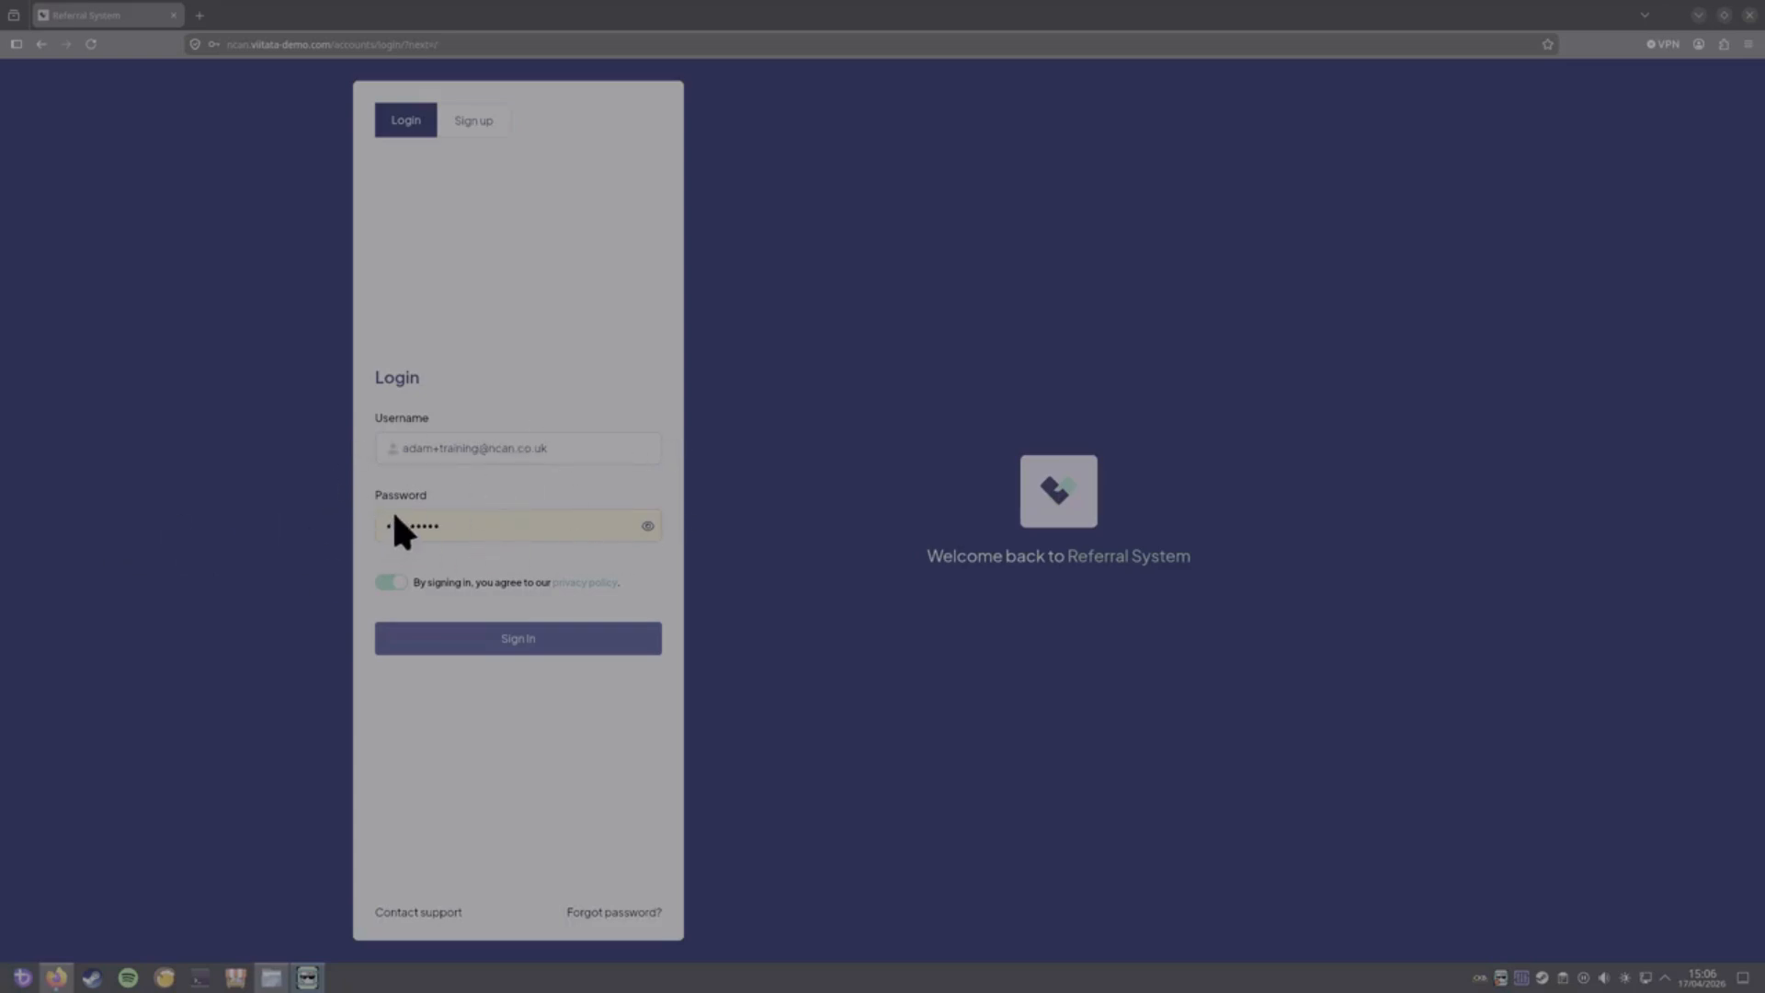
# - Sign in to the referral system, decline saving the password, and confirm the training and permission statement
pyautogui.click(513, 654)
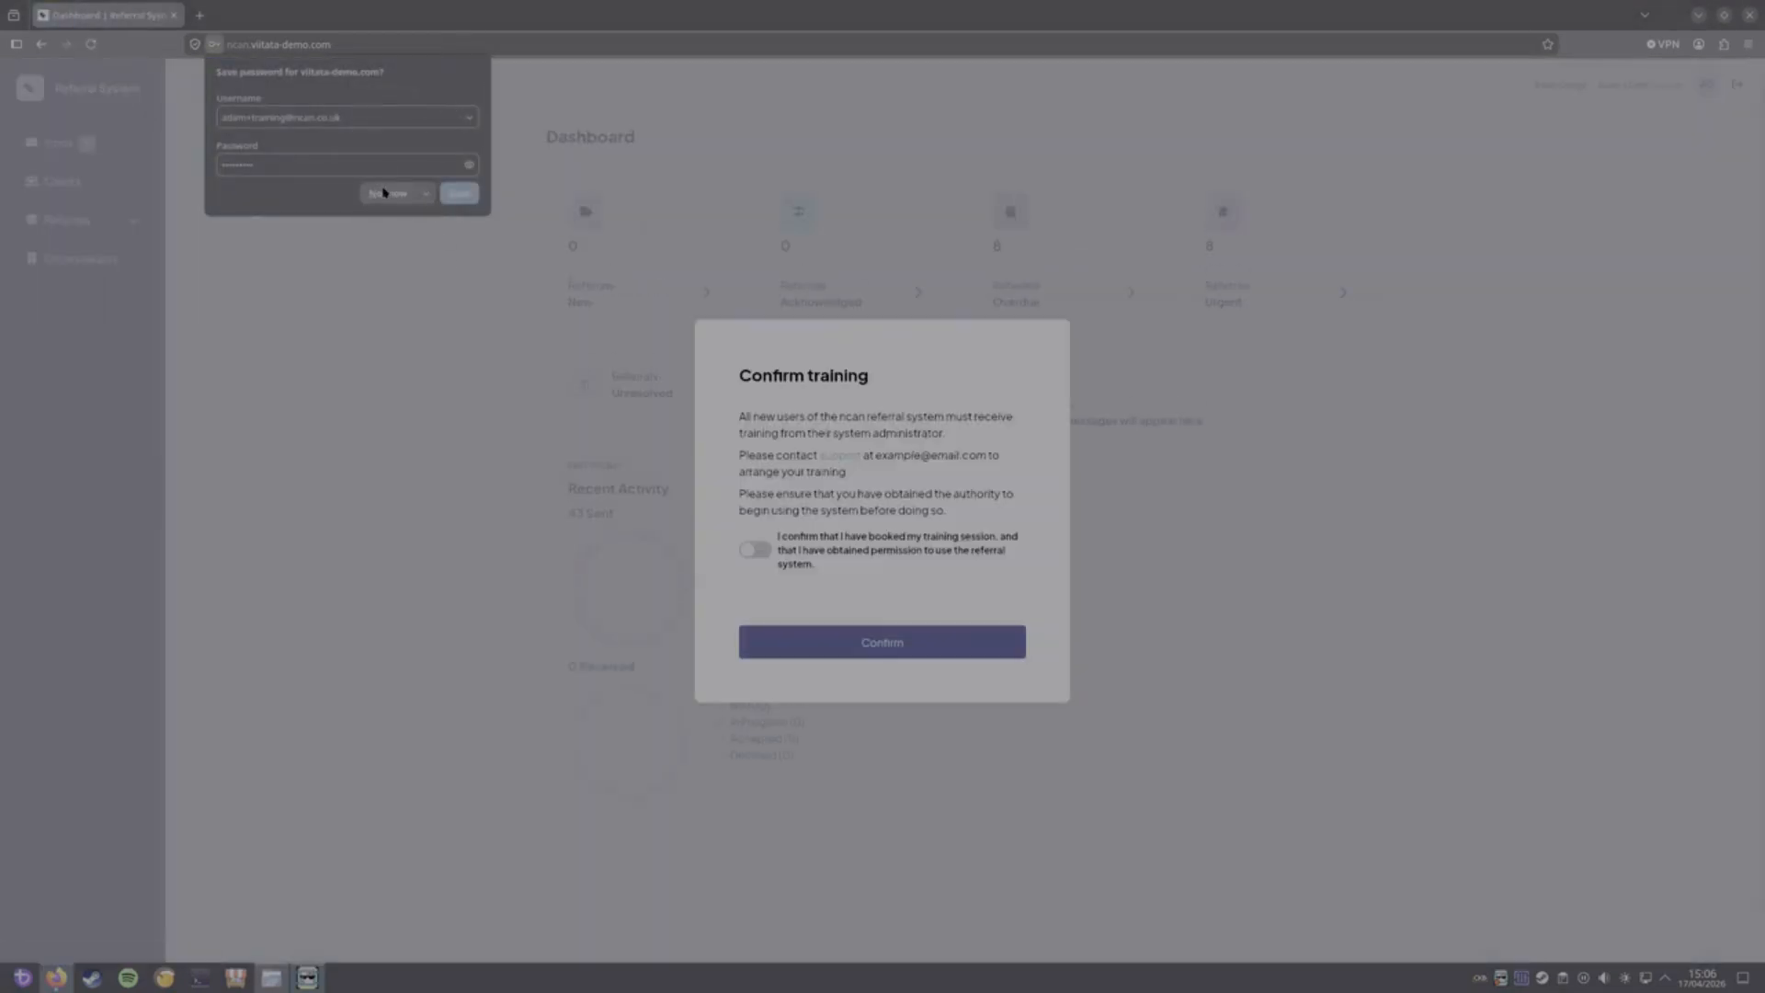
pyautogui.click(384, 193)
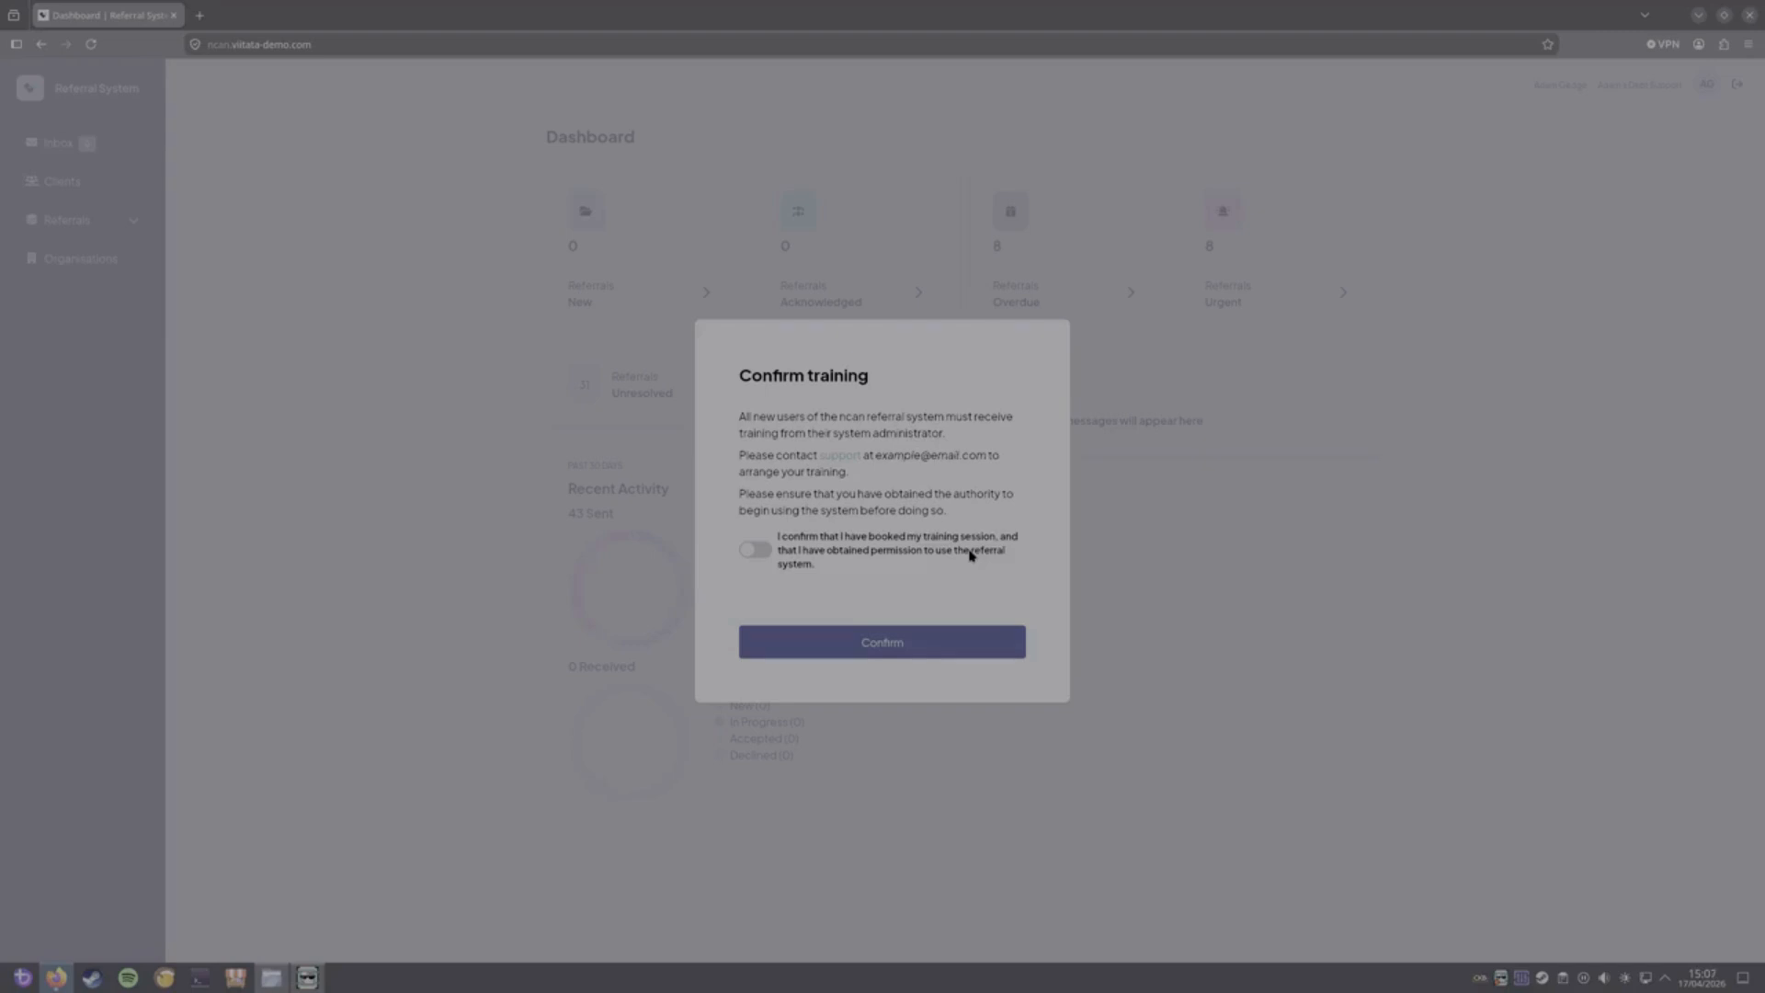
pyautogui.click(759, 551)
pyautogui.click(874, 649)
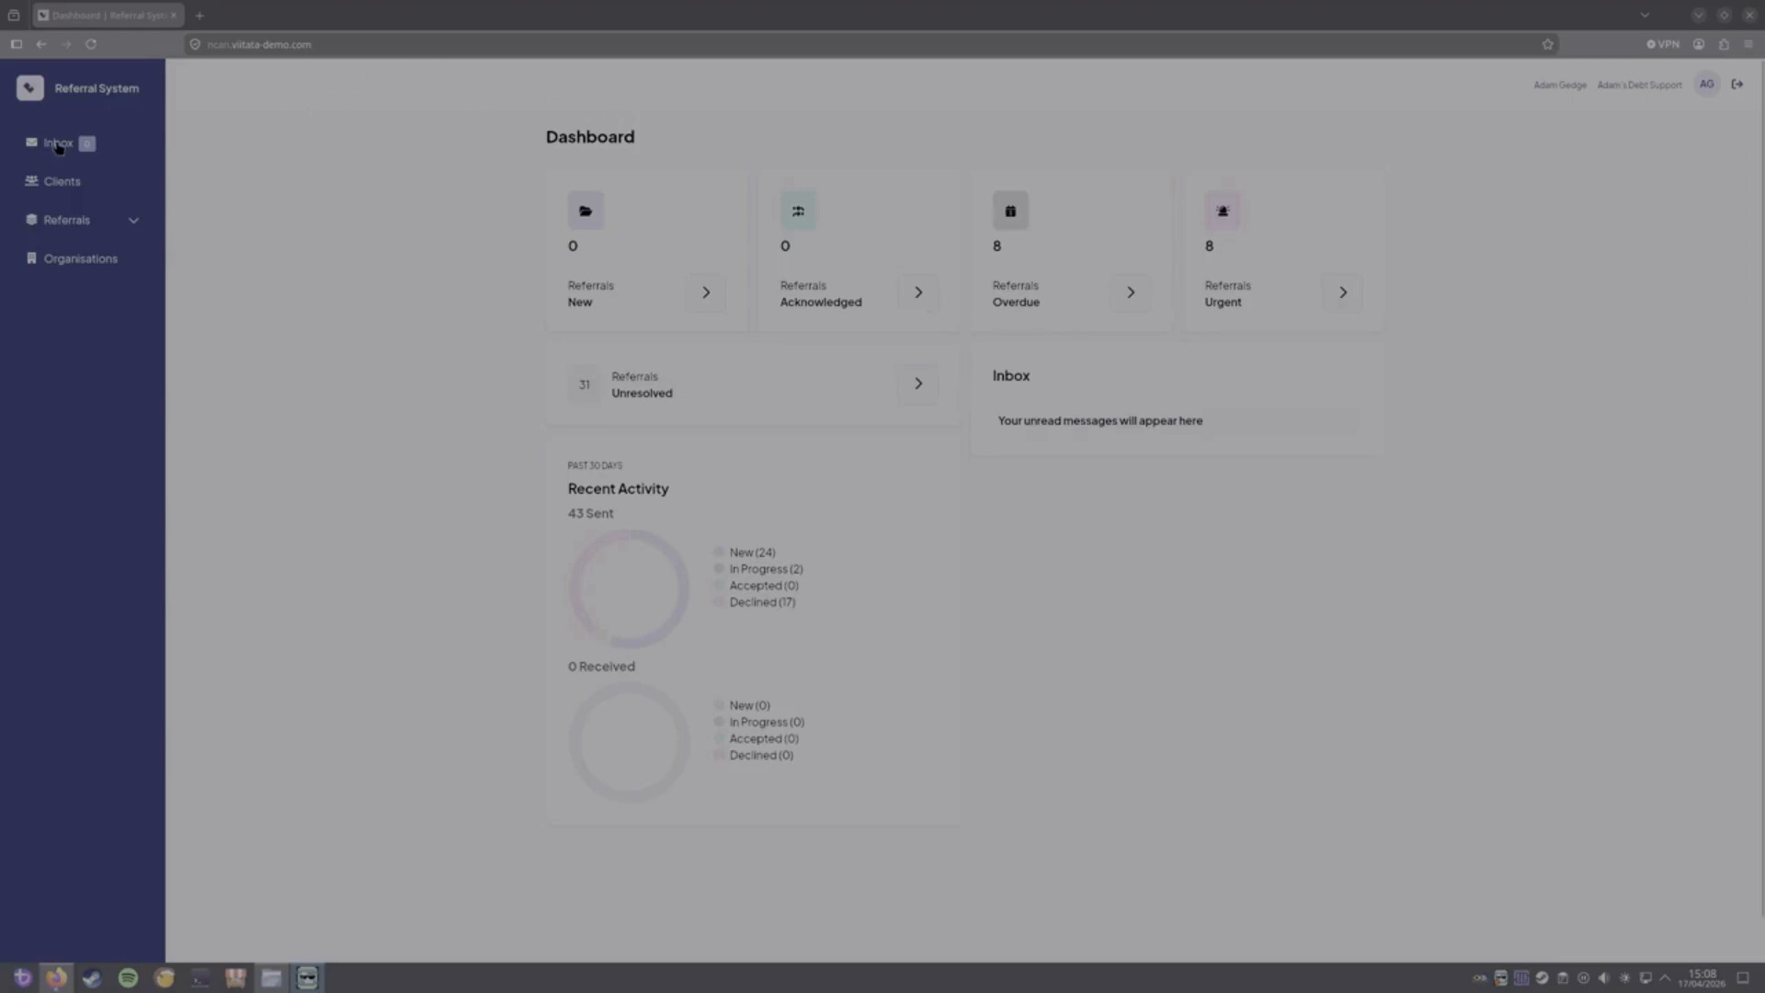
# - Go to the organisations directory and filter it to organisations with the status Accepting referrals
pyautogui.click(58, 145)
pyautogui.click(80, 259)
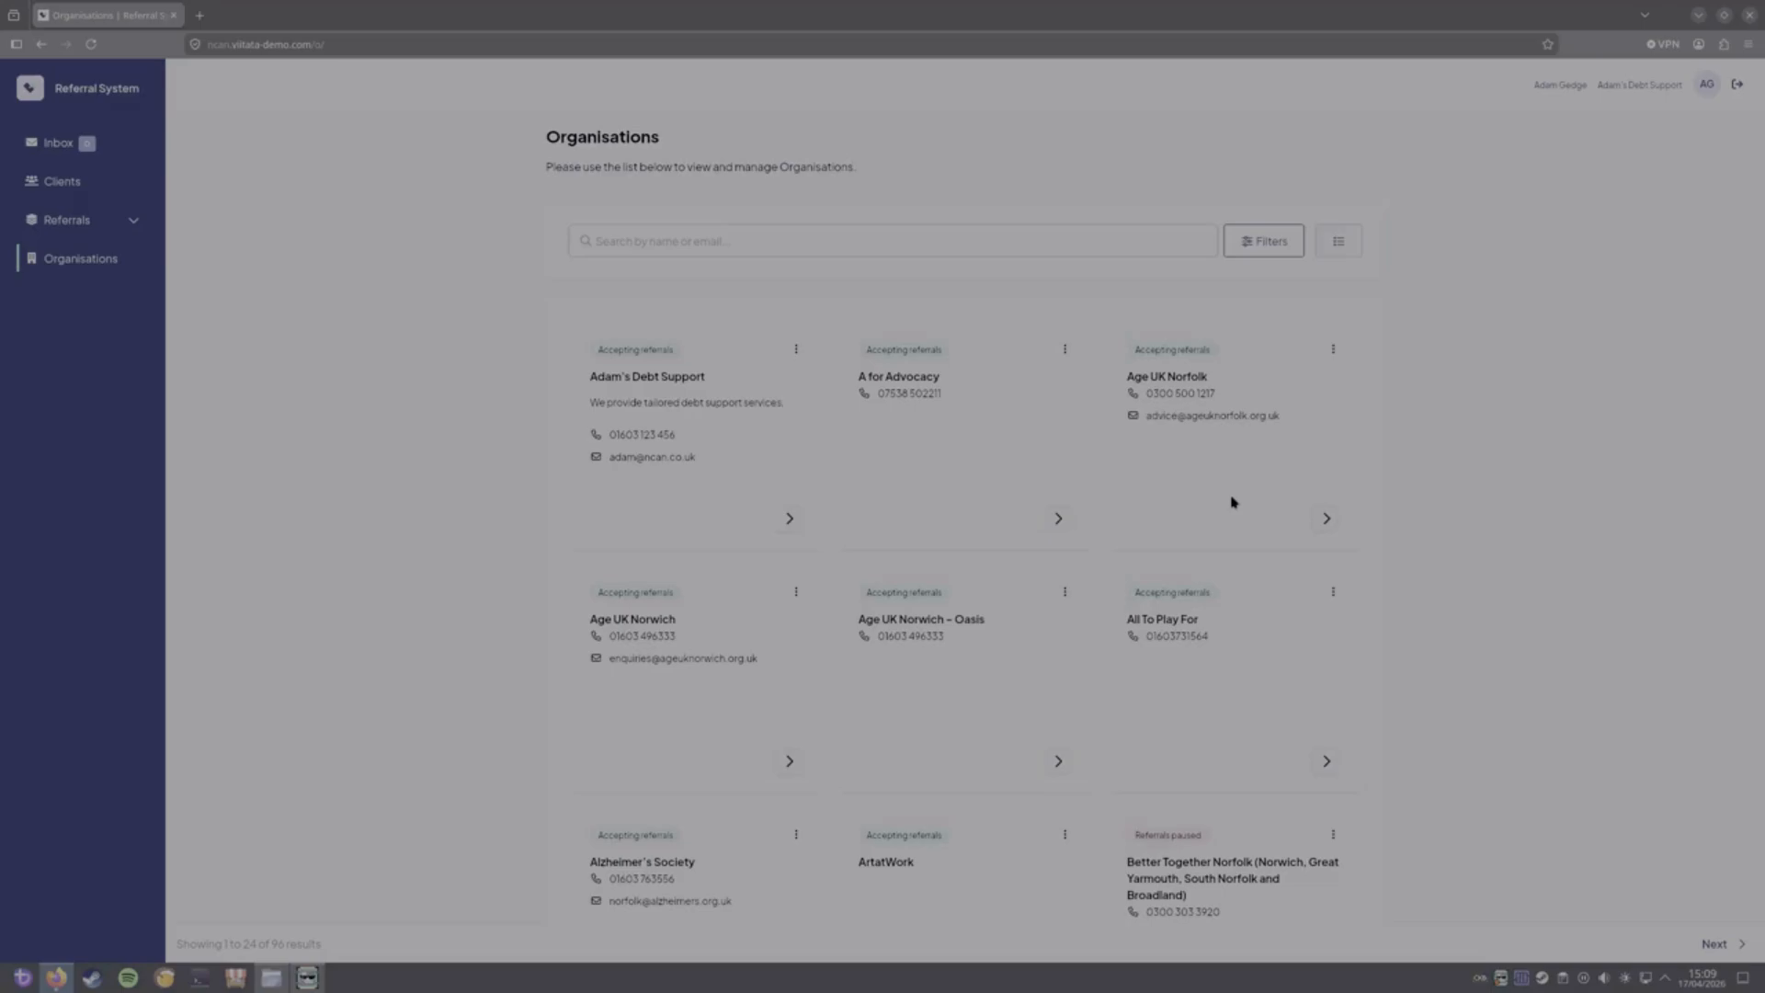
pyautogui.click(1278, 248)
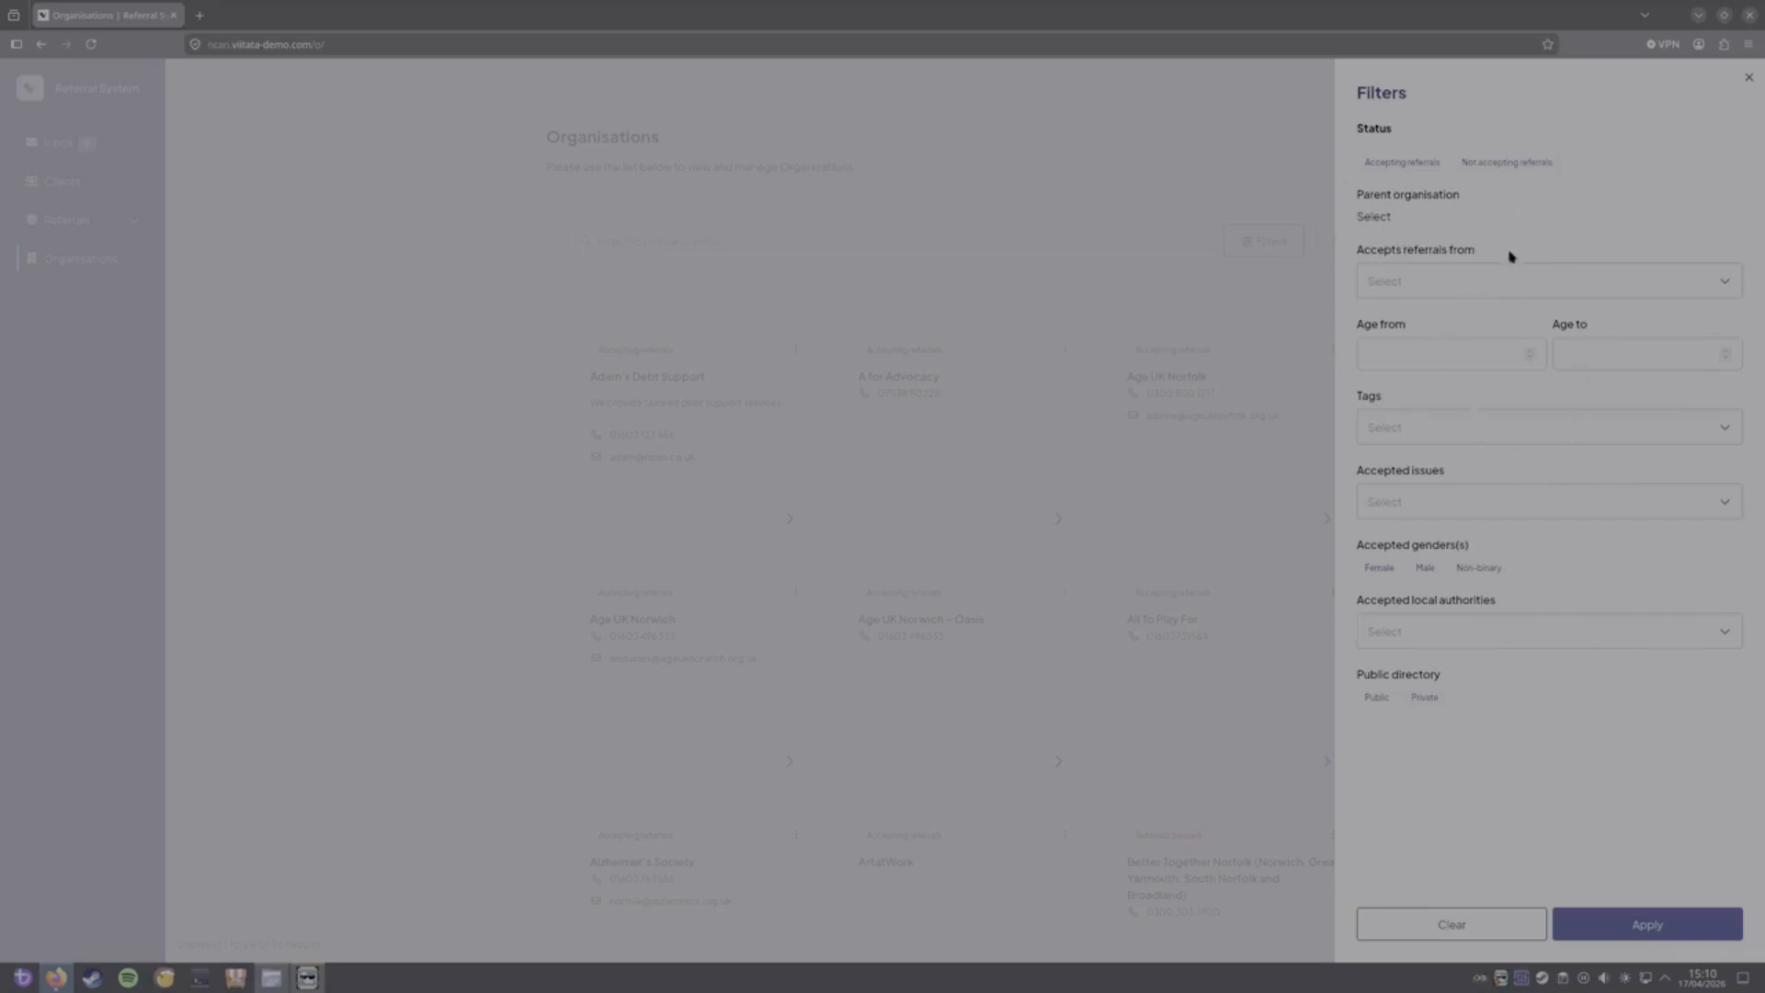
pyautogui.click(1392, 166)
pyautogui.click(1648, 918)
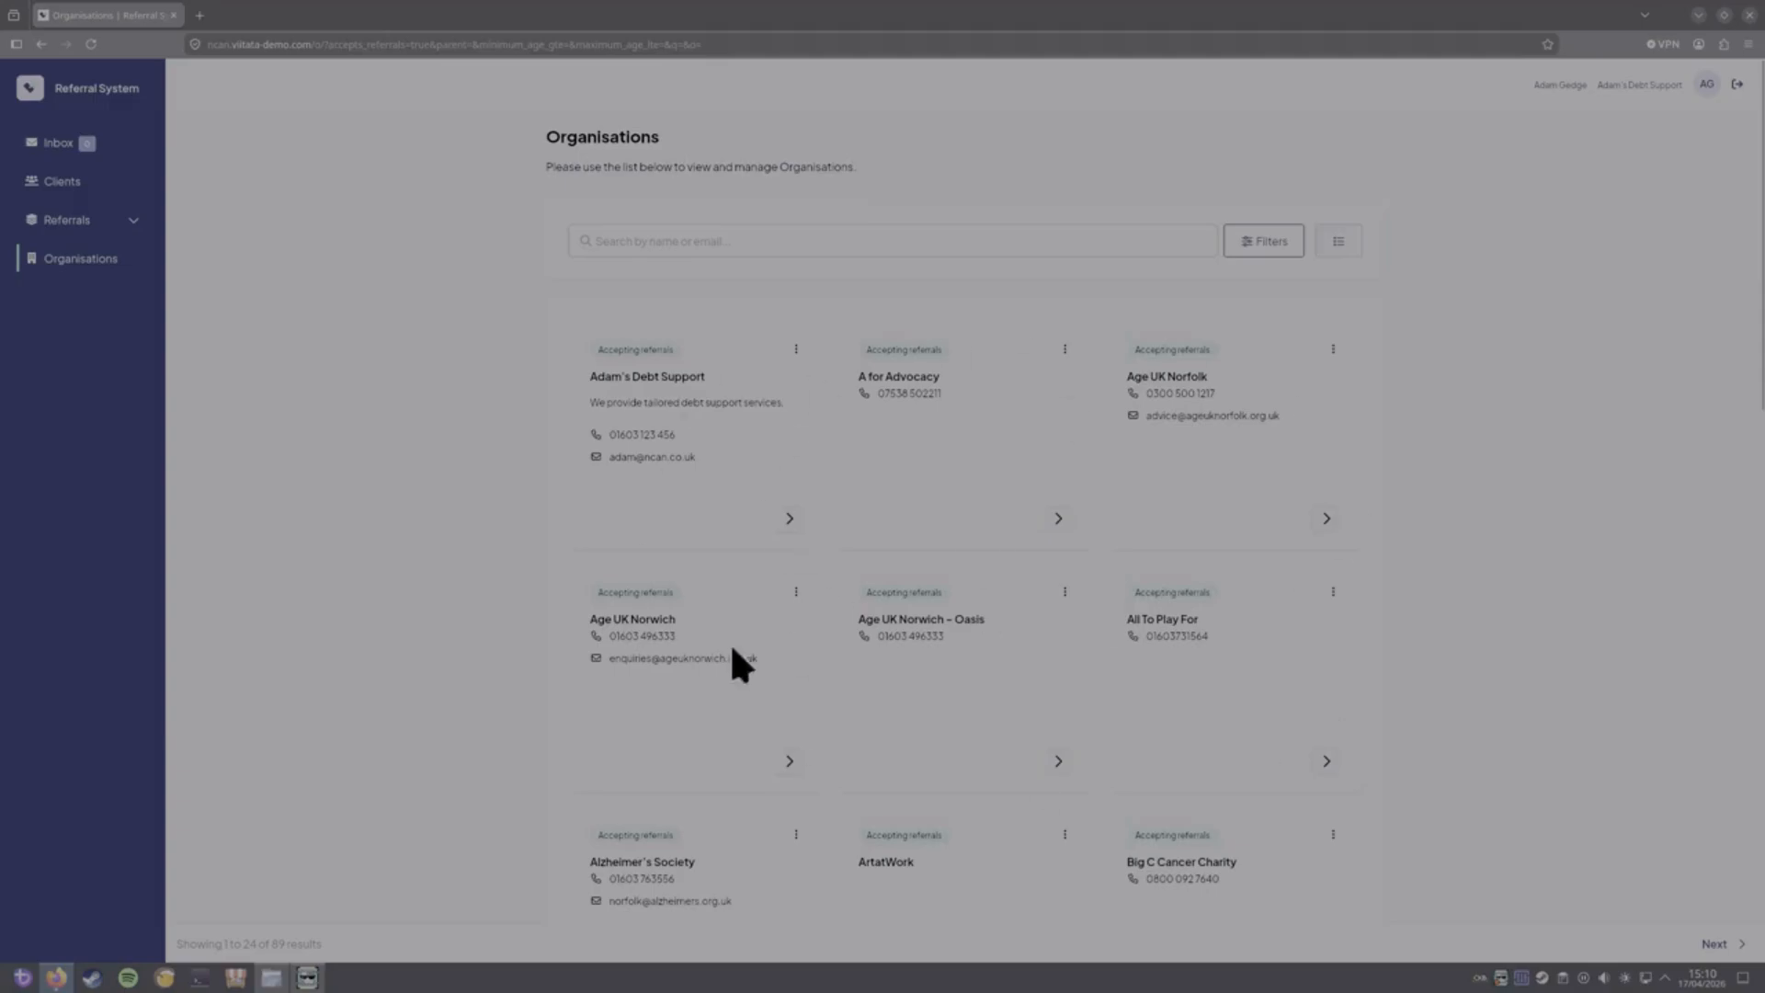
# - Narrow the organisations filter further by adding Debt as an accepted issue
pyautogui.click(1256, 243)
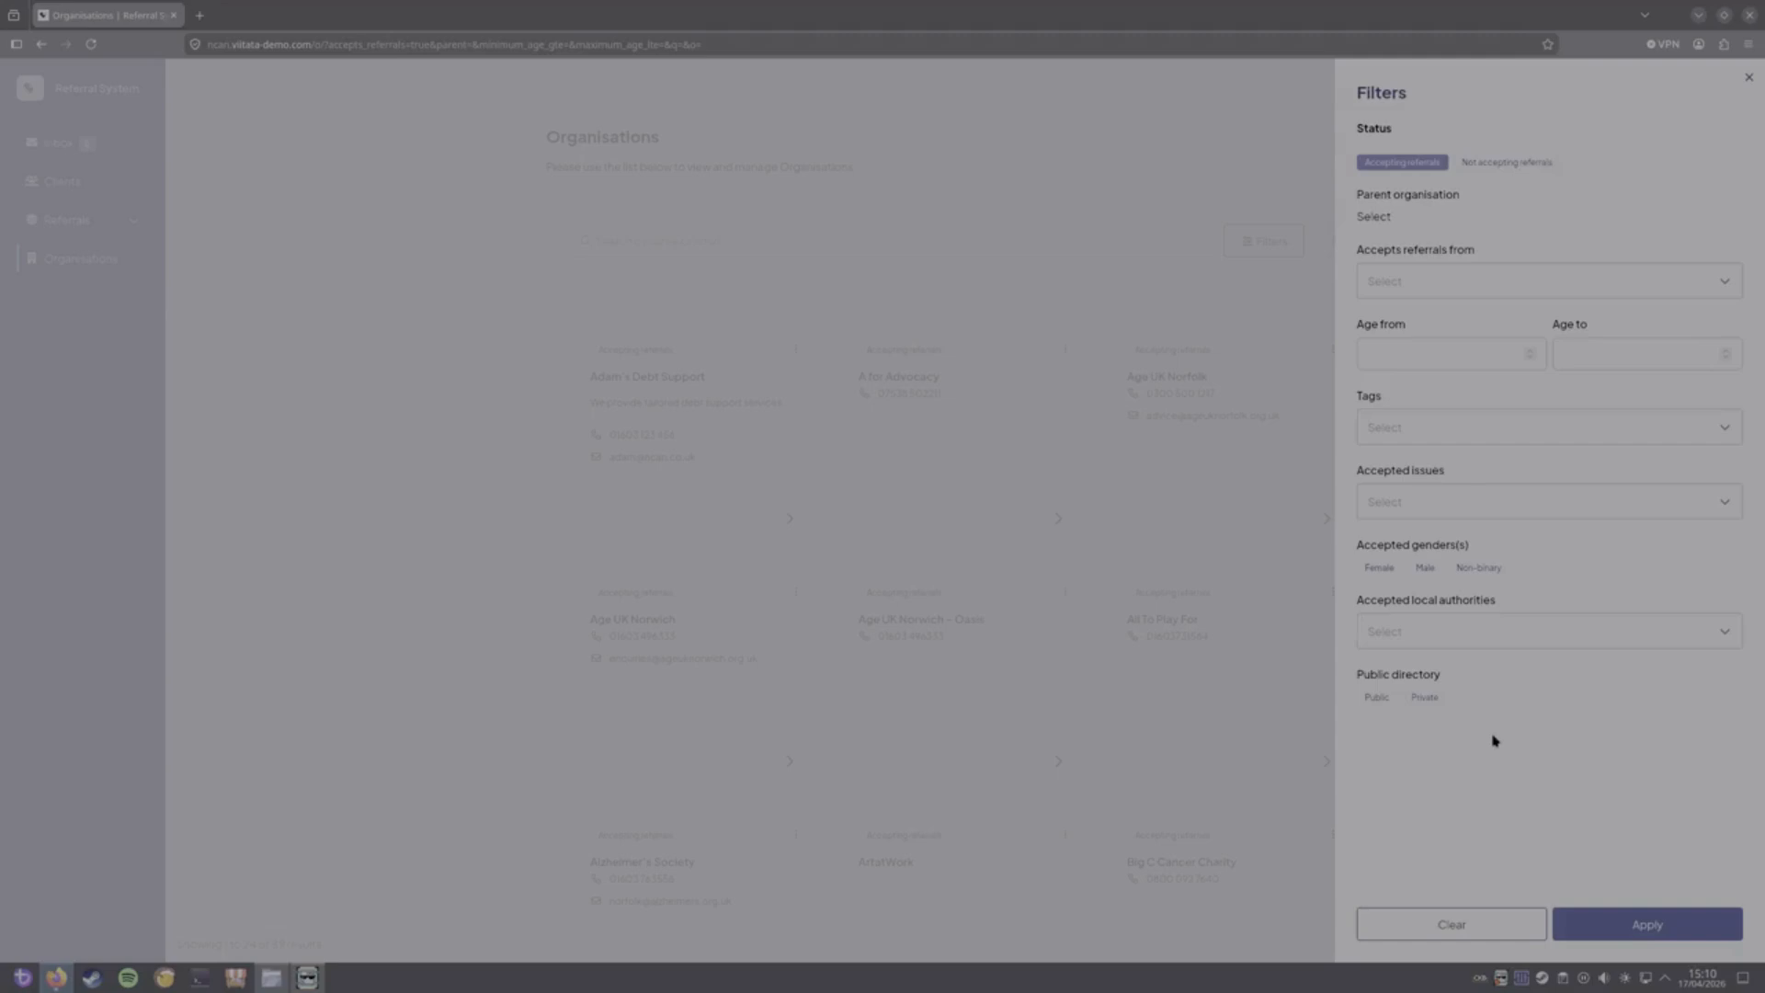
pyautogui.click(1560, 511)
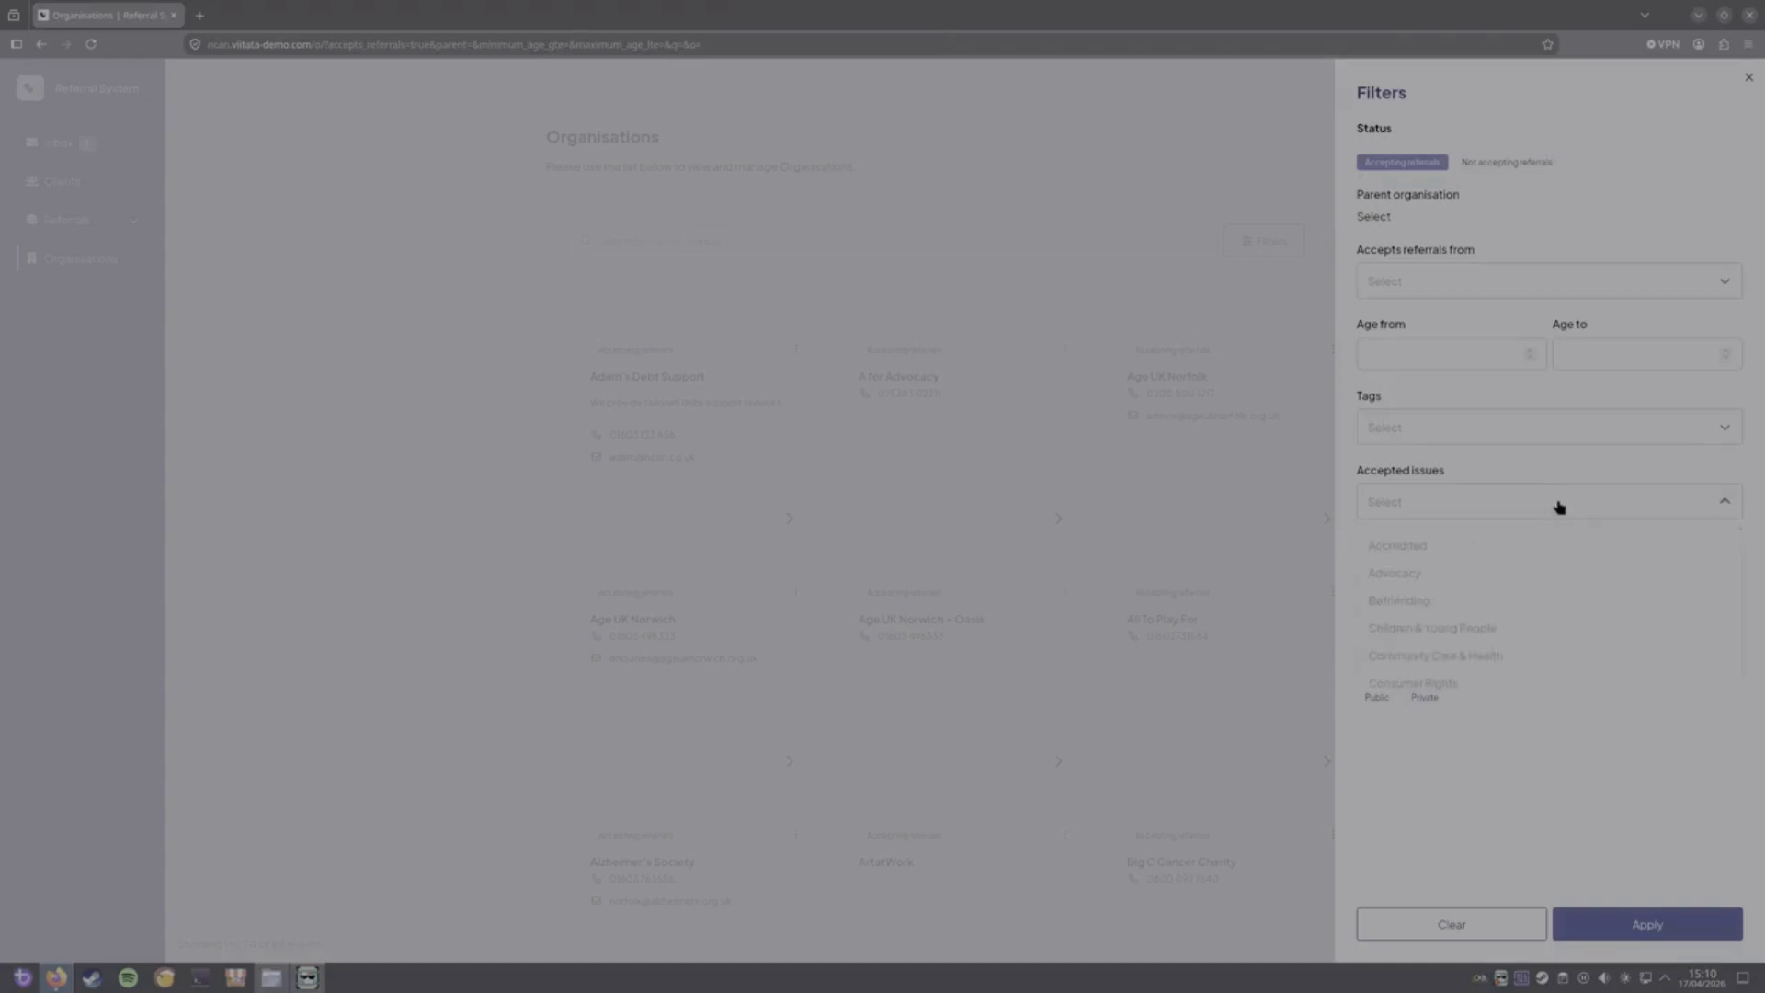
pyautogui.scroll(-2, 1443, 606)
pyautogui.scroll(-2, 1415, 634)
pyautogui.click(1383, 596)
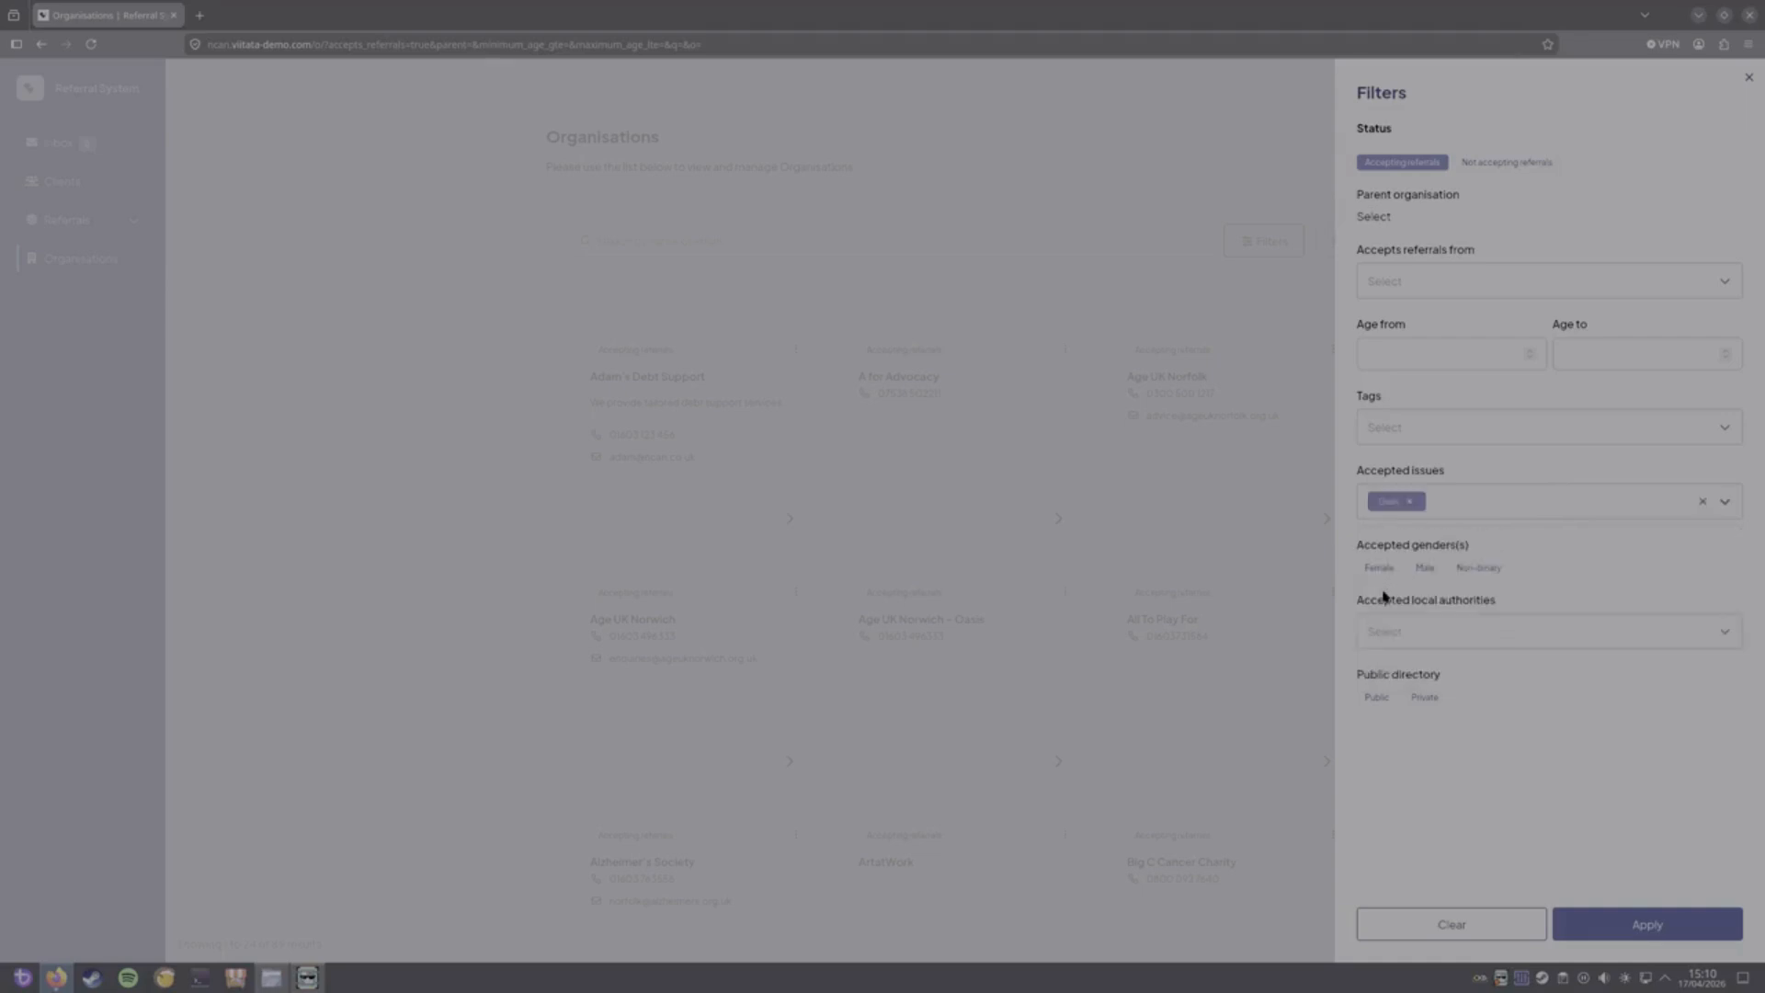
pyautogui.click(1620, 915)
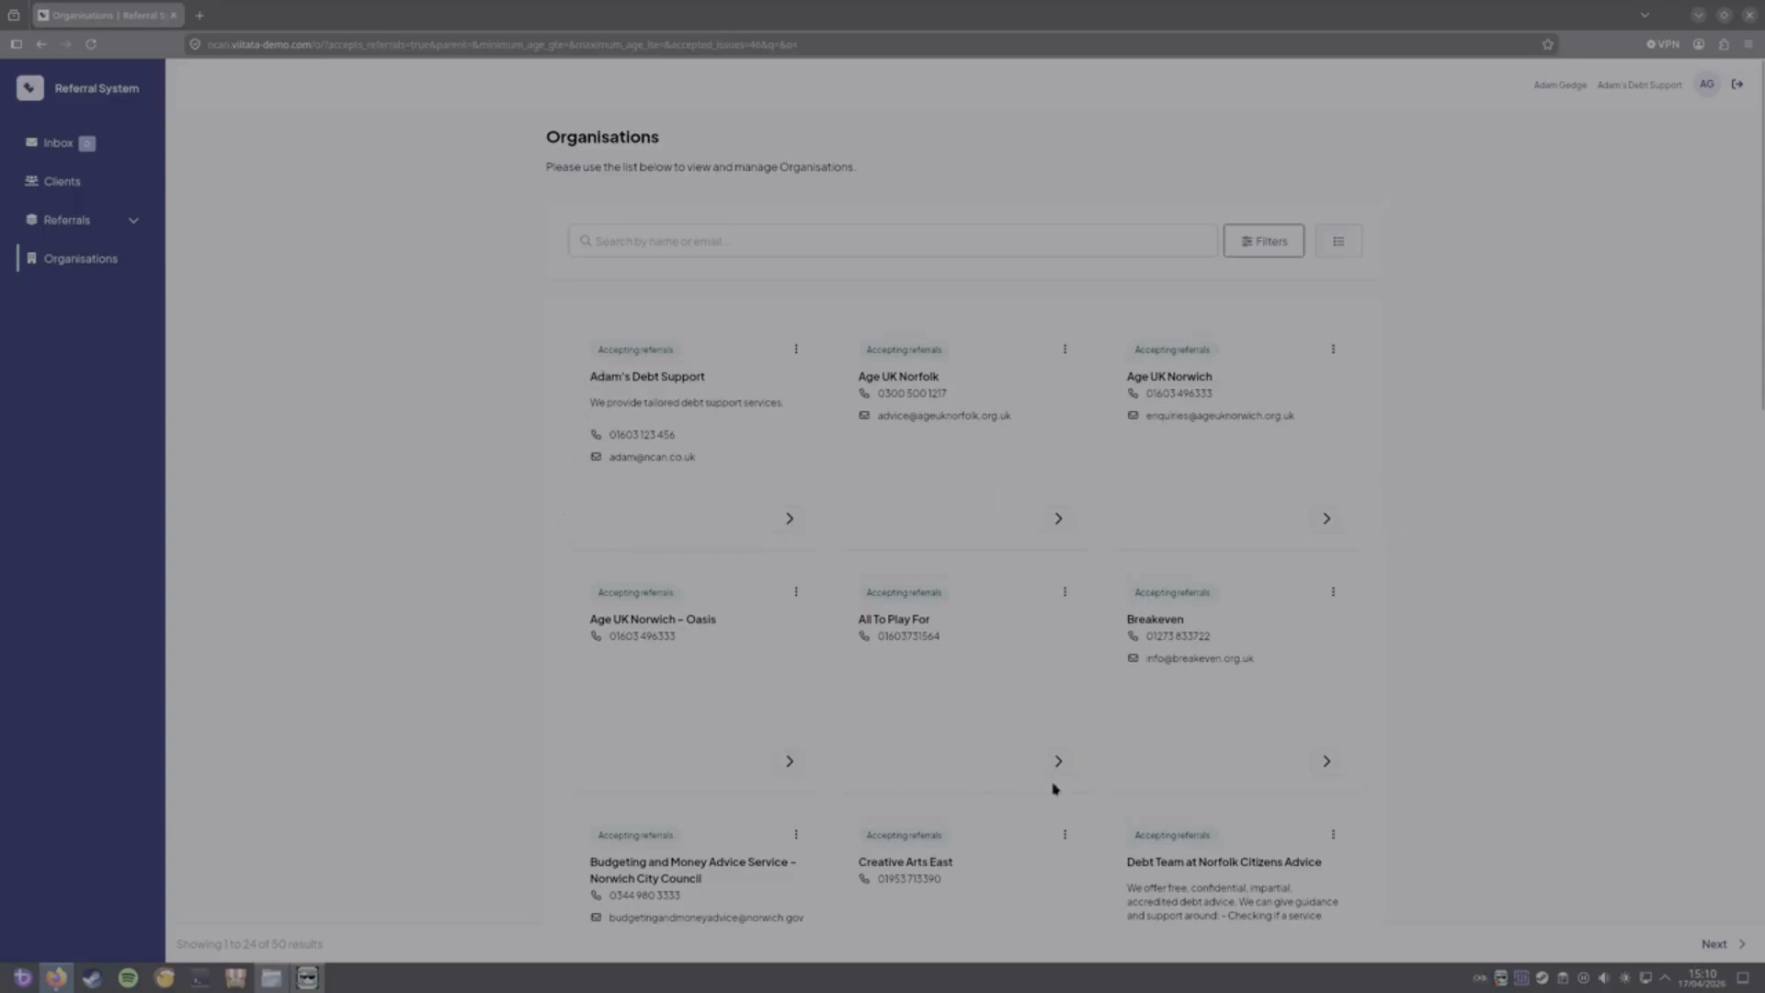
# - Open the Debt Team at Norfolk Citizens Advice profile and examine its service offer and criteria statement
pyautogui.scroll(-2, 1186, 934)
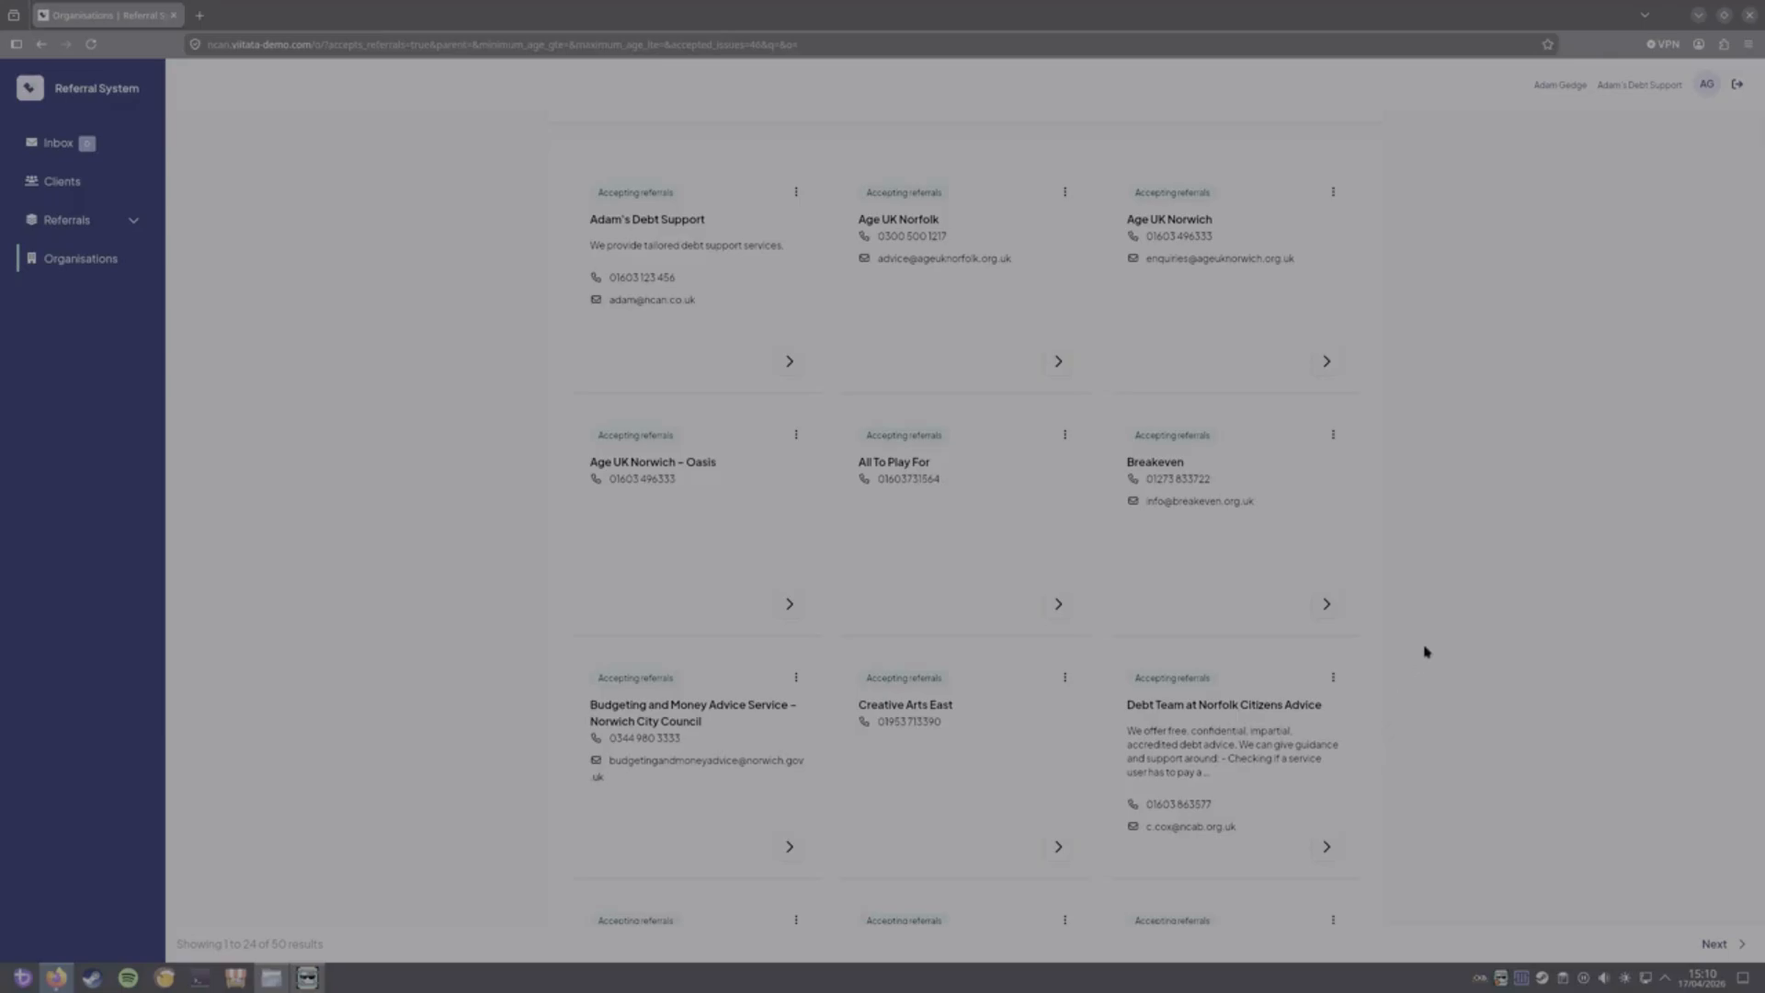
pyautogui.click(1327, 846)
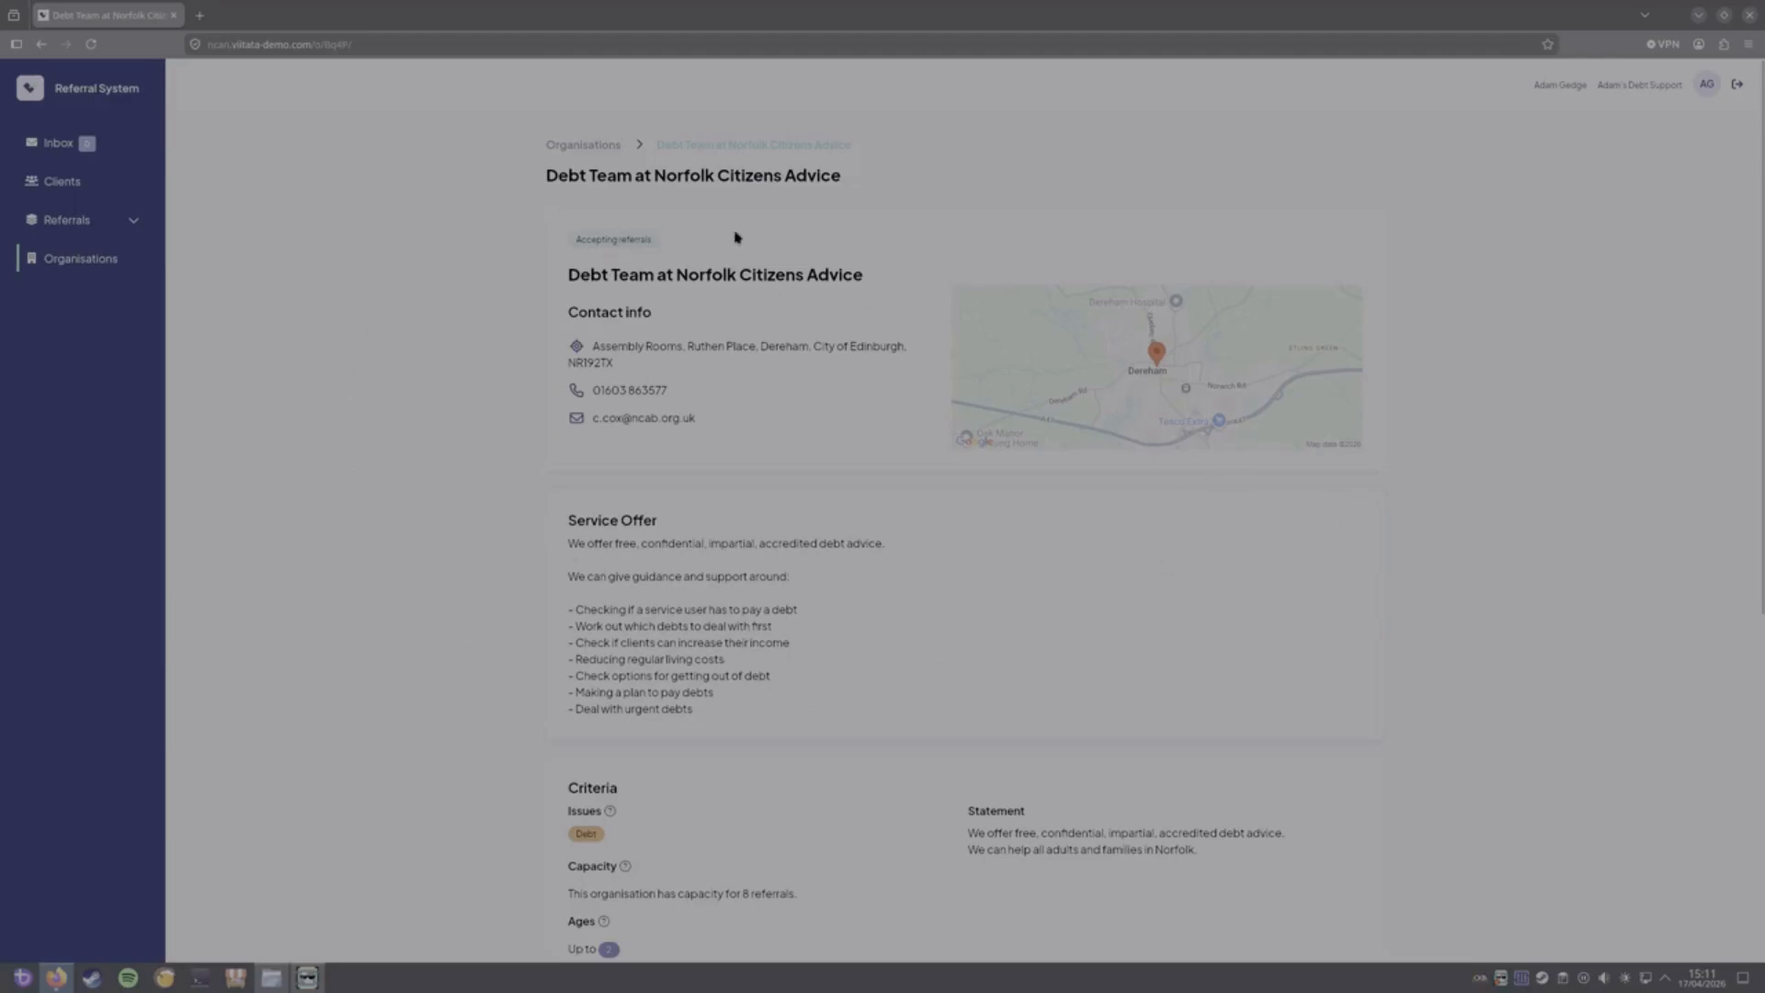
pyautogui.moveTo(571, 518); pyautogui.dragTo(701, 717)
pyautogui.click(701, 718)
pyautogui.scroll(-1, 960, 791)
pyautogui.moveTo(970, 728); pyautogui.dragTo(1314, 775)
pyautogui.click(1386, 663)
pyautogui.scroll(1, 656, 684)
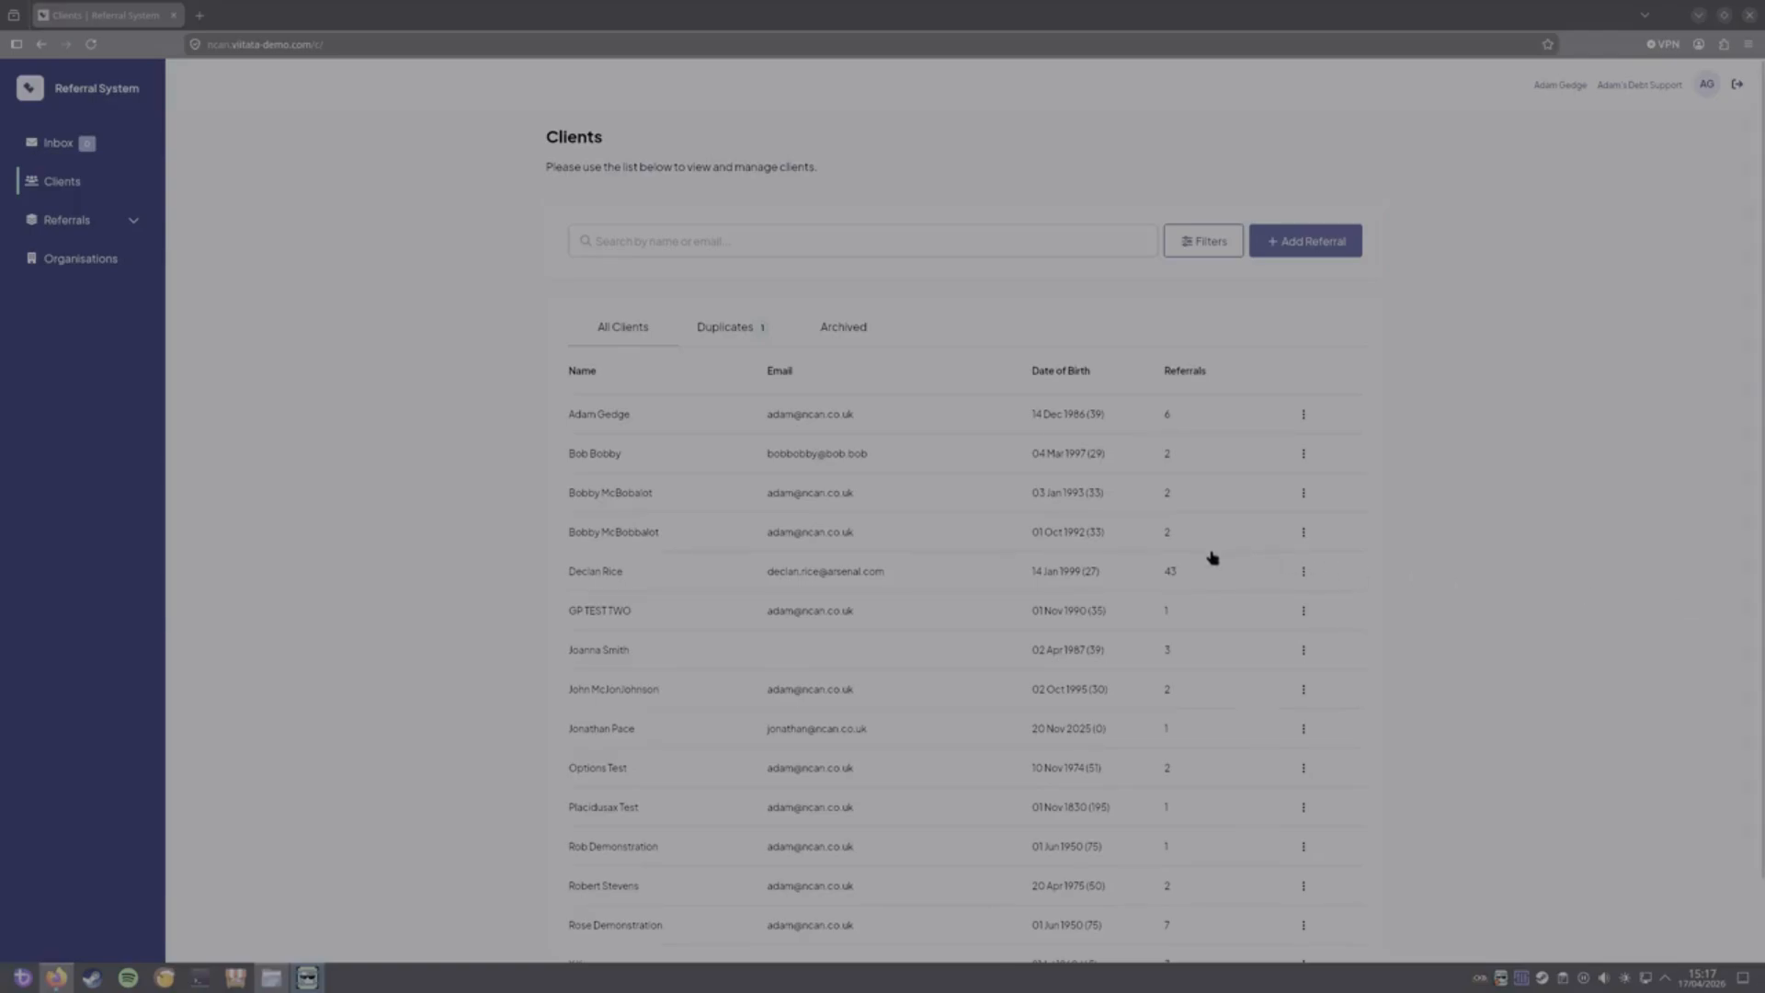
# - View the overview of the client with 43 referrals, then return to the clients list and look through it
pyautogui.click(614, 577)
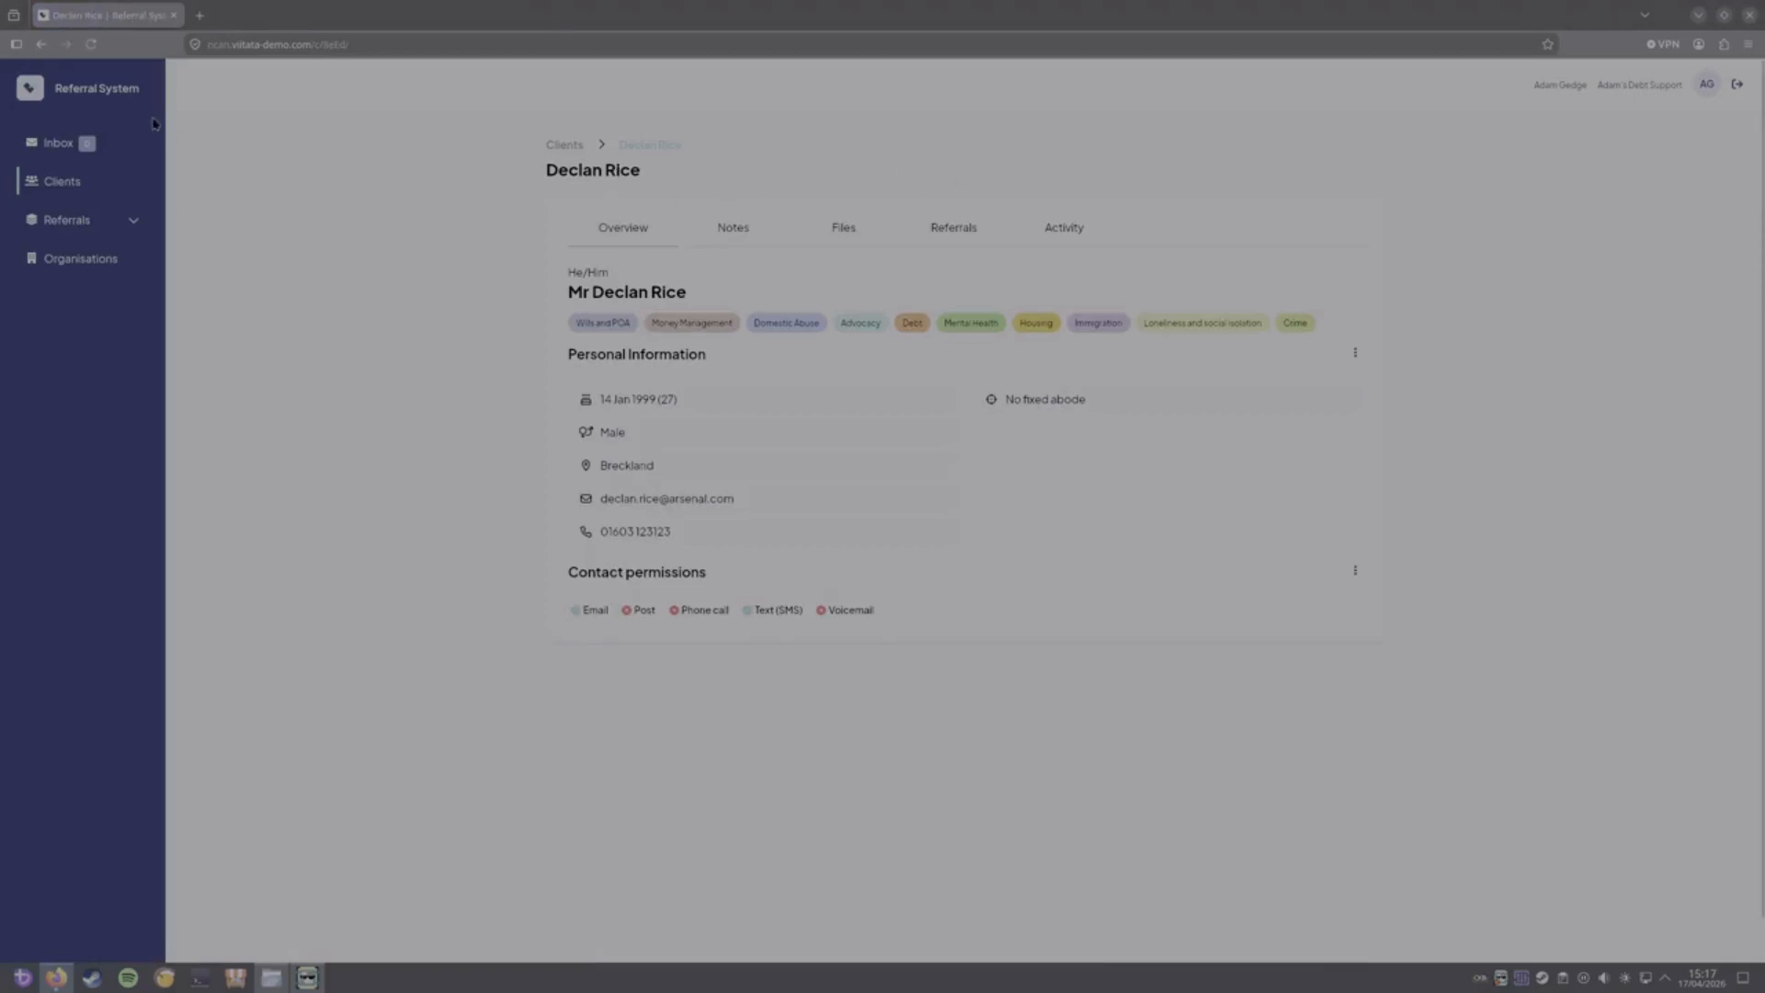
pyautogui.click(51, 183)
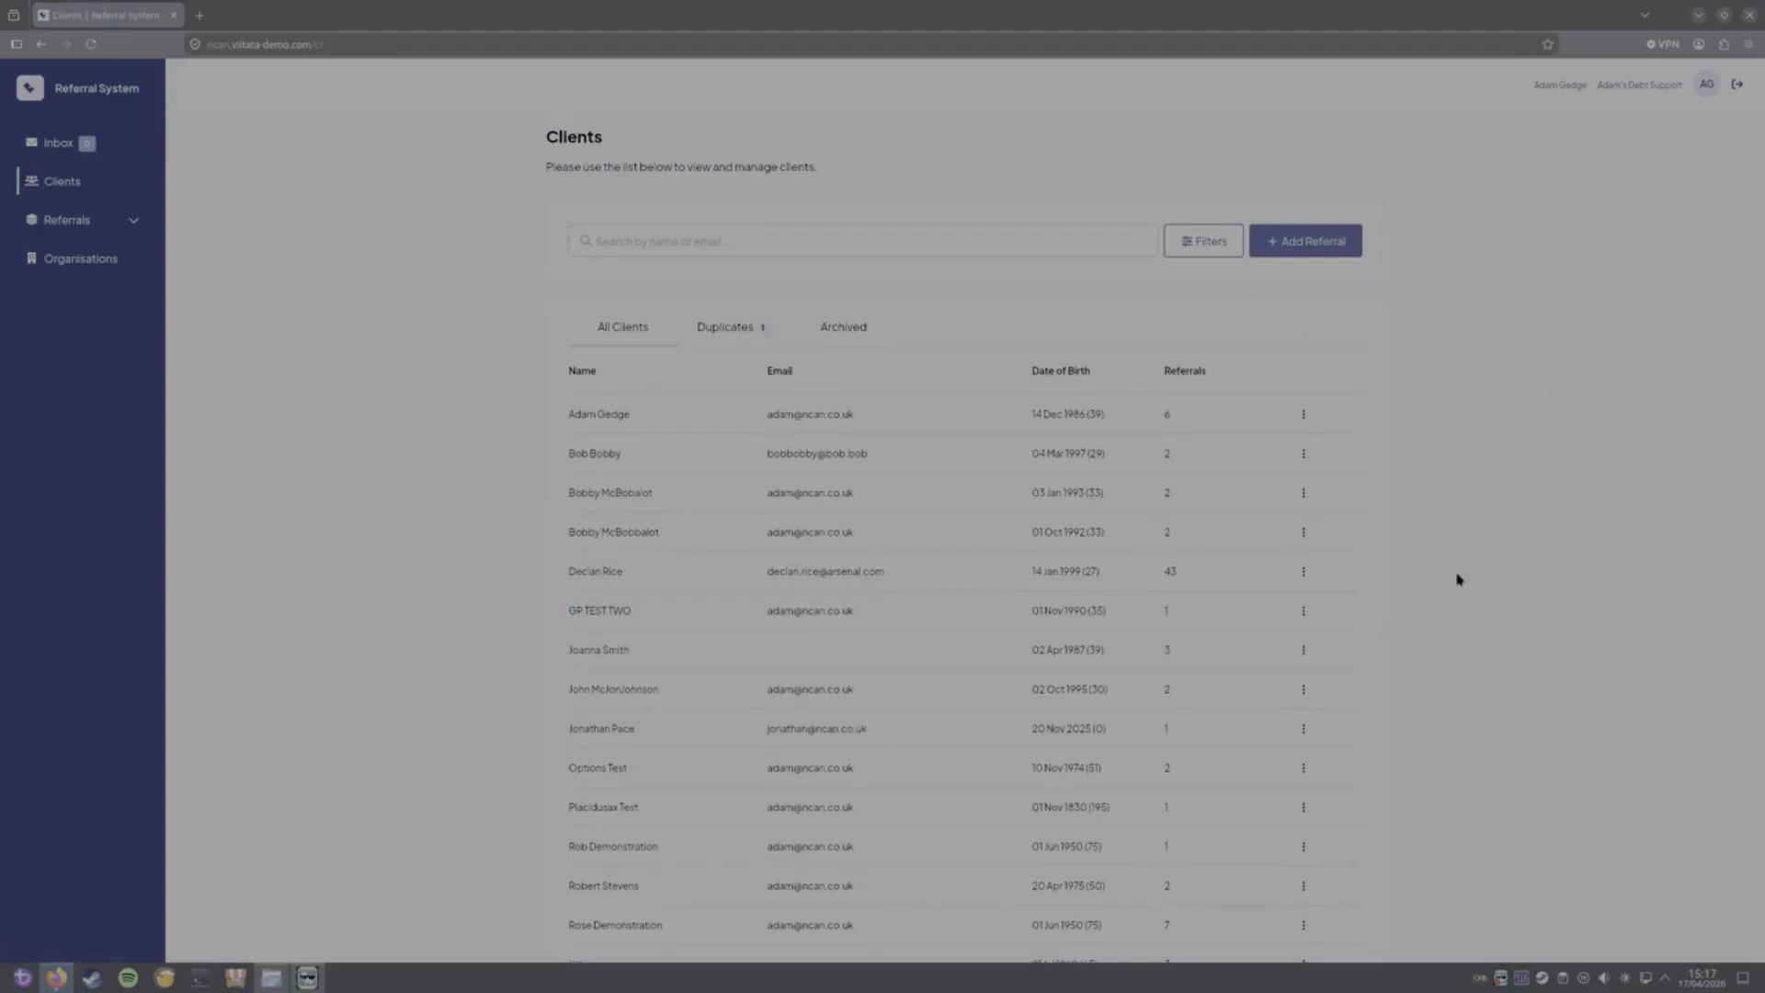
pyautogui.scroll(-1, 589, 864)
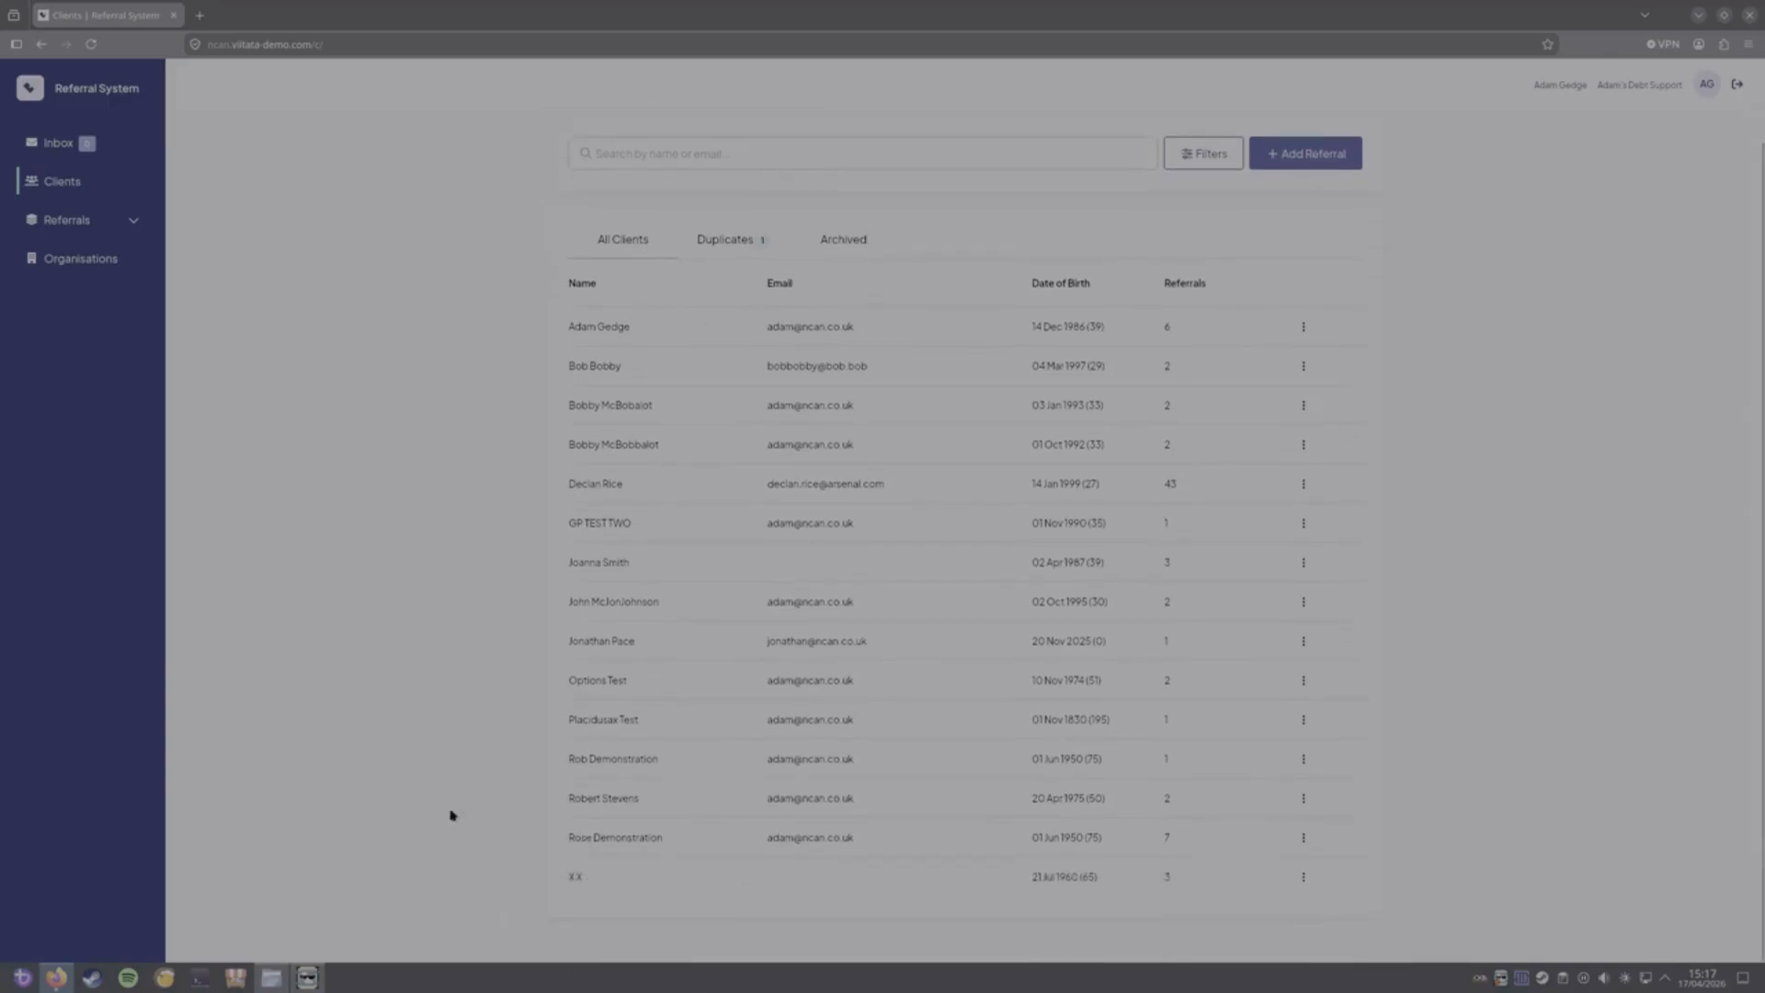
pyautogui.scroll(1, 448, 709)
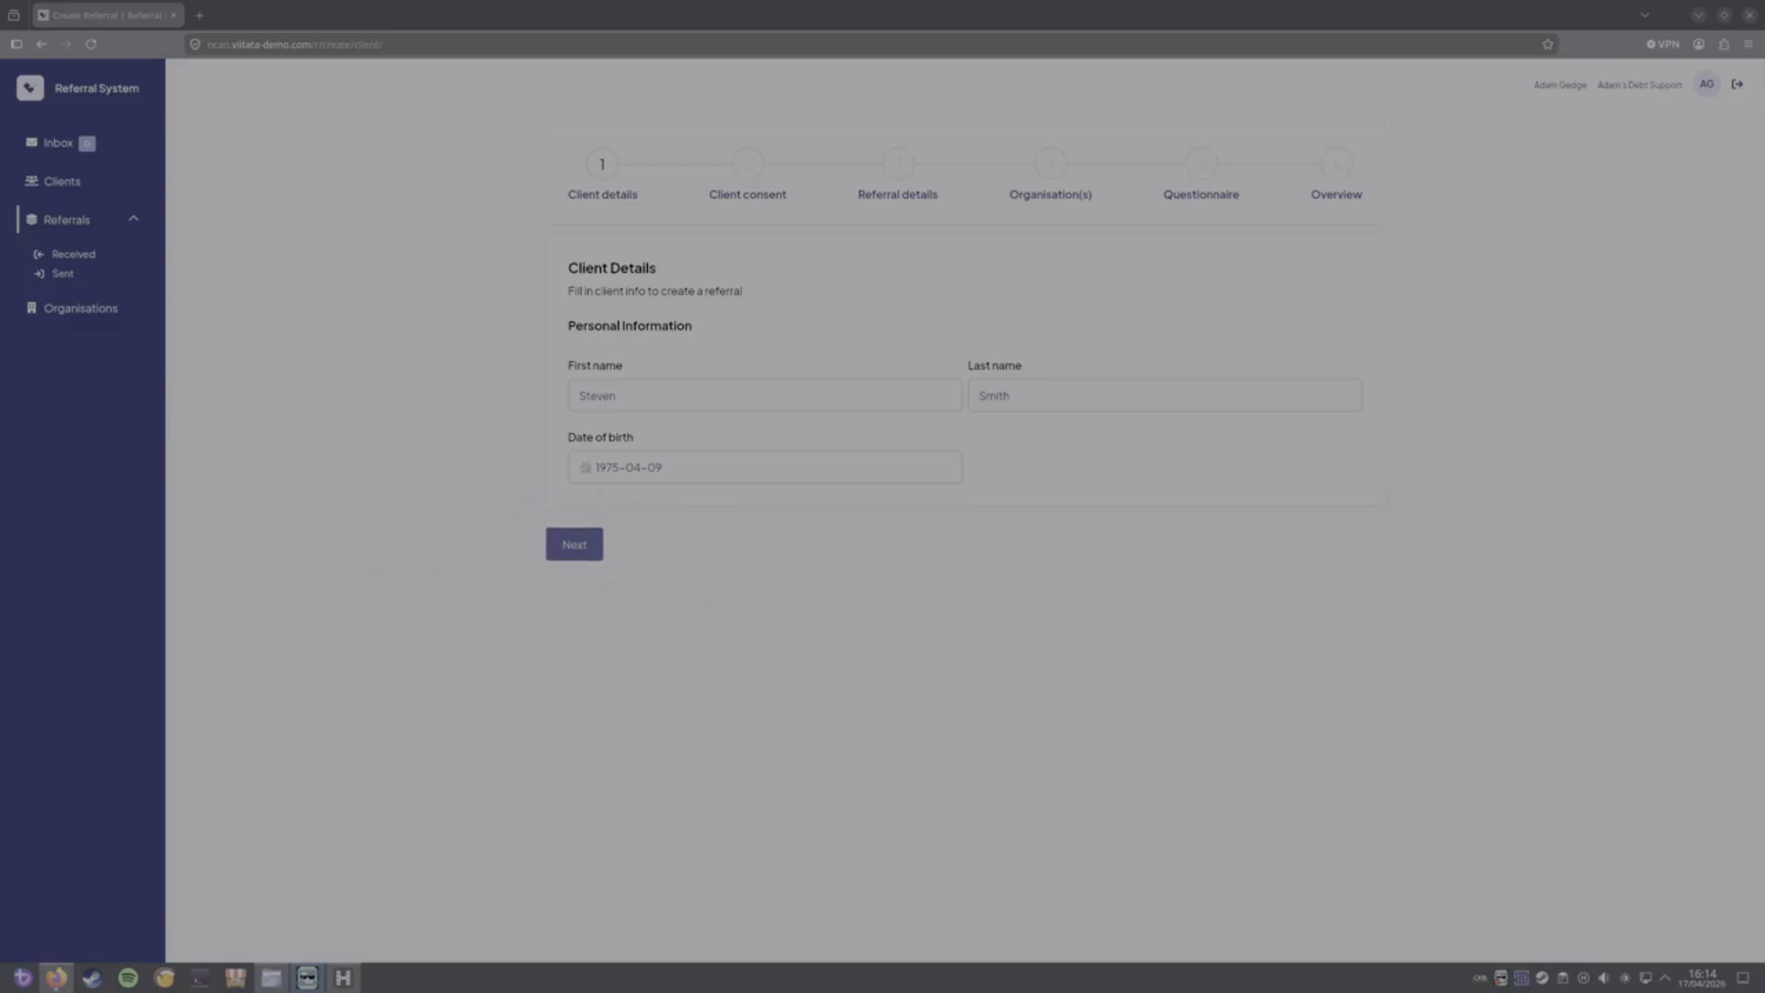
# - Submit the new client's personal information and set the address to no fixed abode with Norwich as local authority
pyautogui.press('Return')
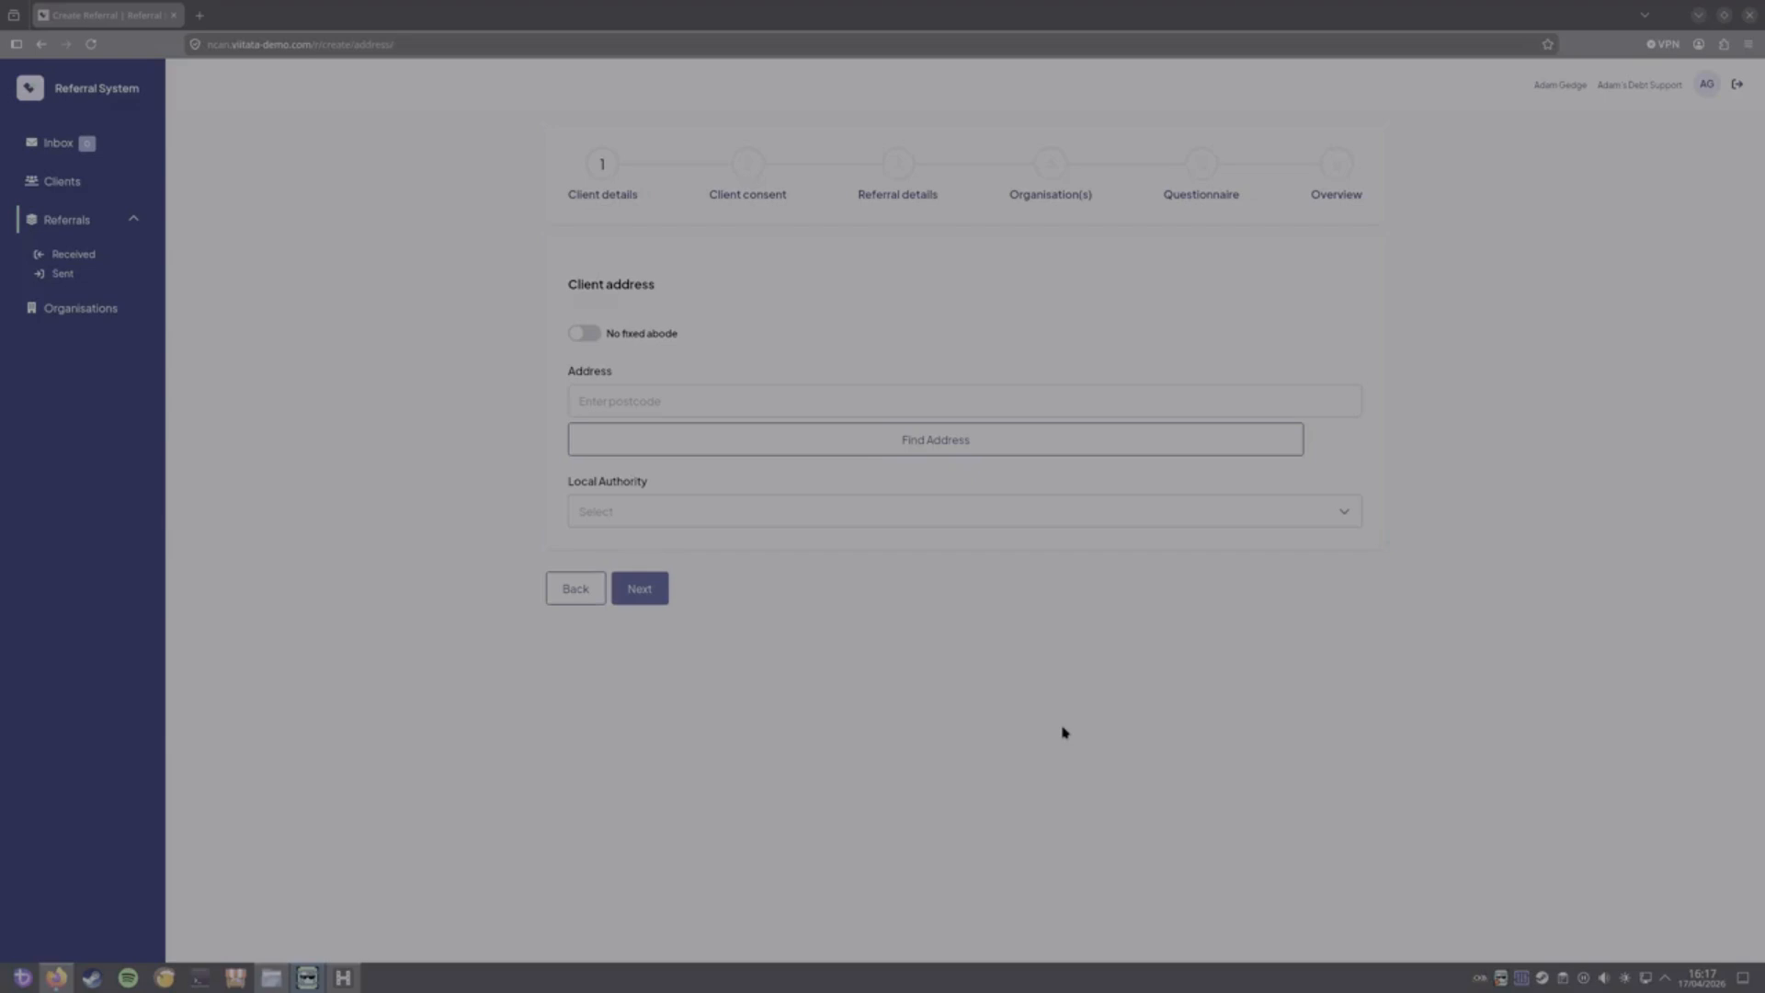
pyautogui.click(581, 338)
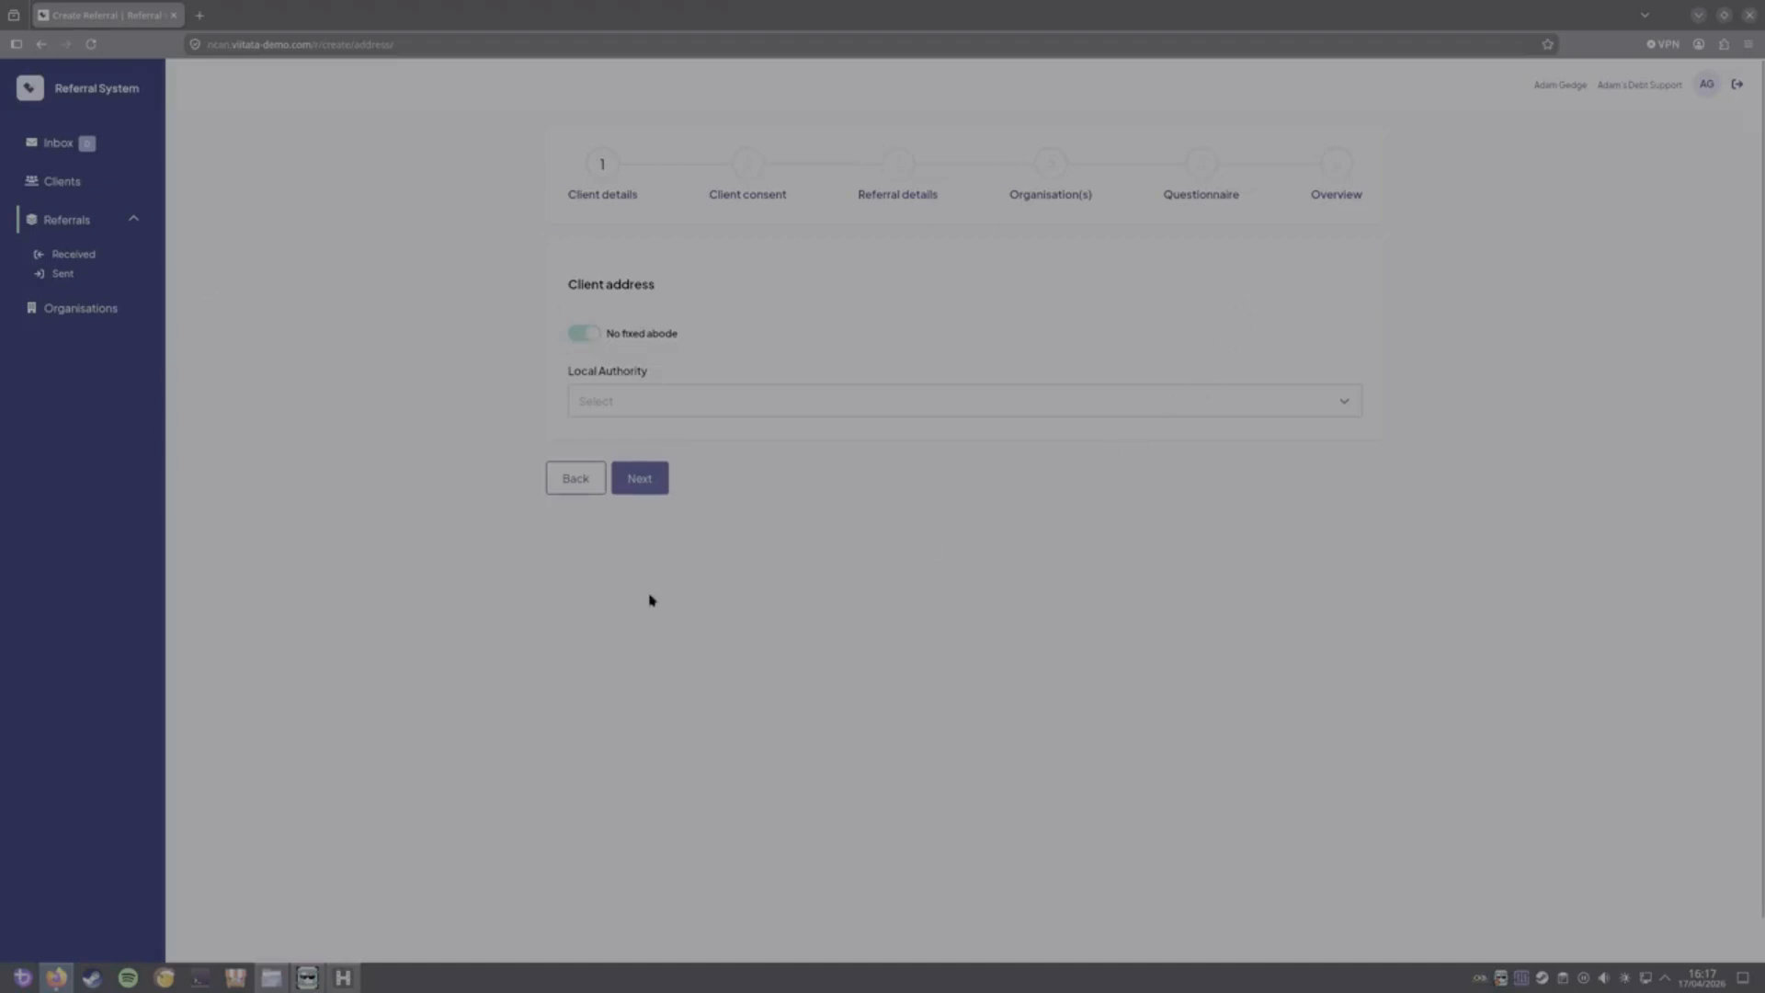
pyautogui.click(663, 414)
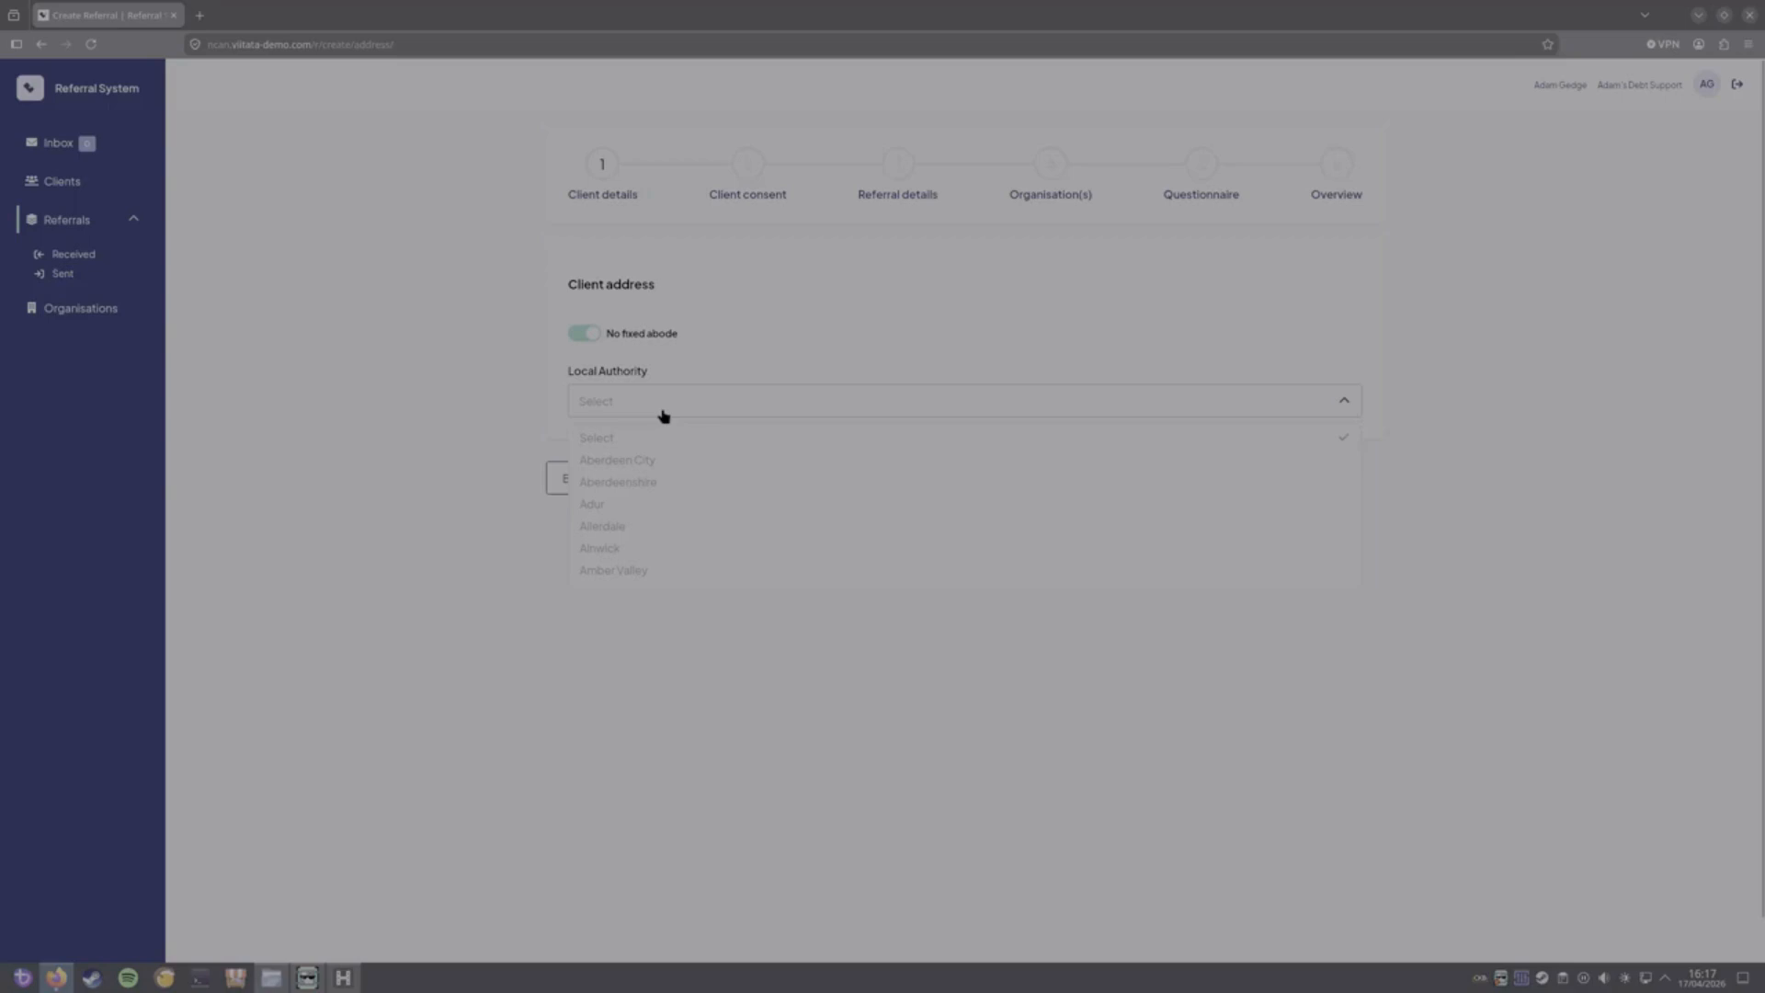
pyautogui.scroll(-1, 664, 415)
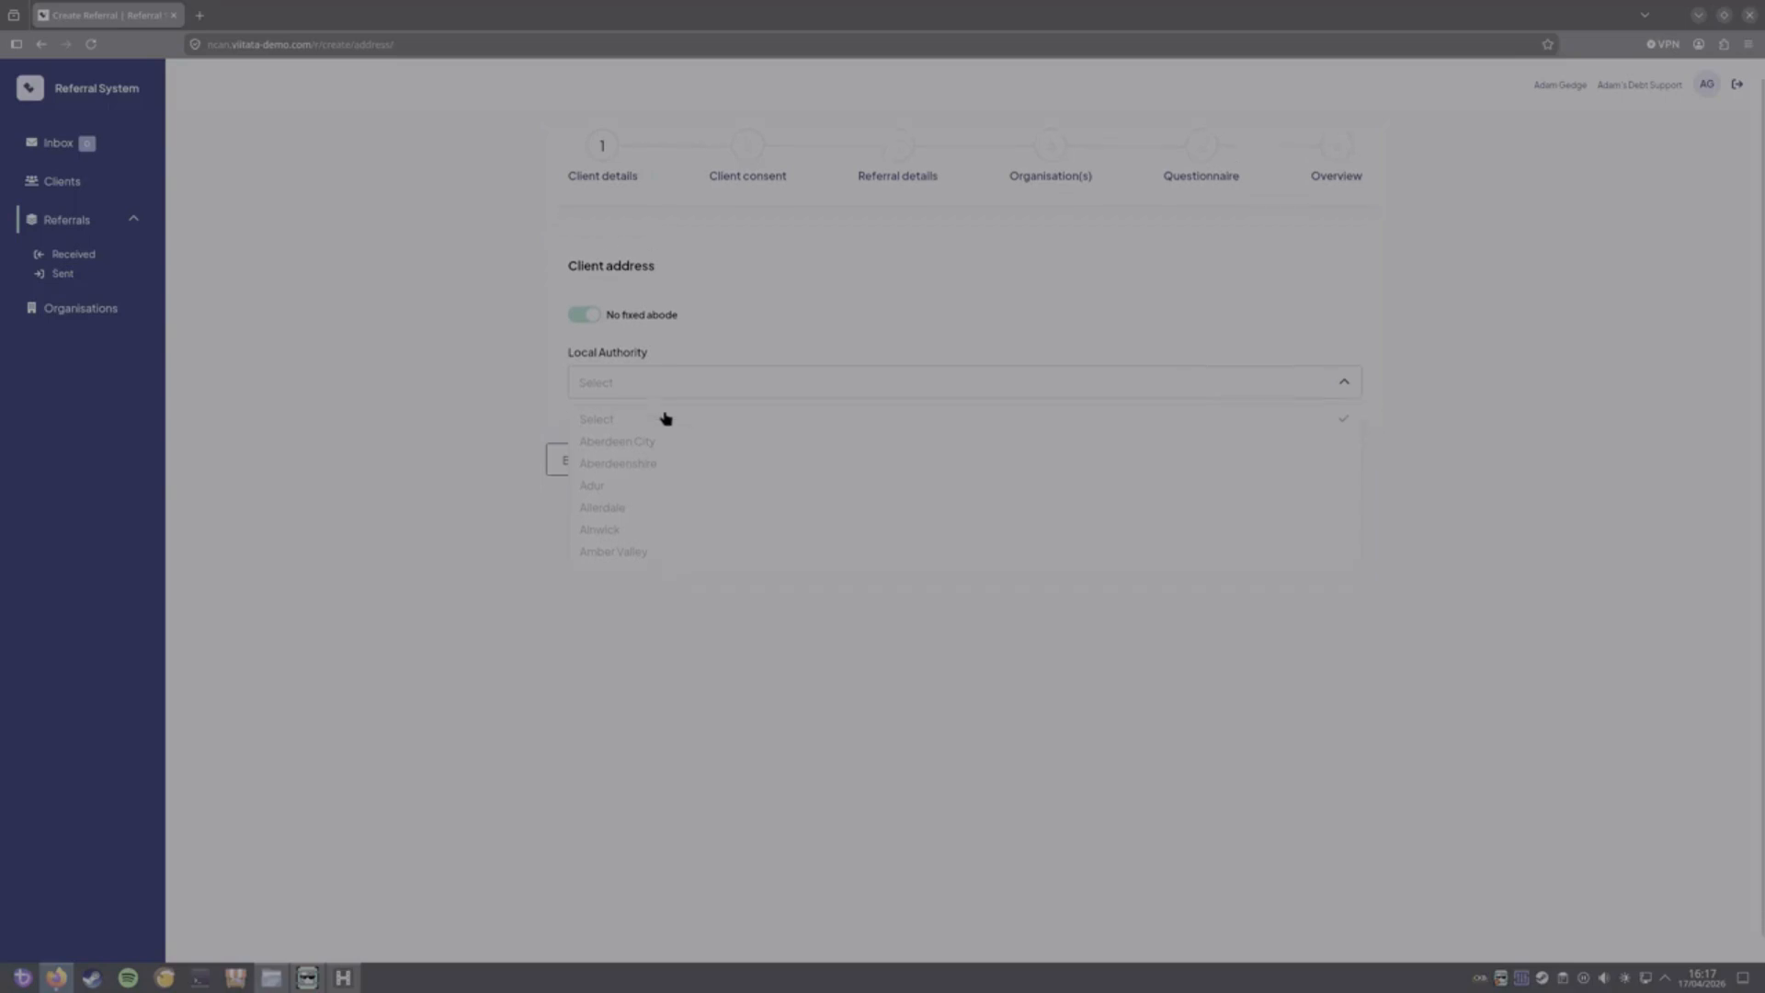
pyautogui.scroll(-4, 678, 433)
pyautogui.scroll(-15, 646, 449)
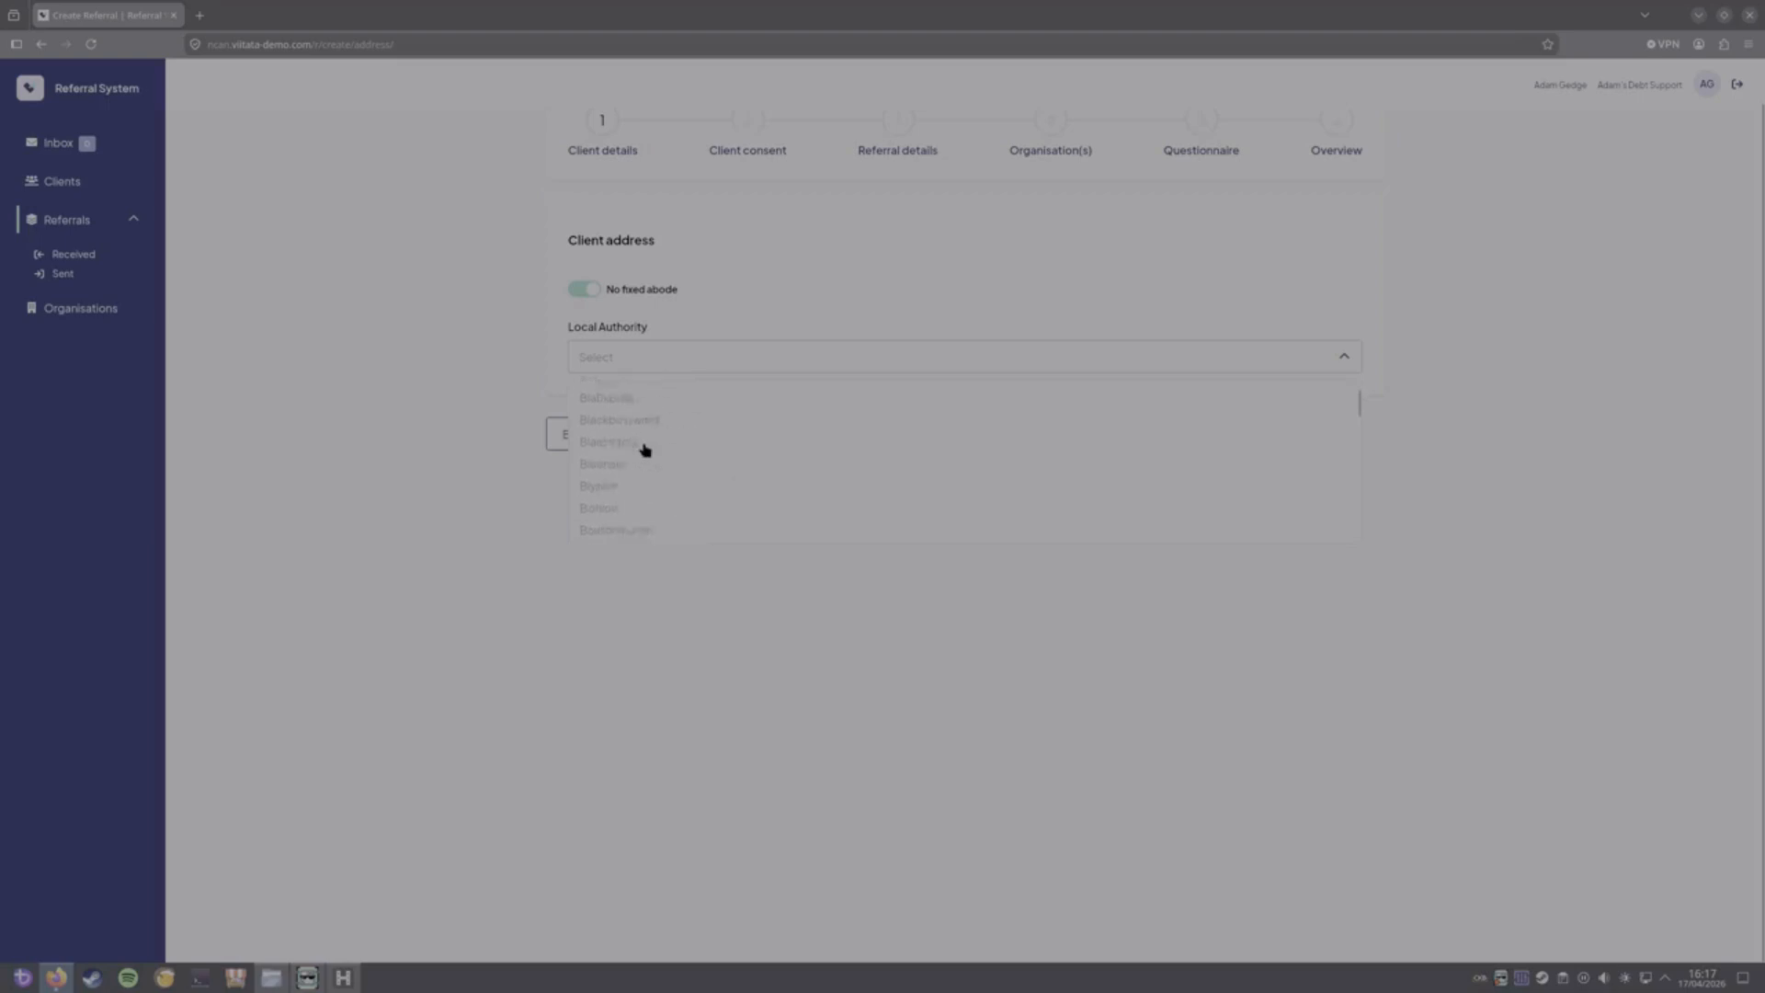
pyautogui.scroll(-15, 644, 447)
pyautogui.scroll(-2, 644, 448)
pyautogui.scroll(-5, 621, 464)
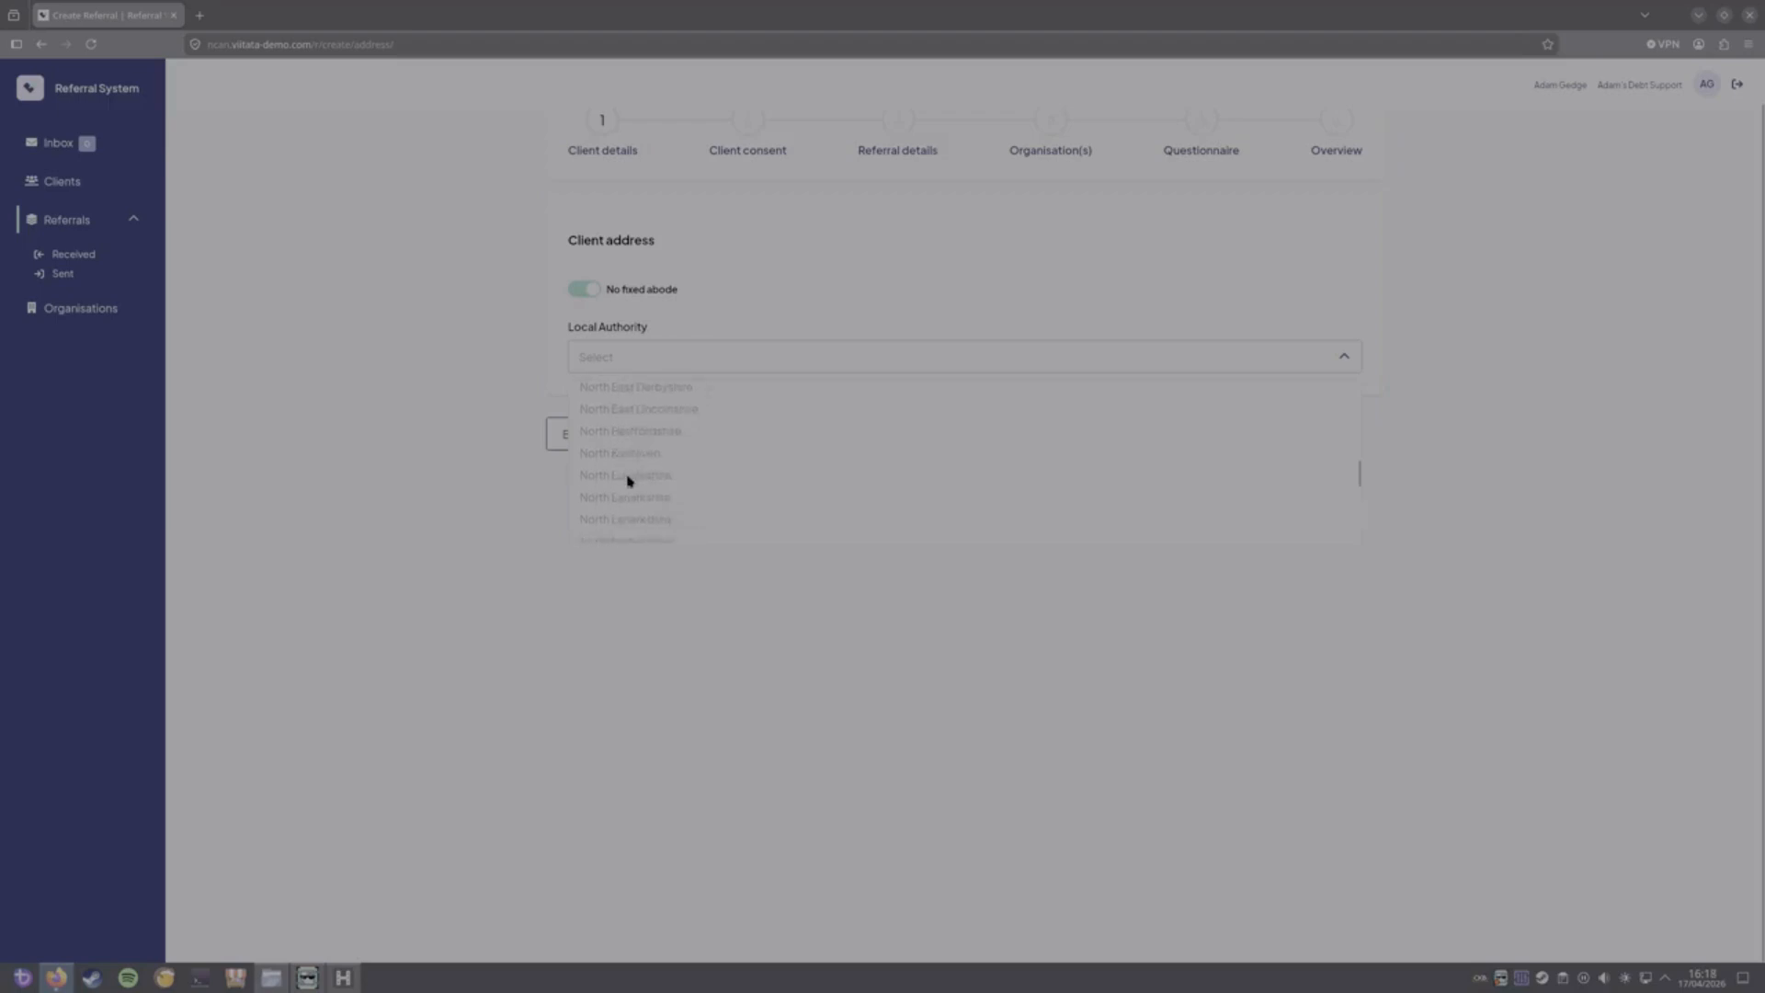
pyautogui.click(617, 448)
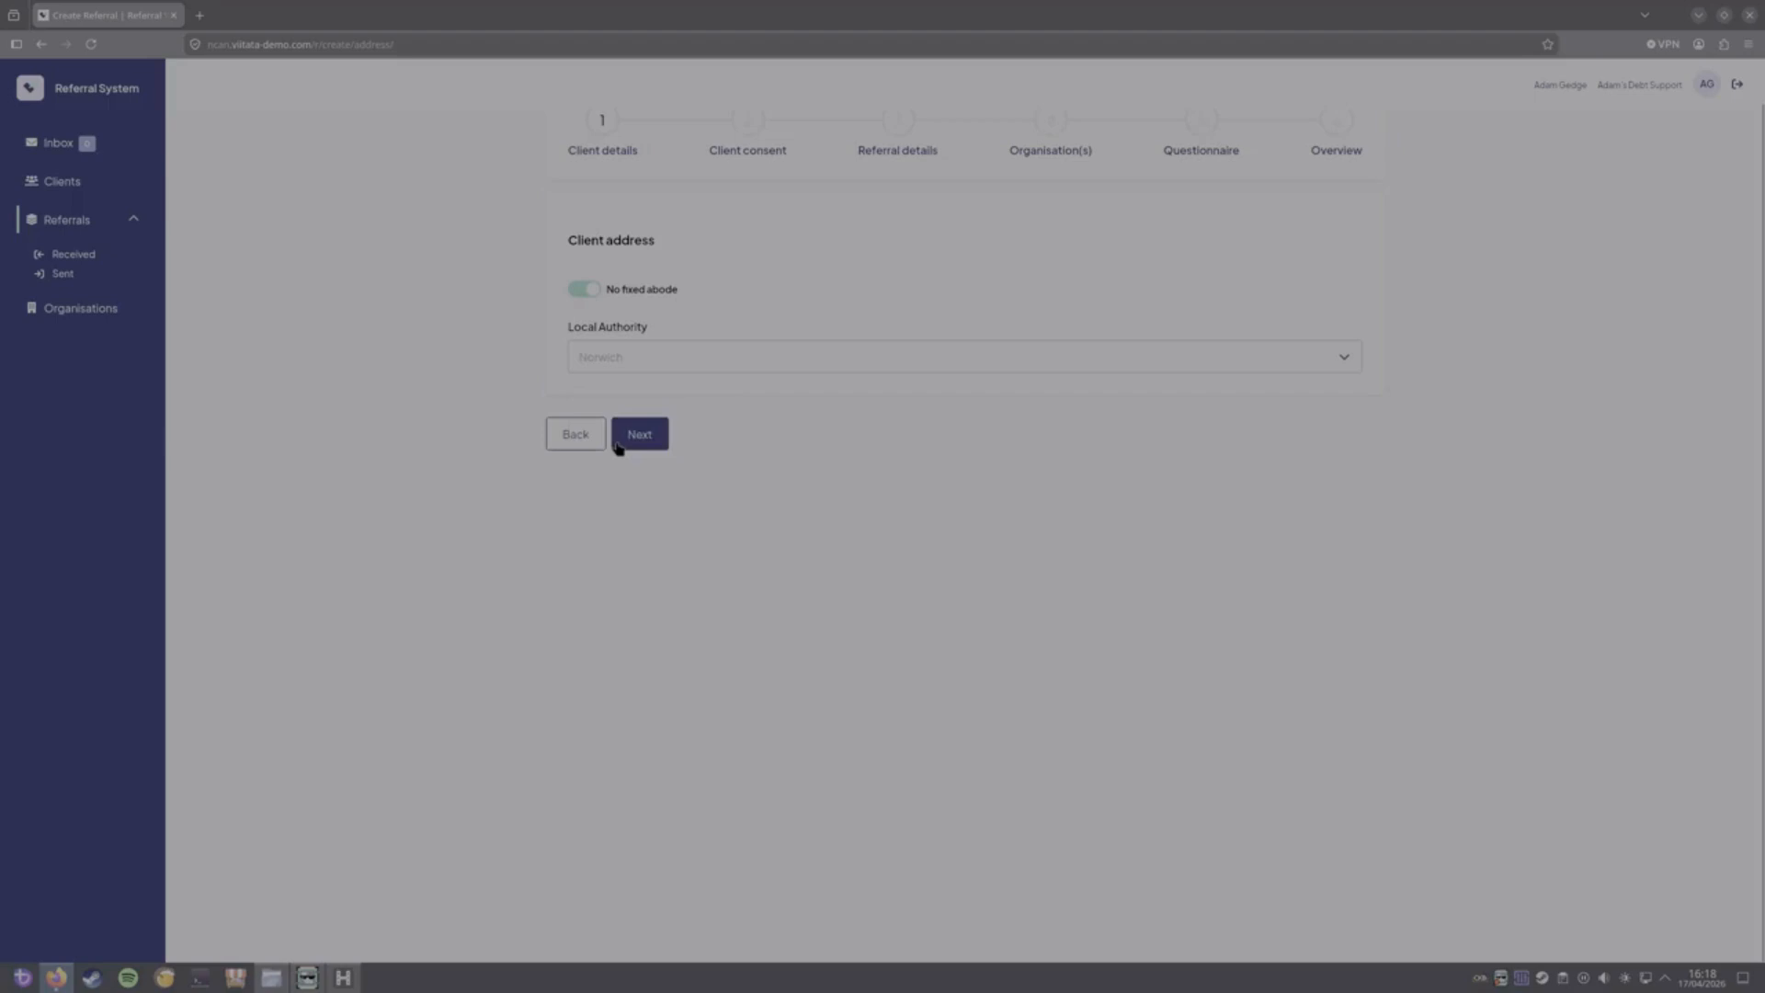
# - Replace no fixed abode with an address found by the client's postcode, choosing the Norfolk Community Law Service entry, and submit it
pyautogui.click(593, 281)
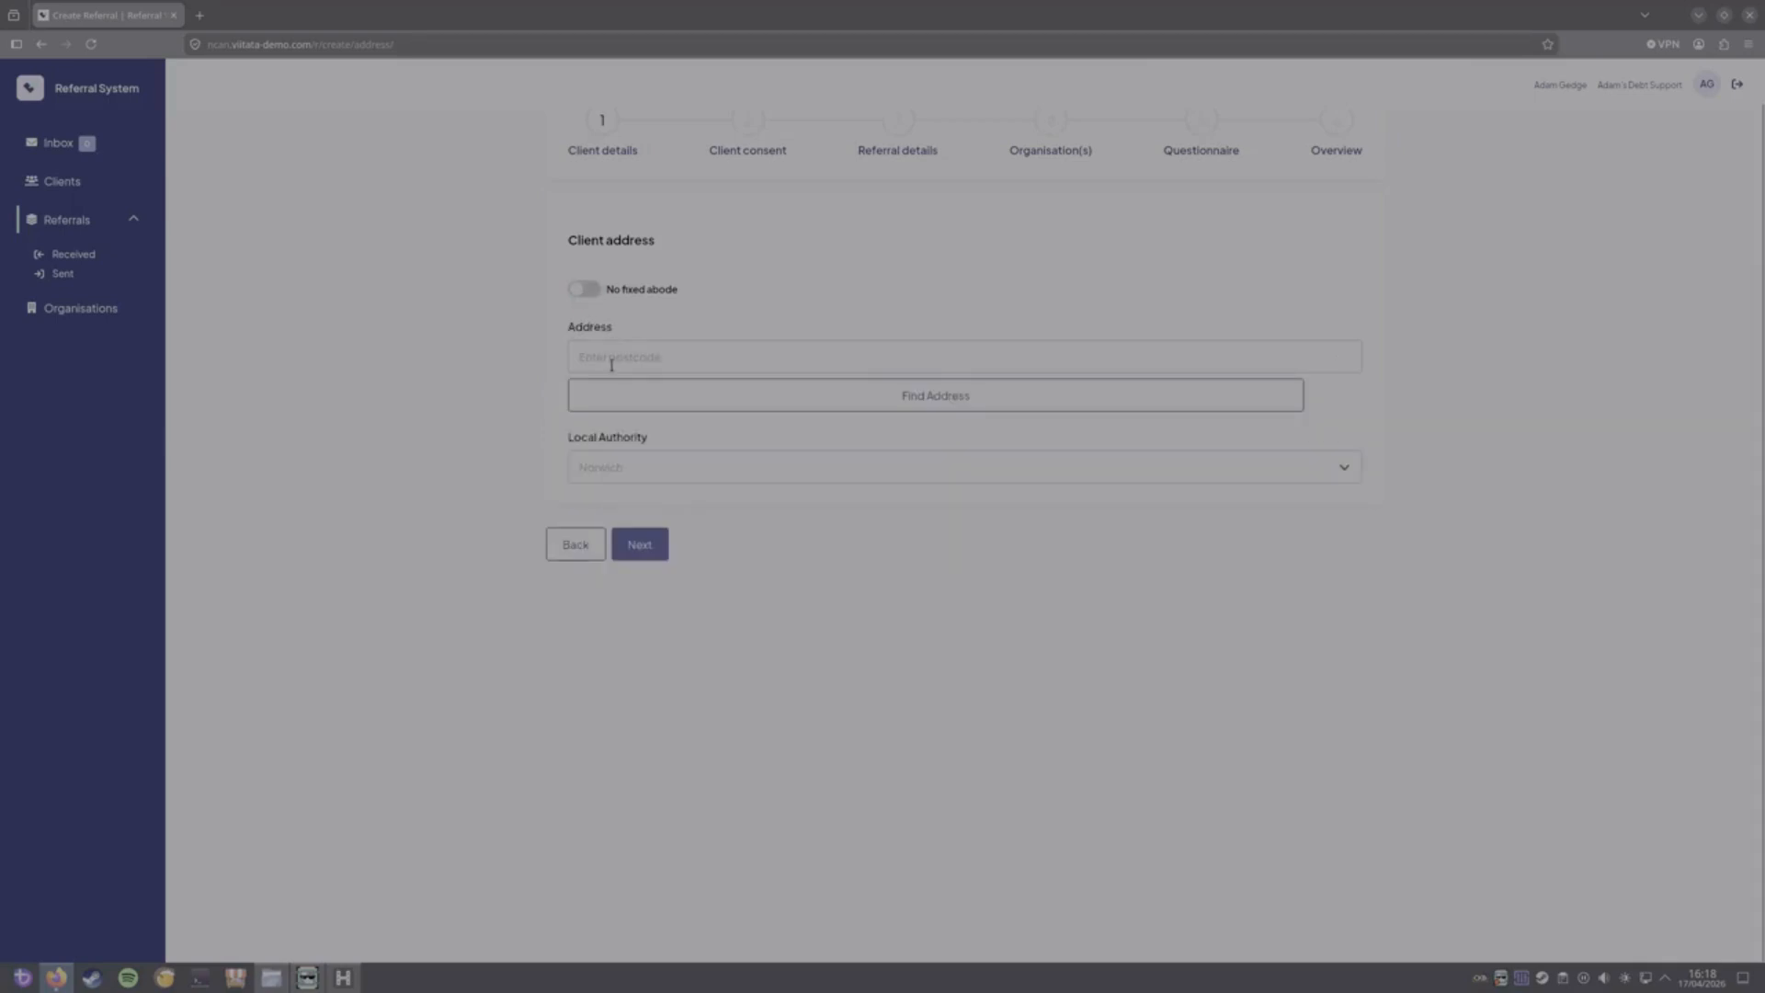
pyautogui.click(612, 364)
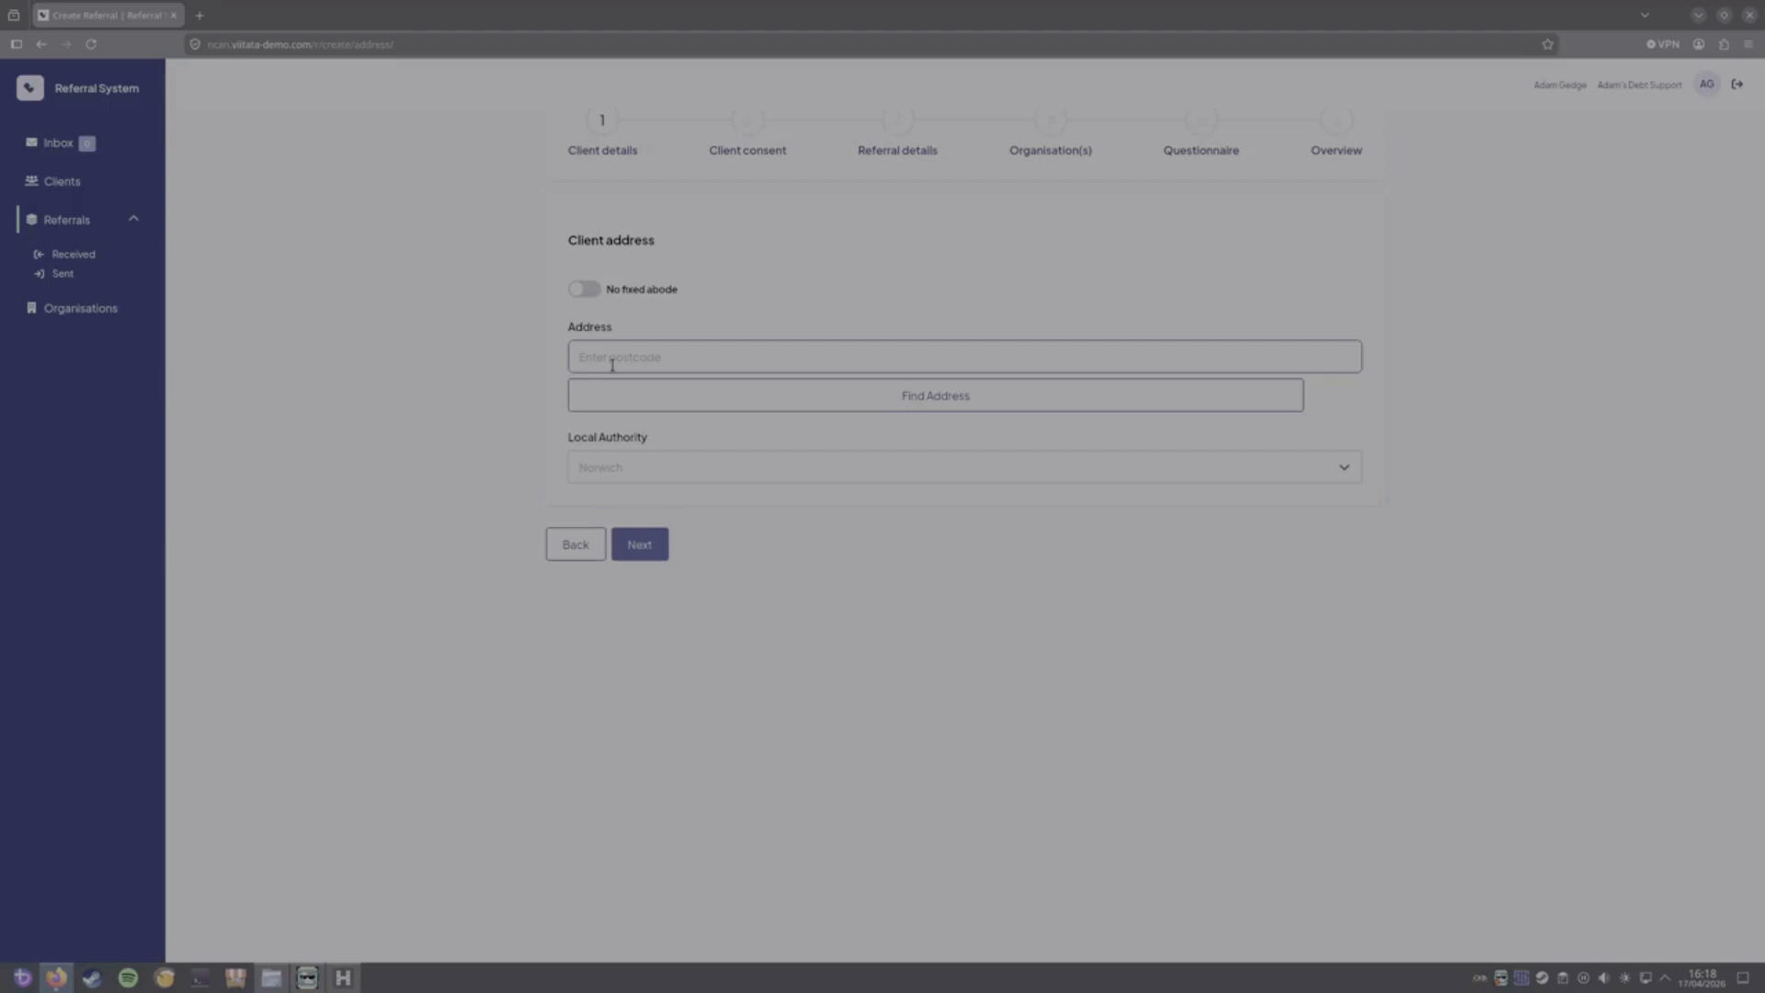
pyautogui.write('NR')
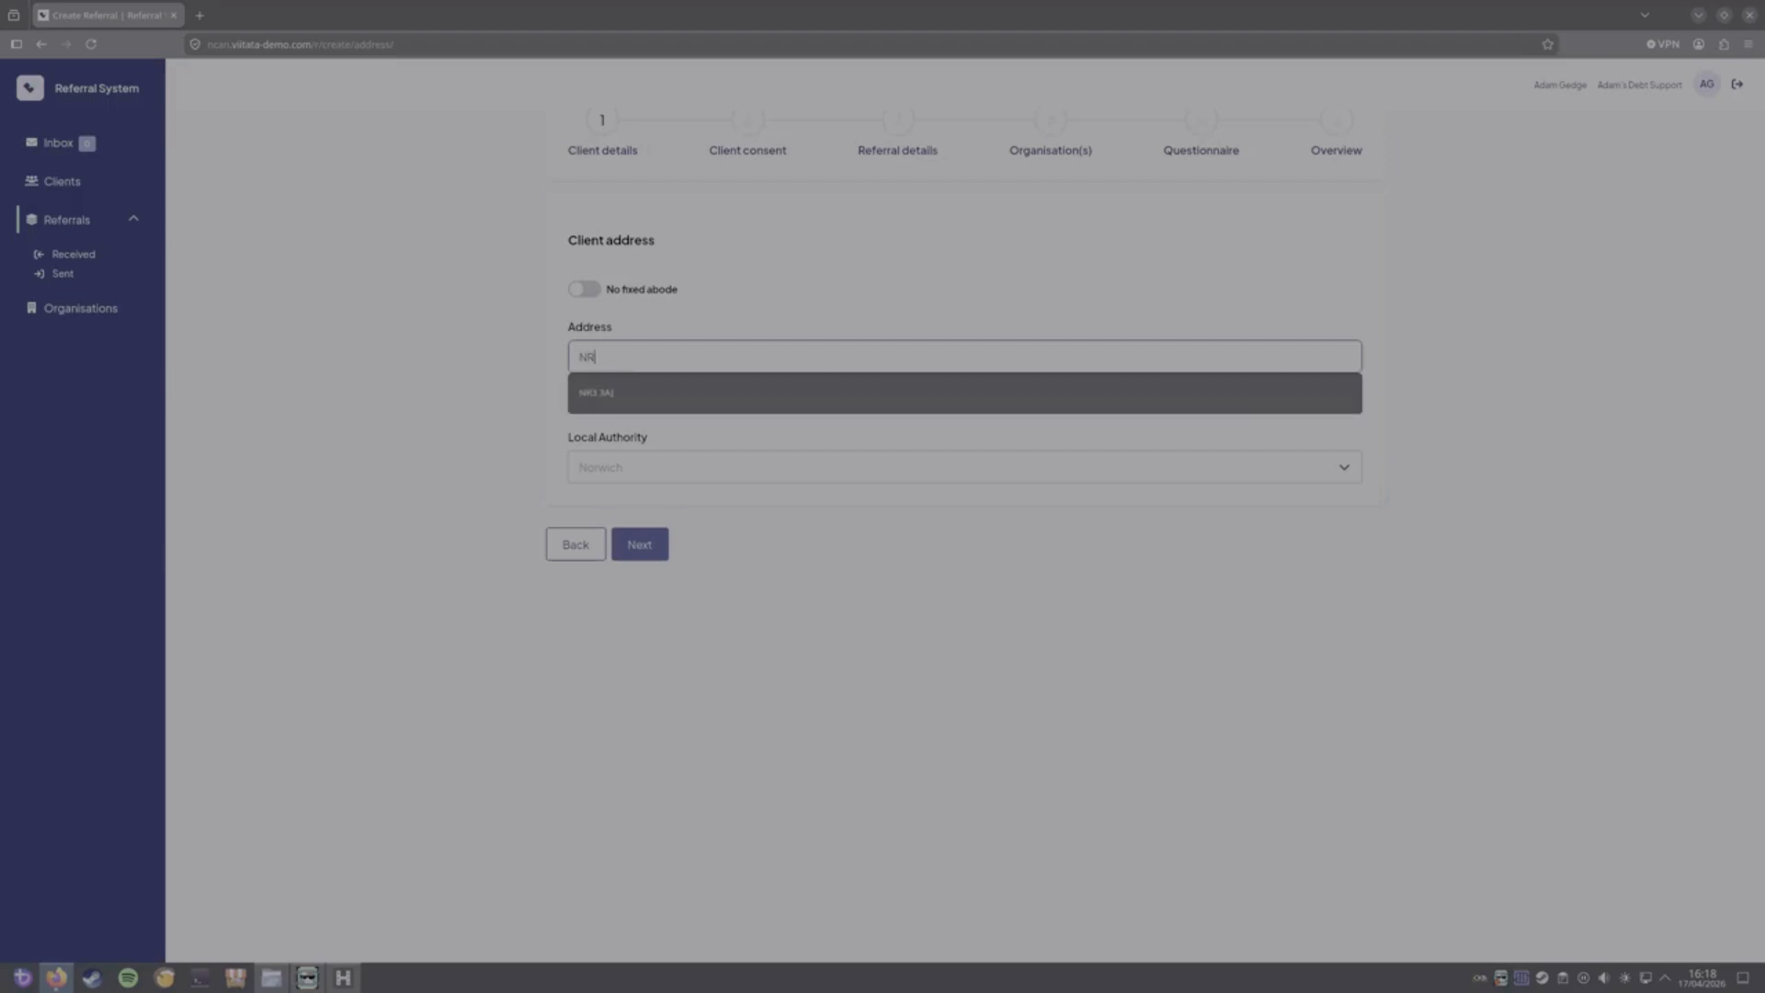
pyautogui.click(807, 391)
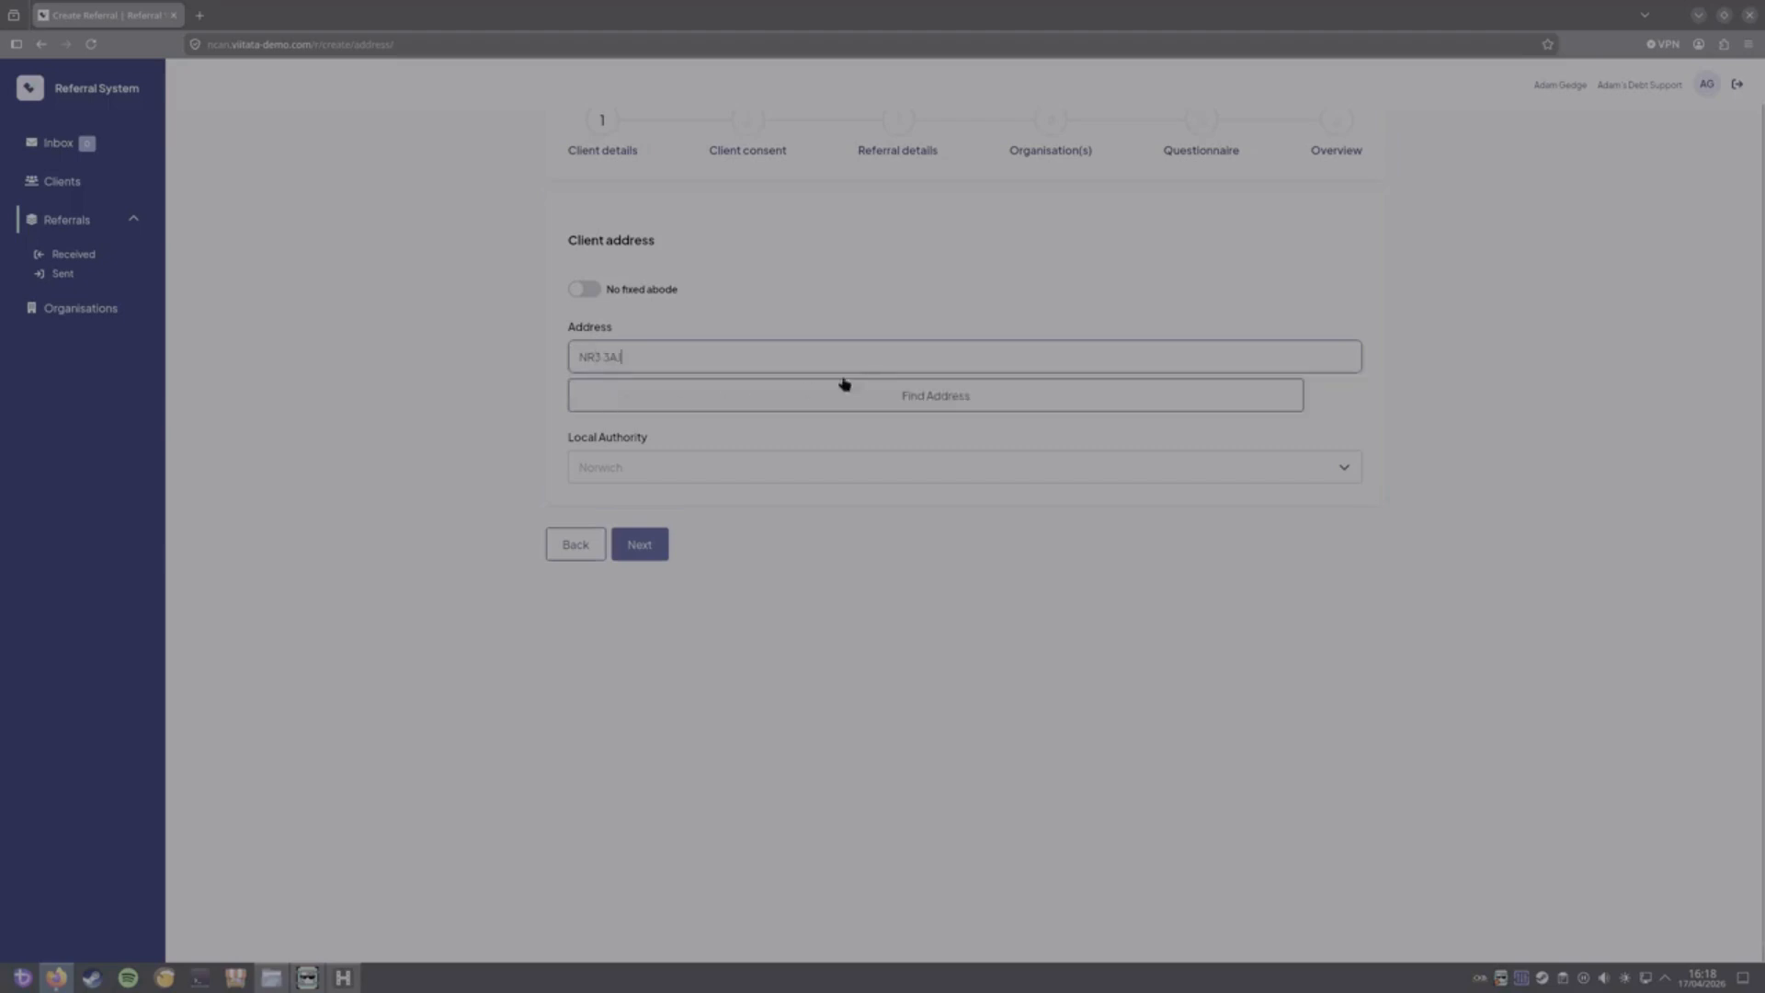
pyautogui.click(907, 399)
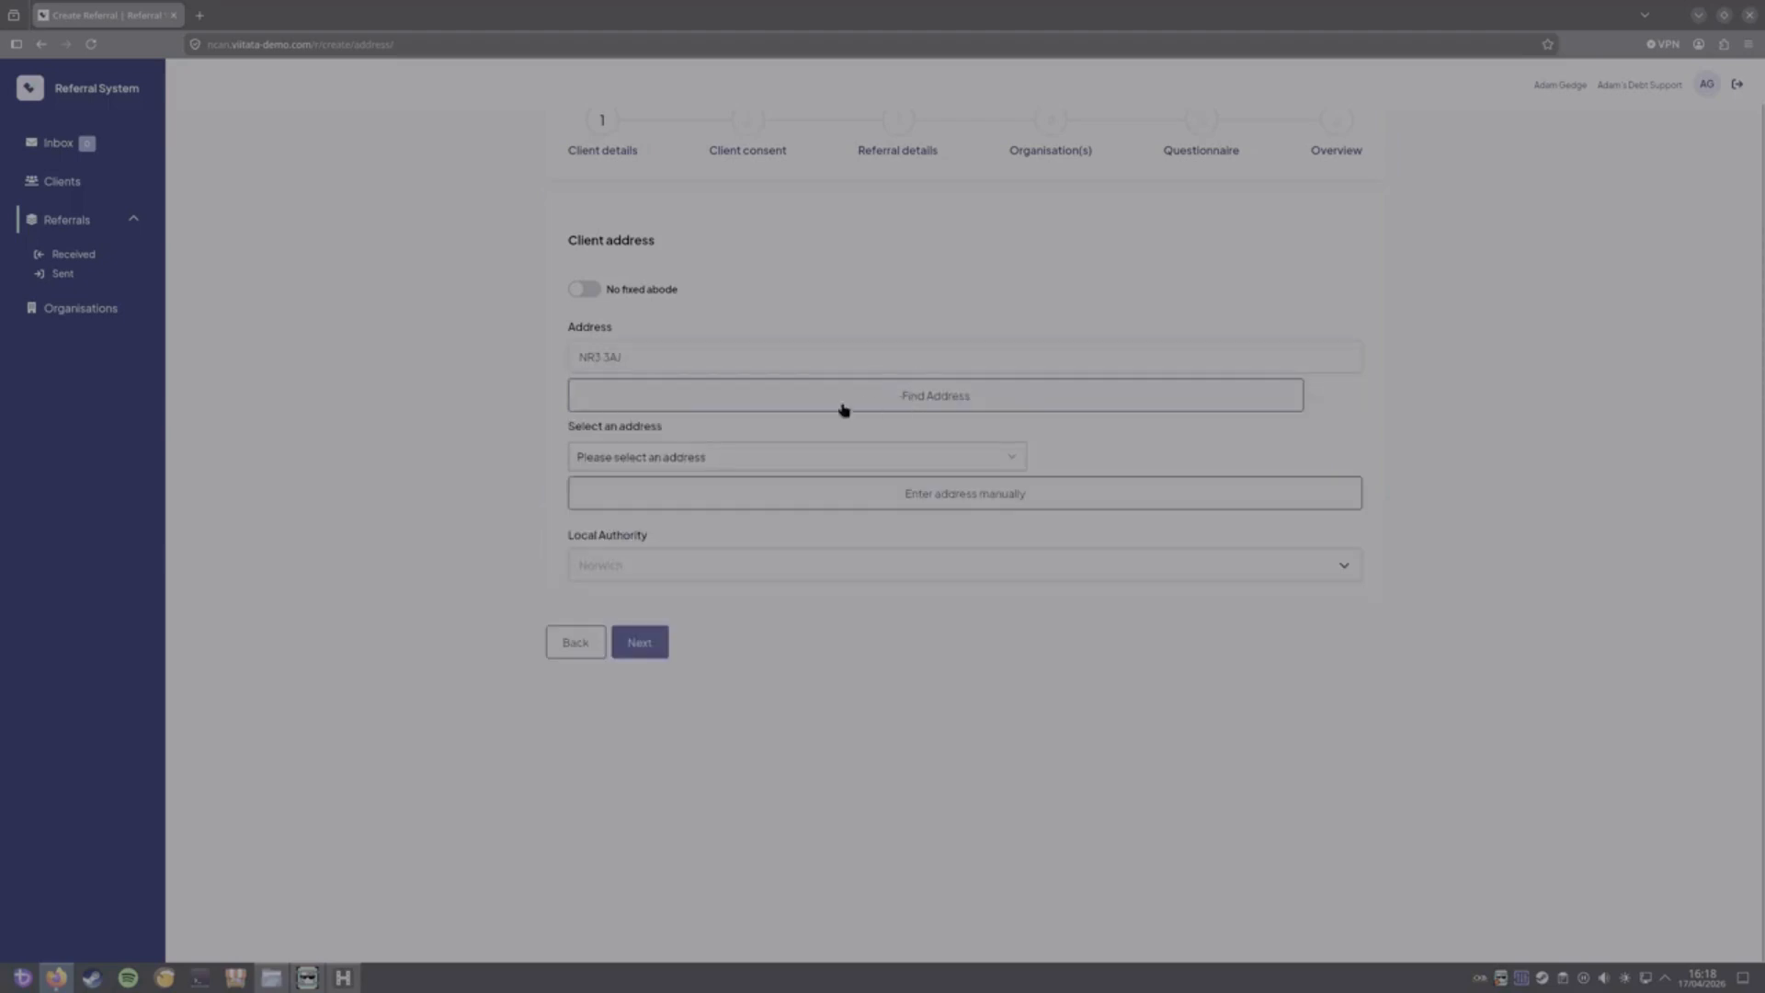
pyautogui.click(789, 450)
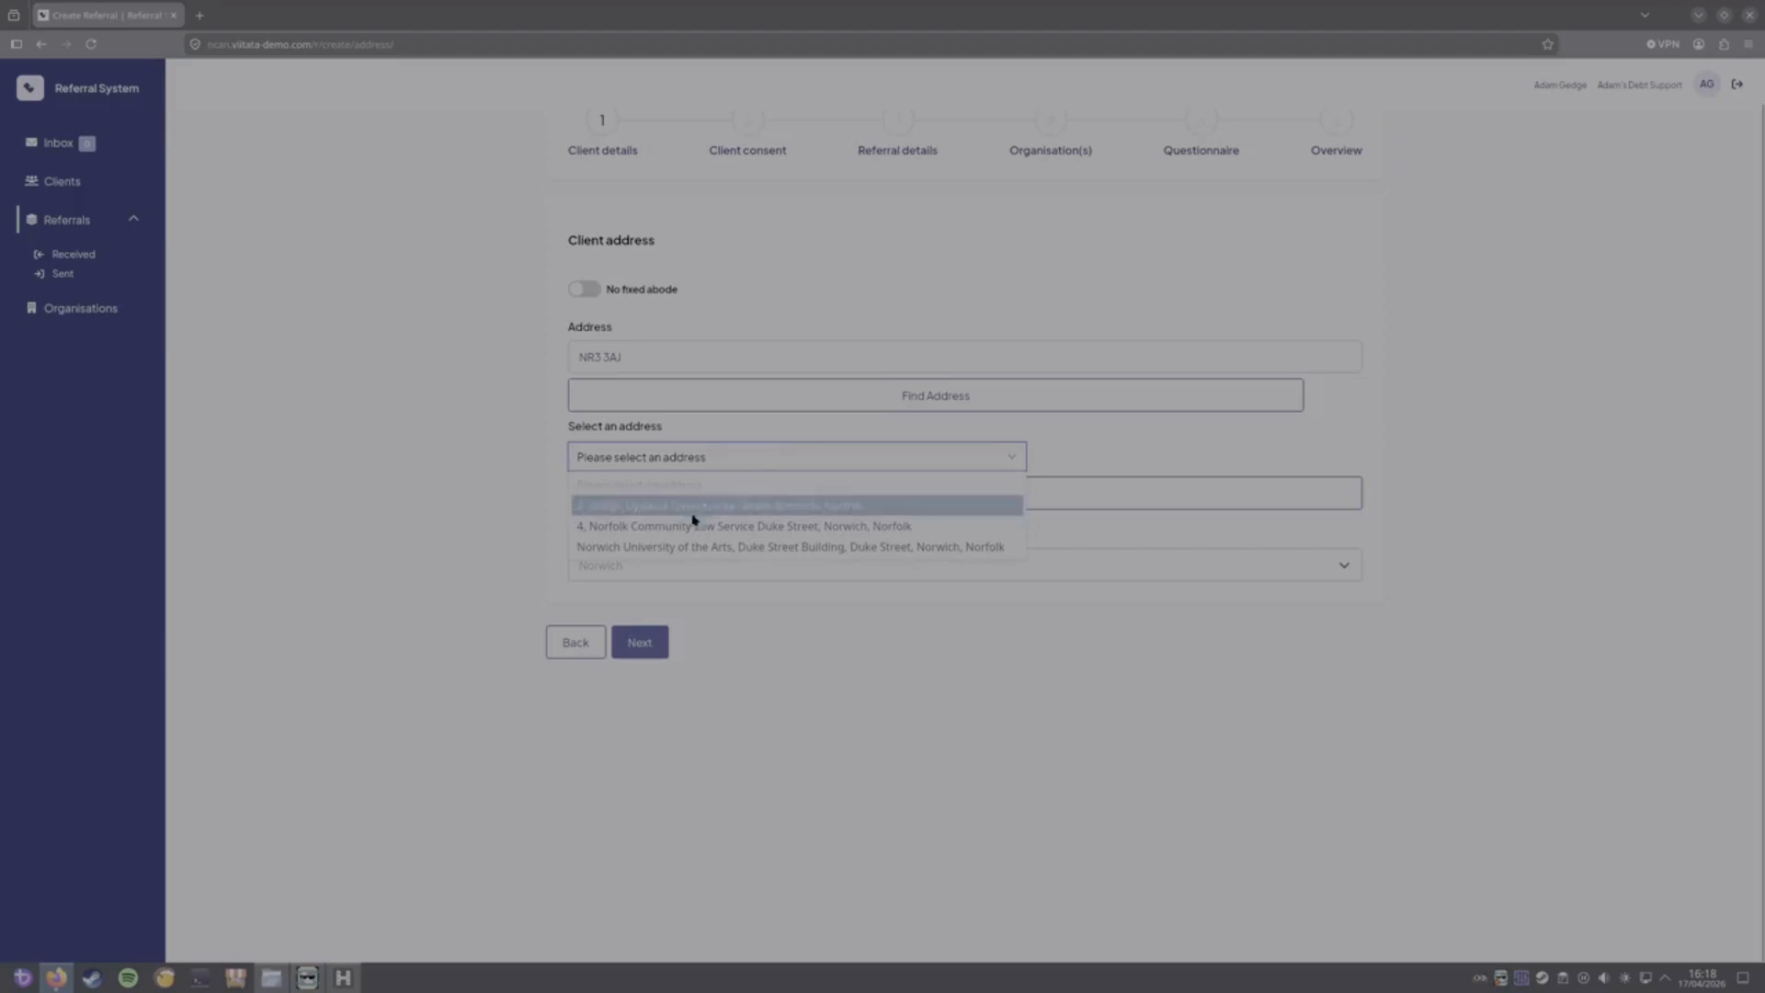
pyautogui.click(635, 527)
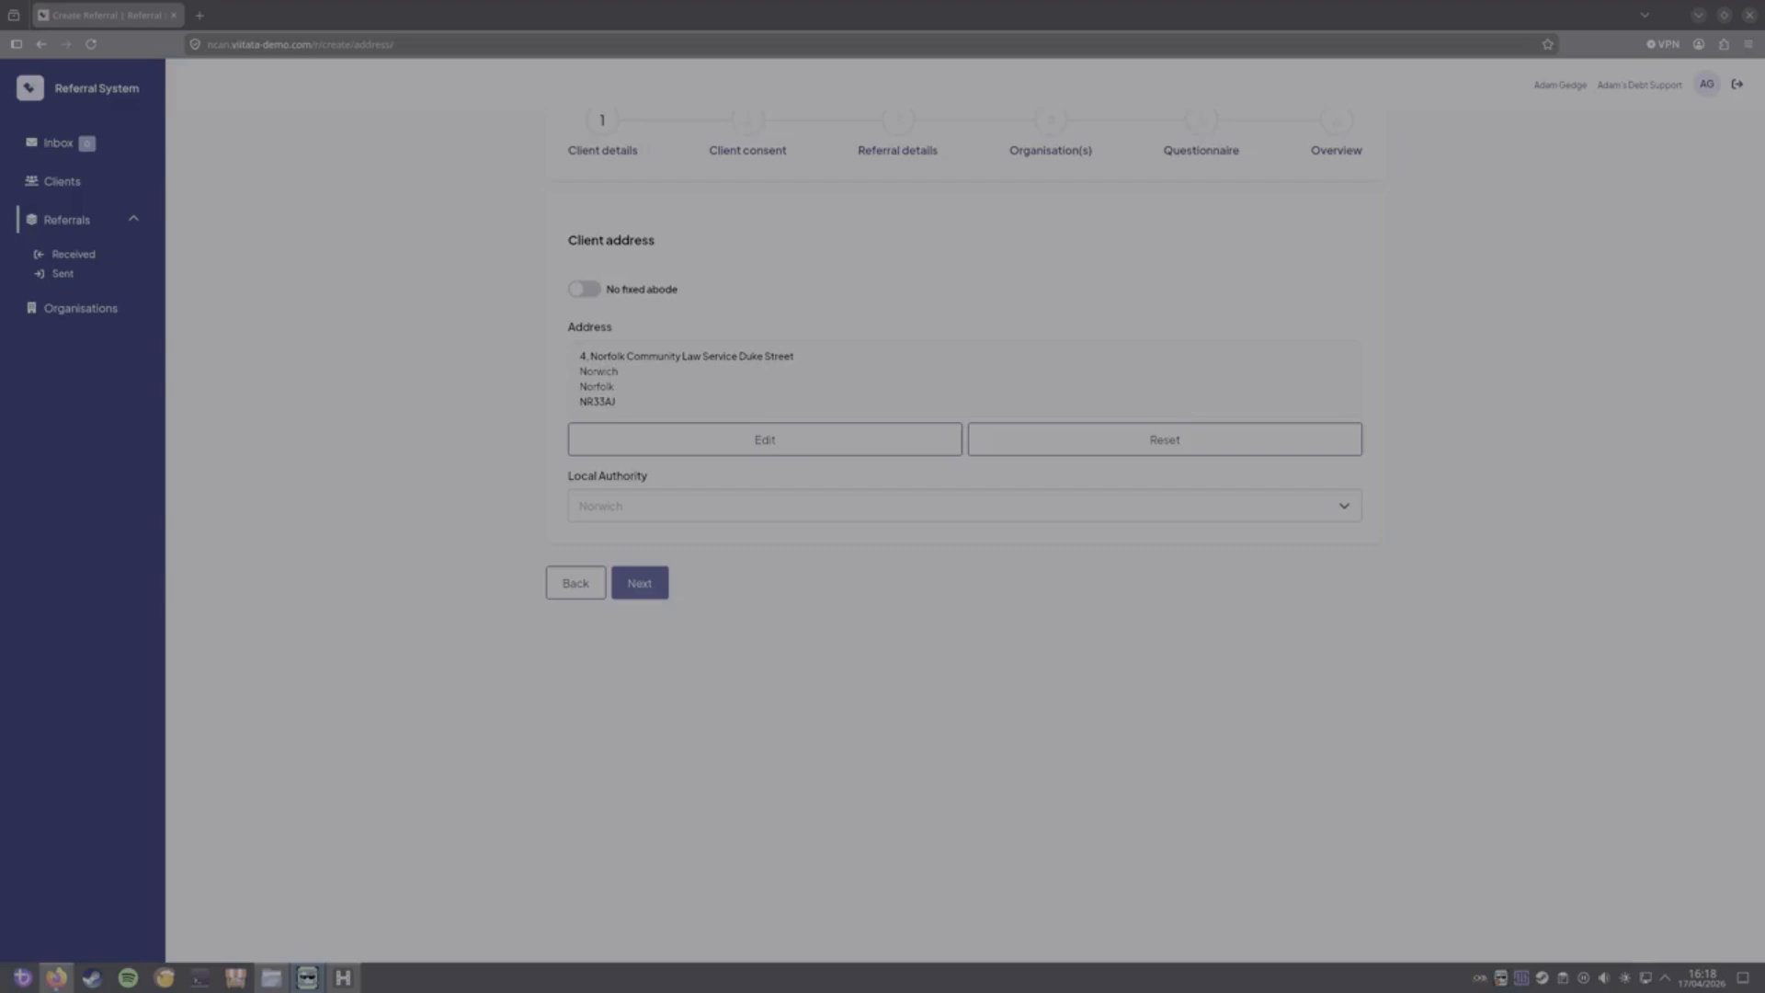
pyautogui.click(639, 583)
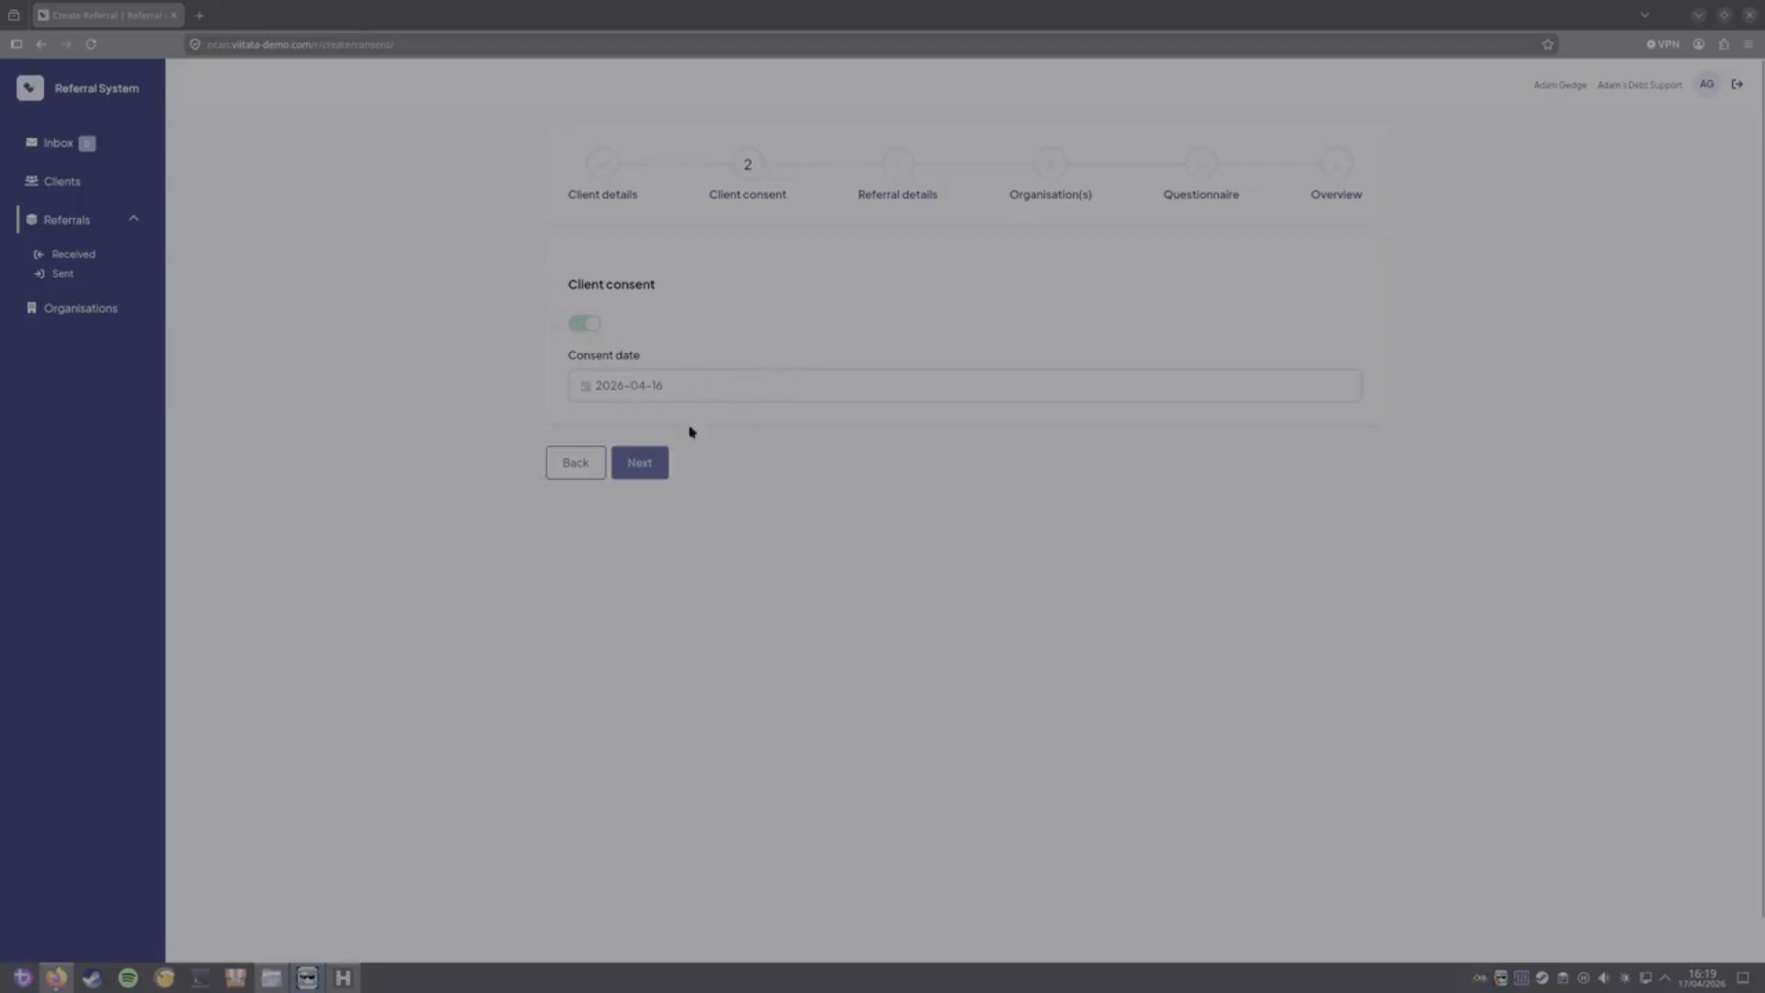
# - Submit the client consent and the non-urgent referral details for Debt and Housing to reach the matching organisations
pyautogui.click(639, 462)
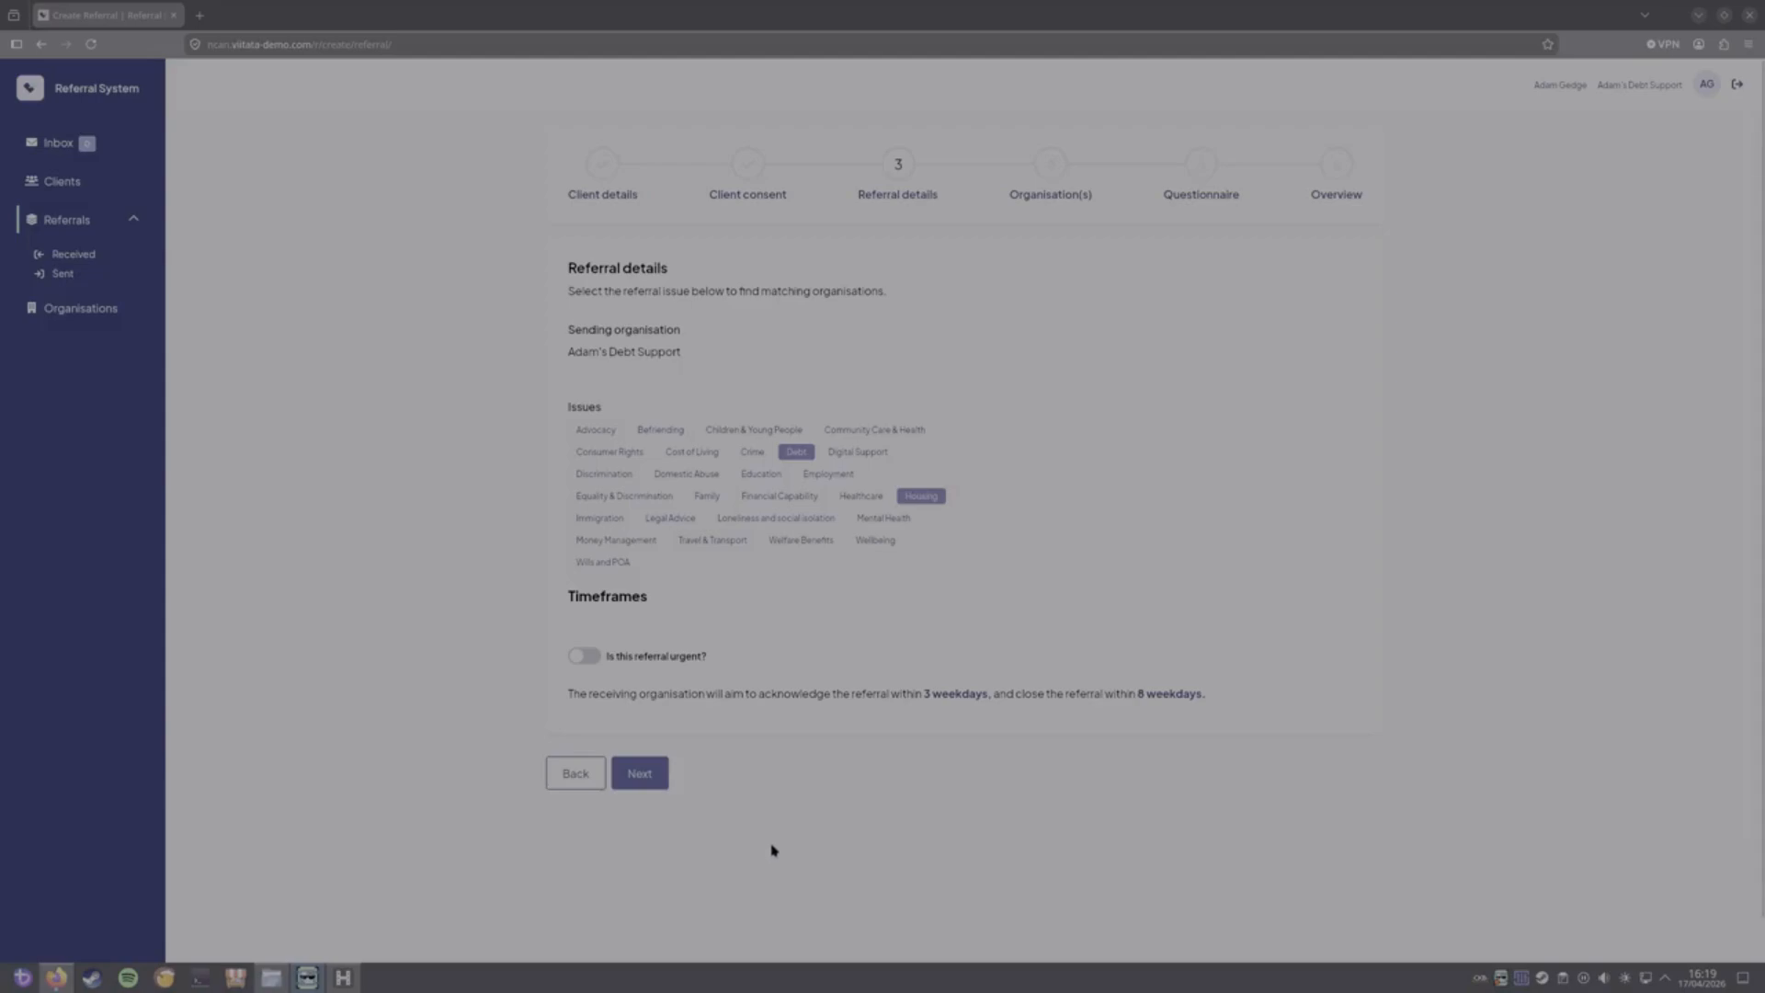
pyautogui.click(643, 774)
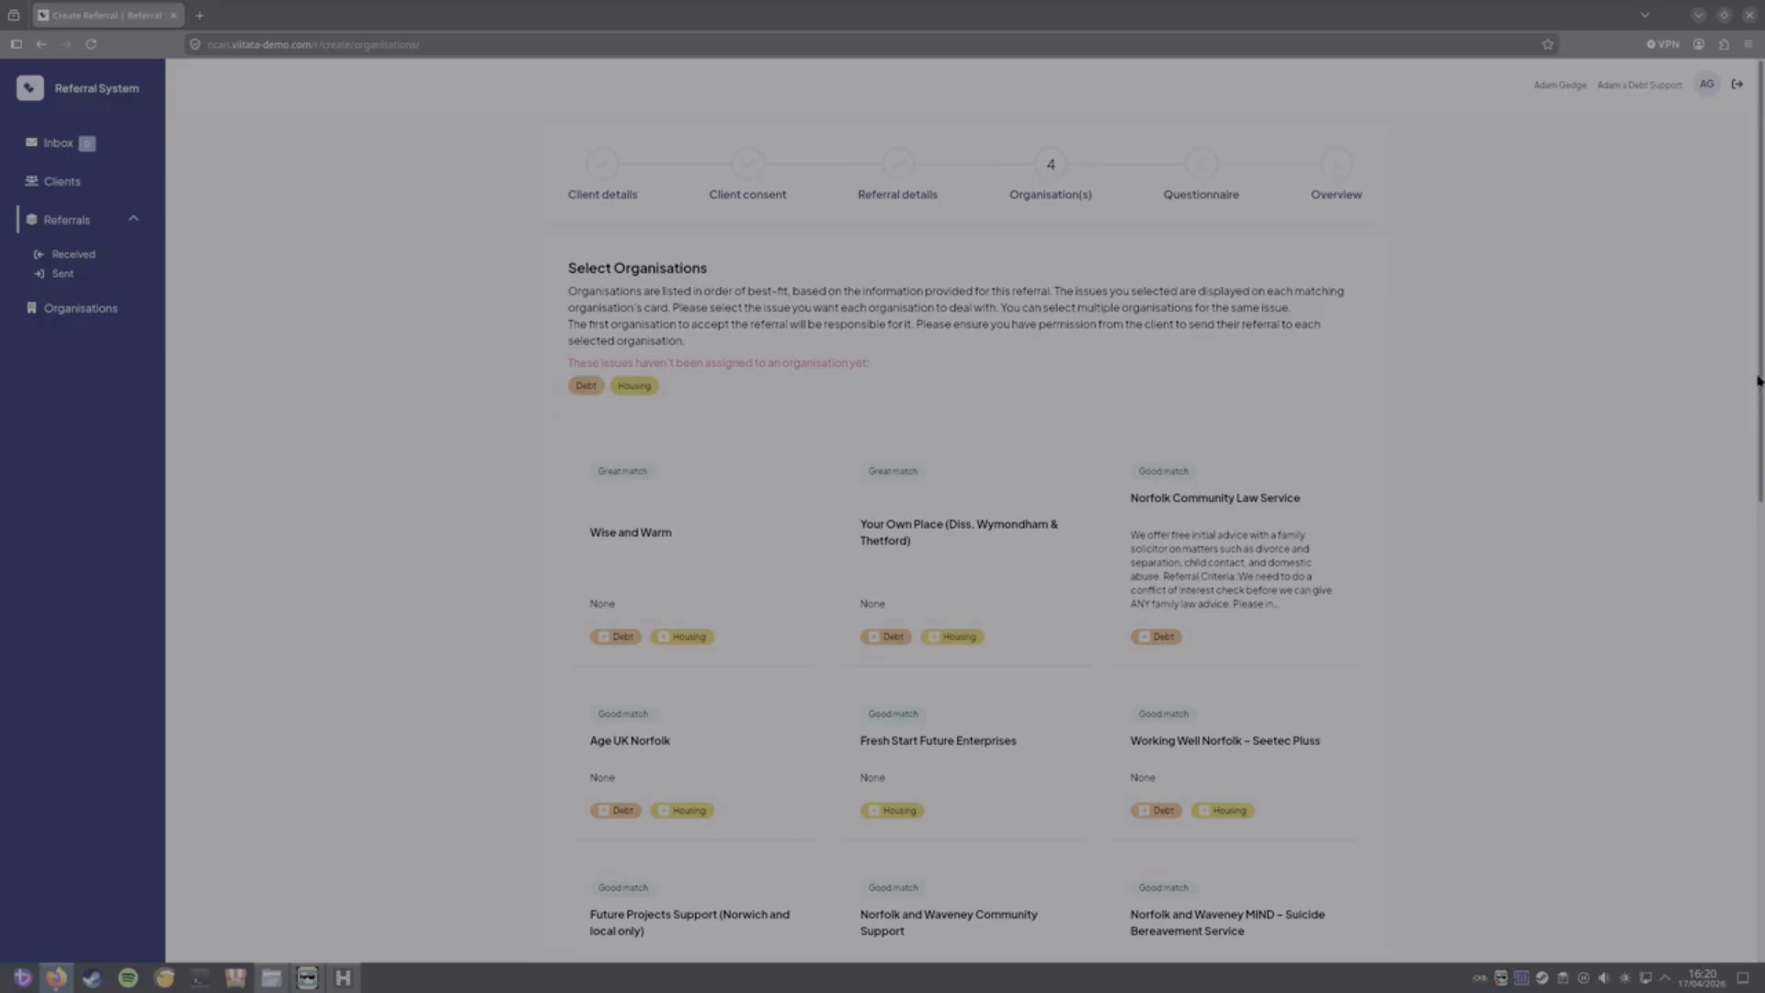
pyautogui.scroll(-1, 1430, 339)
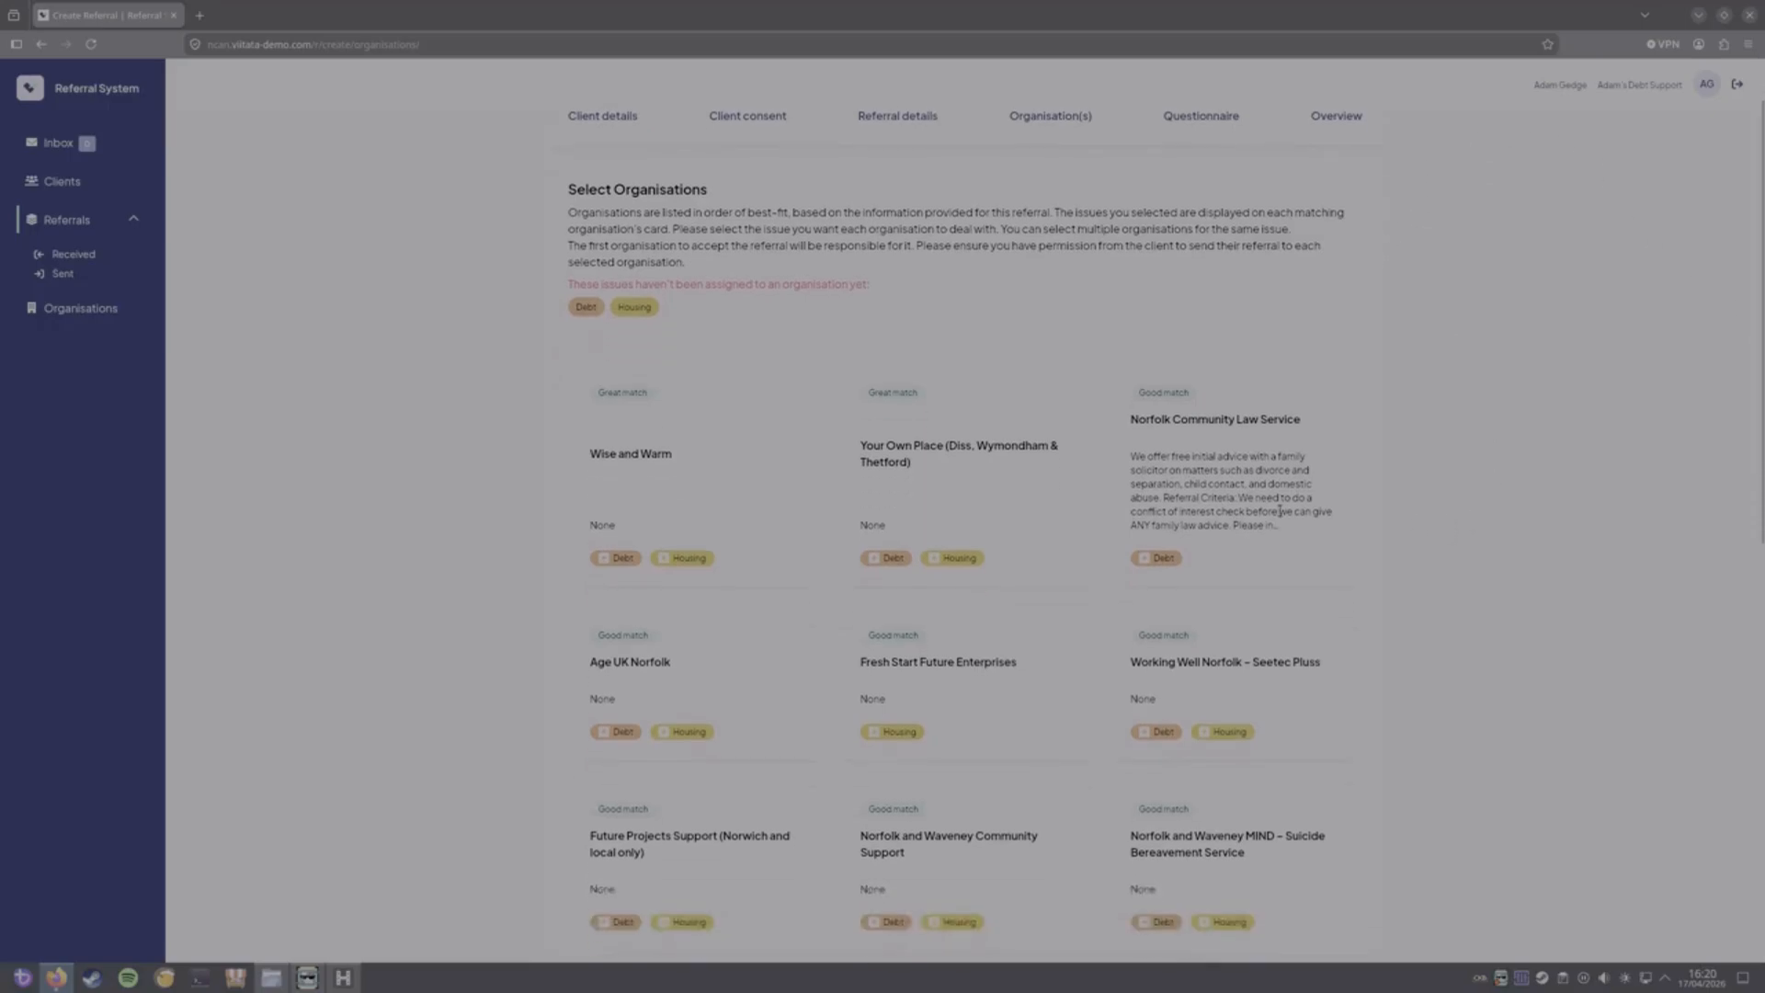
# - Assign the Debt issue to Norfolk Community Law Service and the Housing issue to Support Immediately Partnership
pyautogui.click(1146, 558)
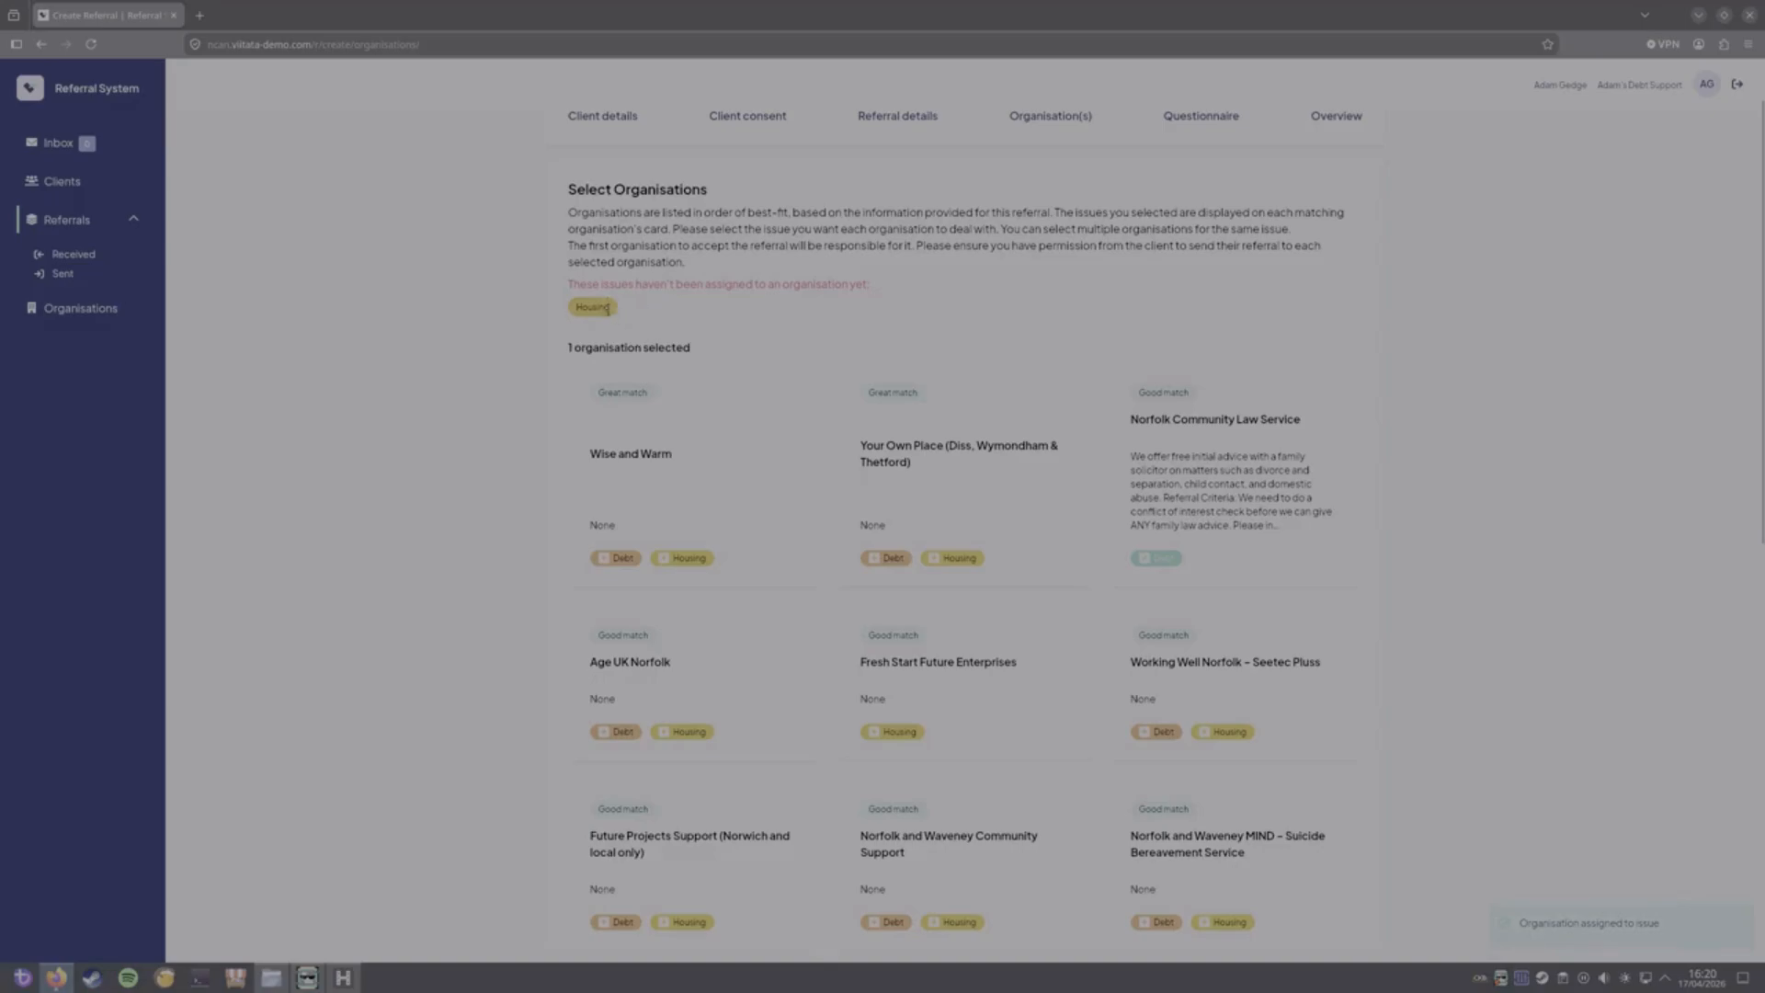
pyautogui.click(1157, 563)
pyautogui.click(1142, 558)
pyautogui.scroll(-3, 1528, 487)
pyautogui.scroll(-5, 1473, 445)
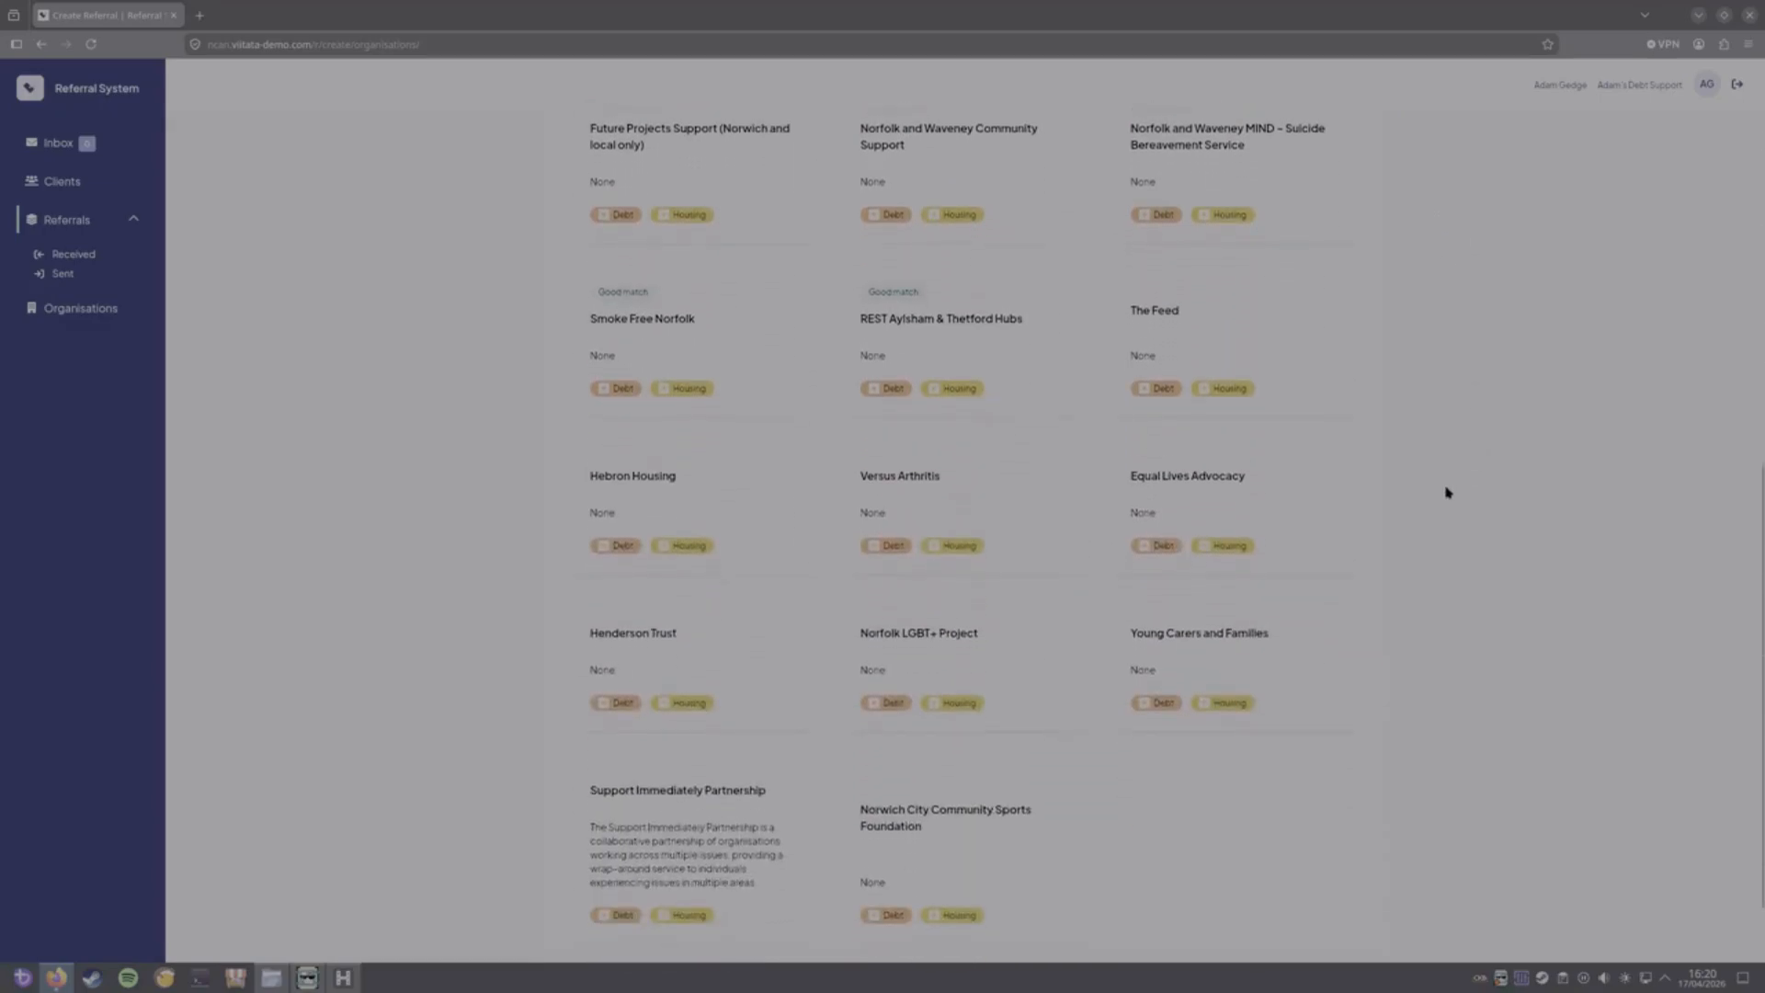
pyautogui.scroll(-2, 1446, 489)
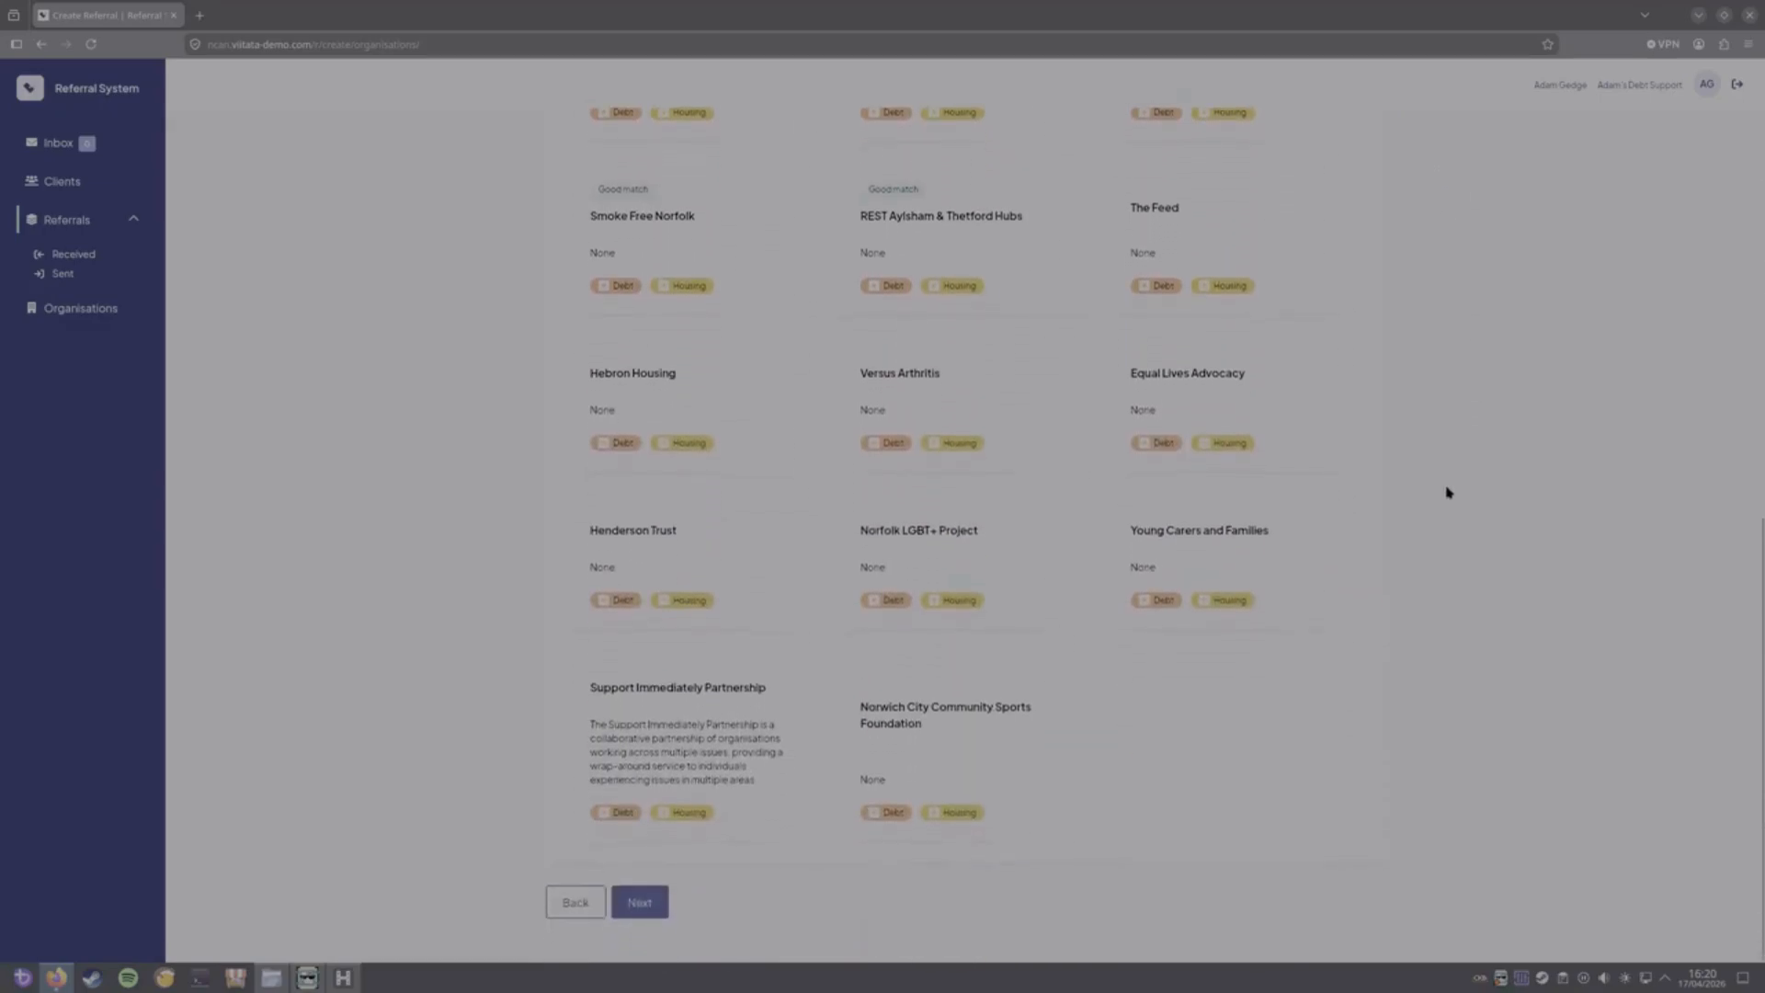
pyautogui.click(687, 817)
pyautogui.scroll(4, 696, 813)
pyautogui.scroll(5, 696, 813)
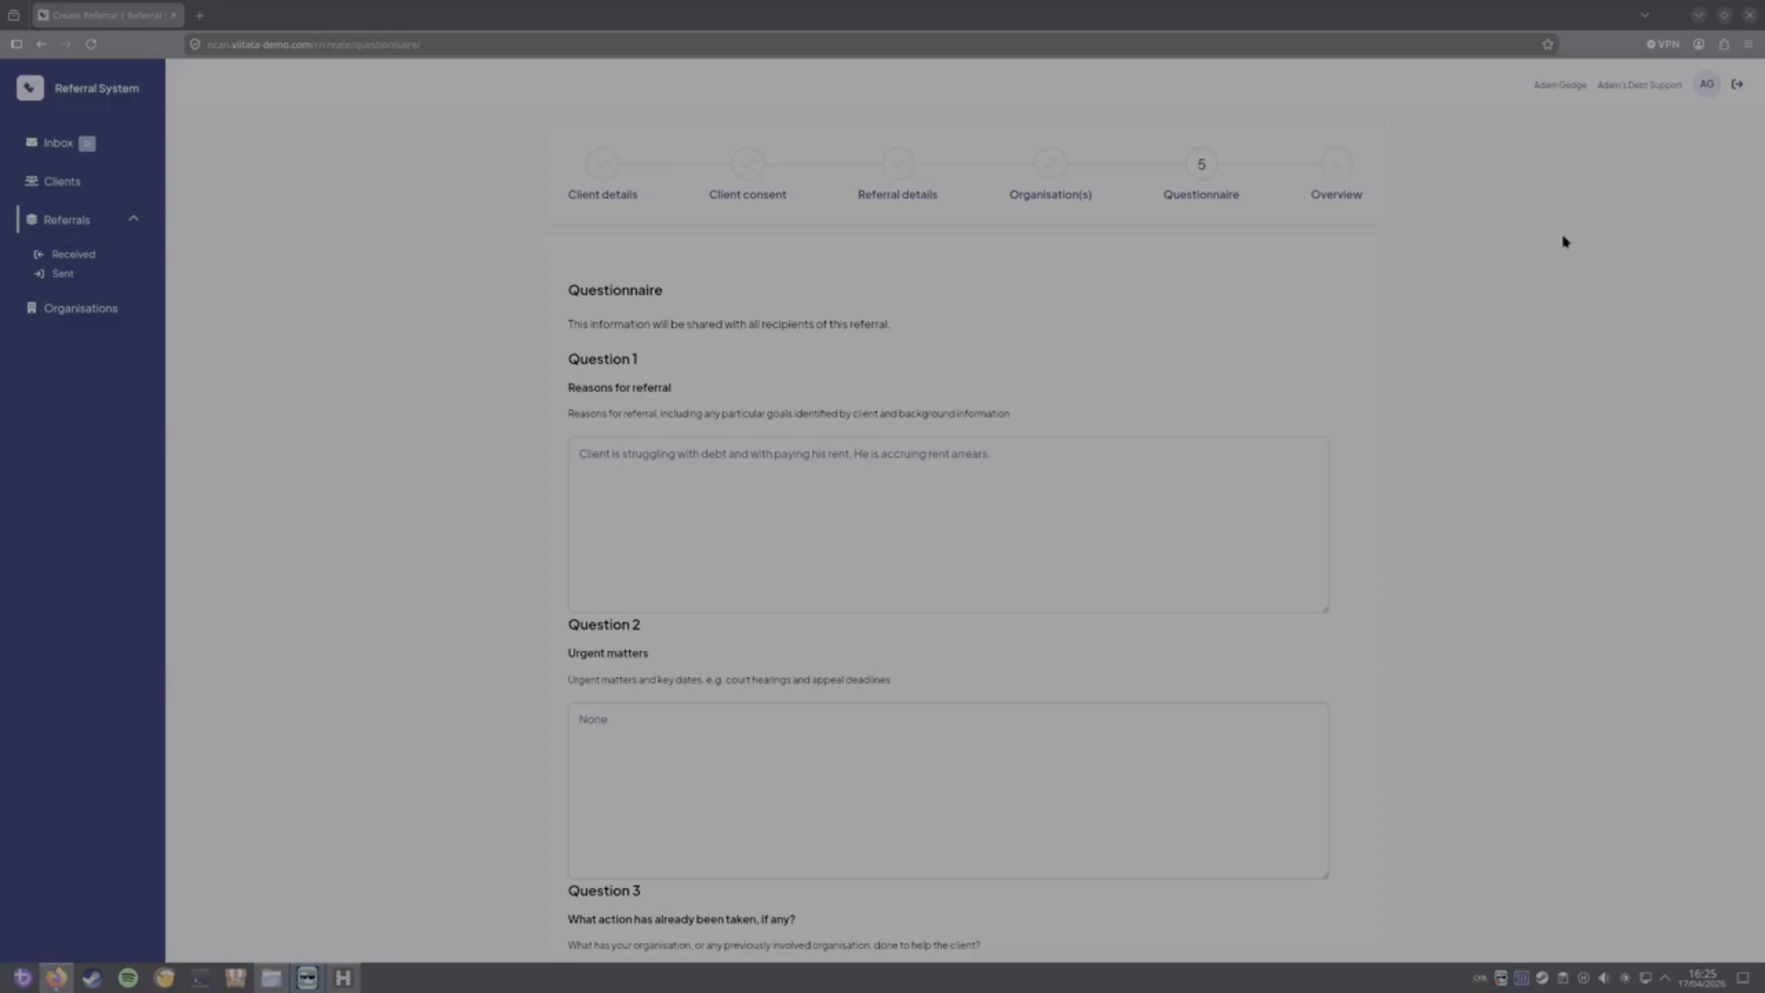
# - Examine the seven questionnaire answers, from reasons for referral to debt and tenancy, including the guidance on risks for the advisor
pyautogui.moveTo(1326, 609); pyautogui.dragTo(1327, 533)
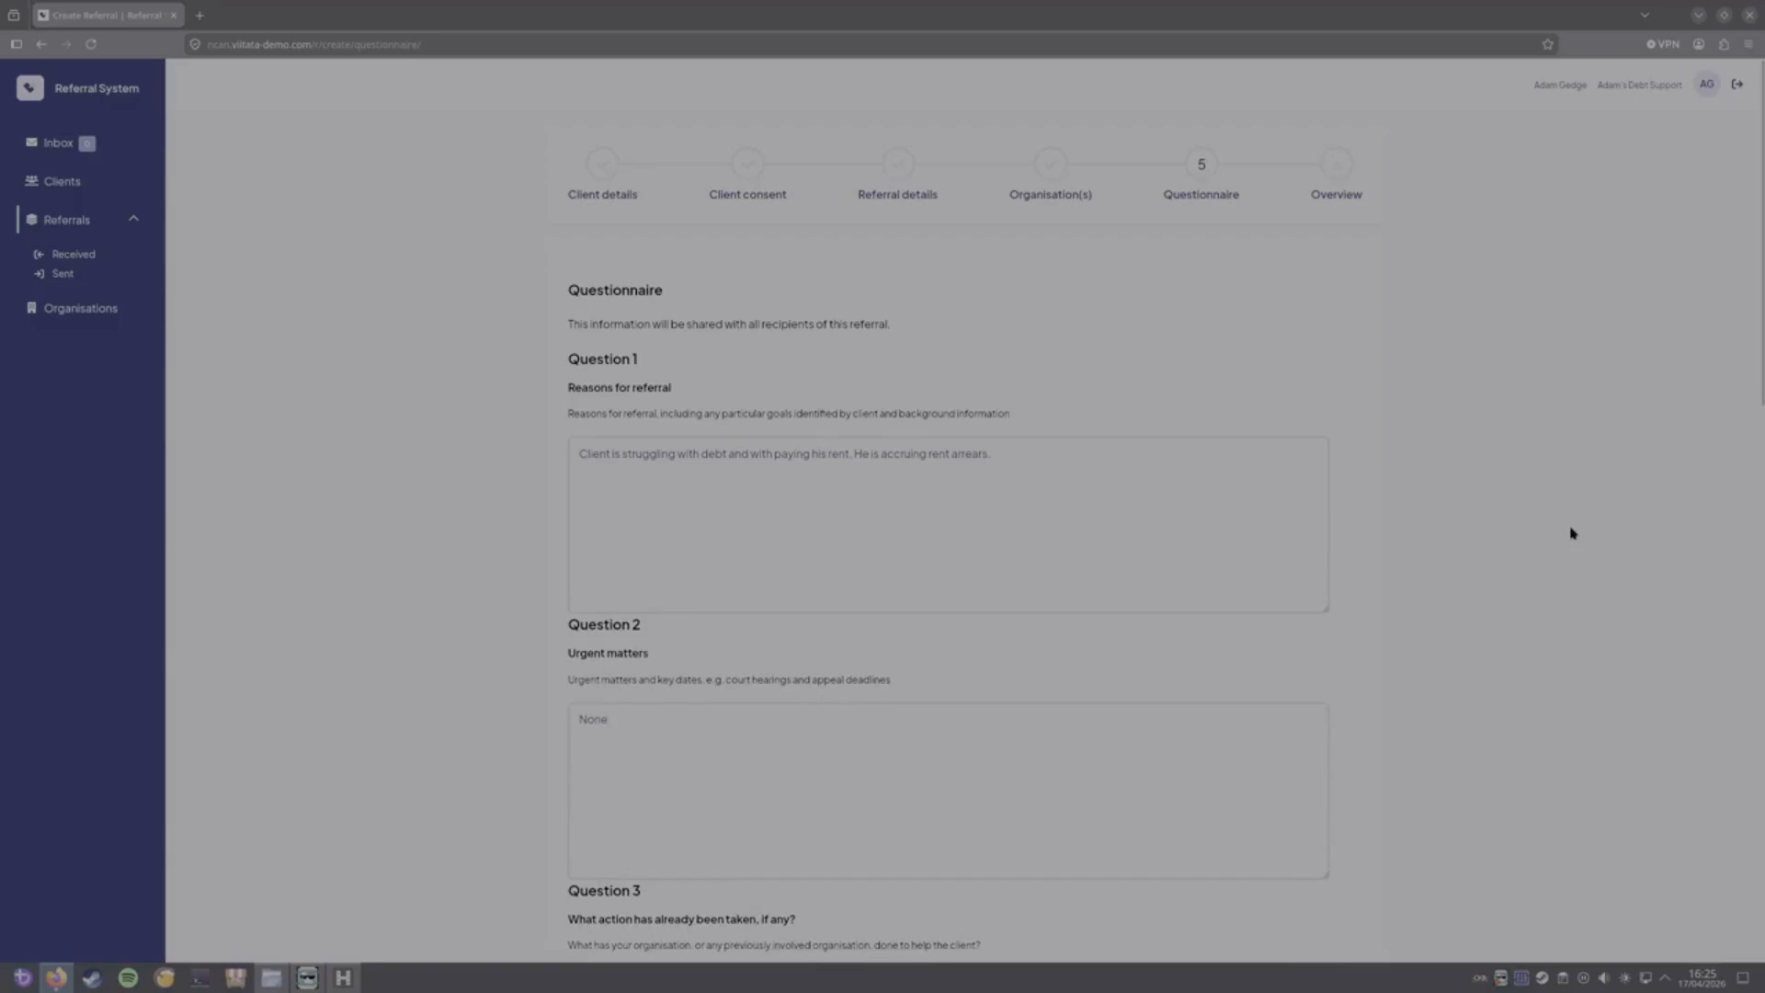
pyautogui.scroll(-5, 713, 729)
pyautogui.scroll(-8, 776, 894)
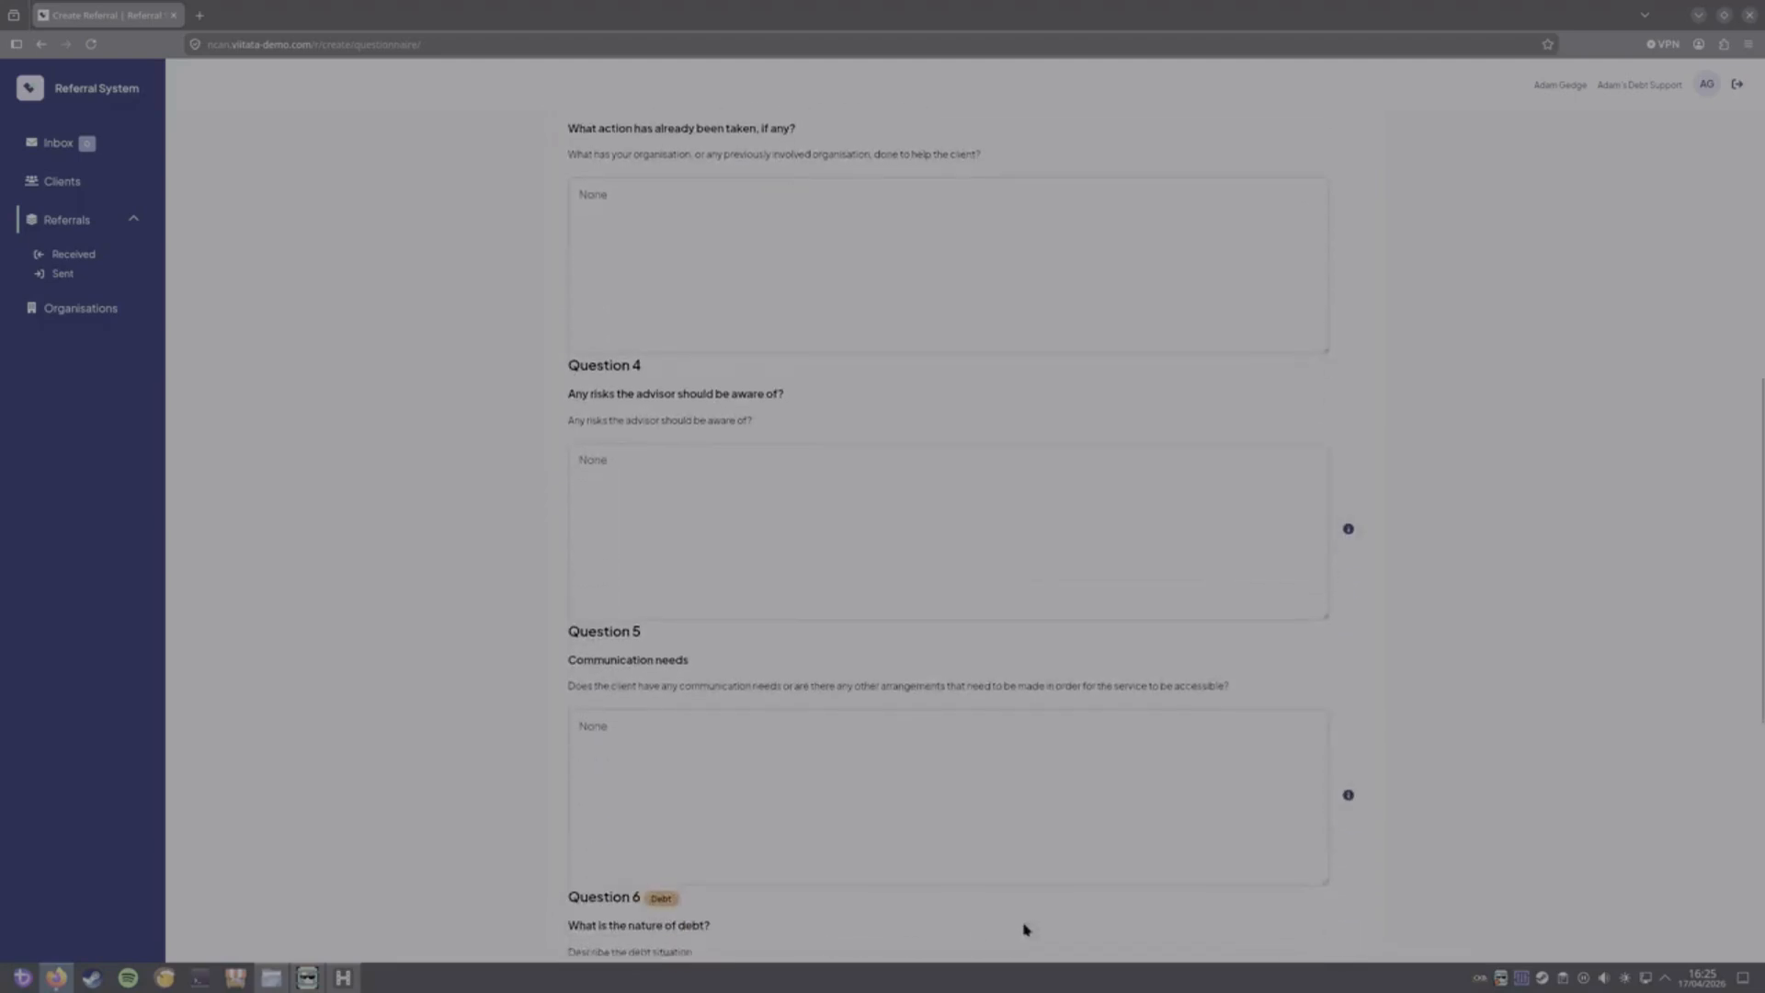
pyautogui.scroll(13, 1047, 883)
pyautogui.scroll(1, 1067, 836)
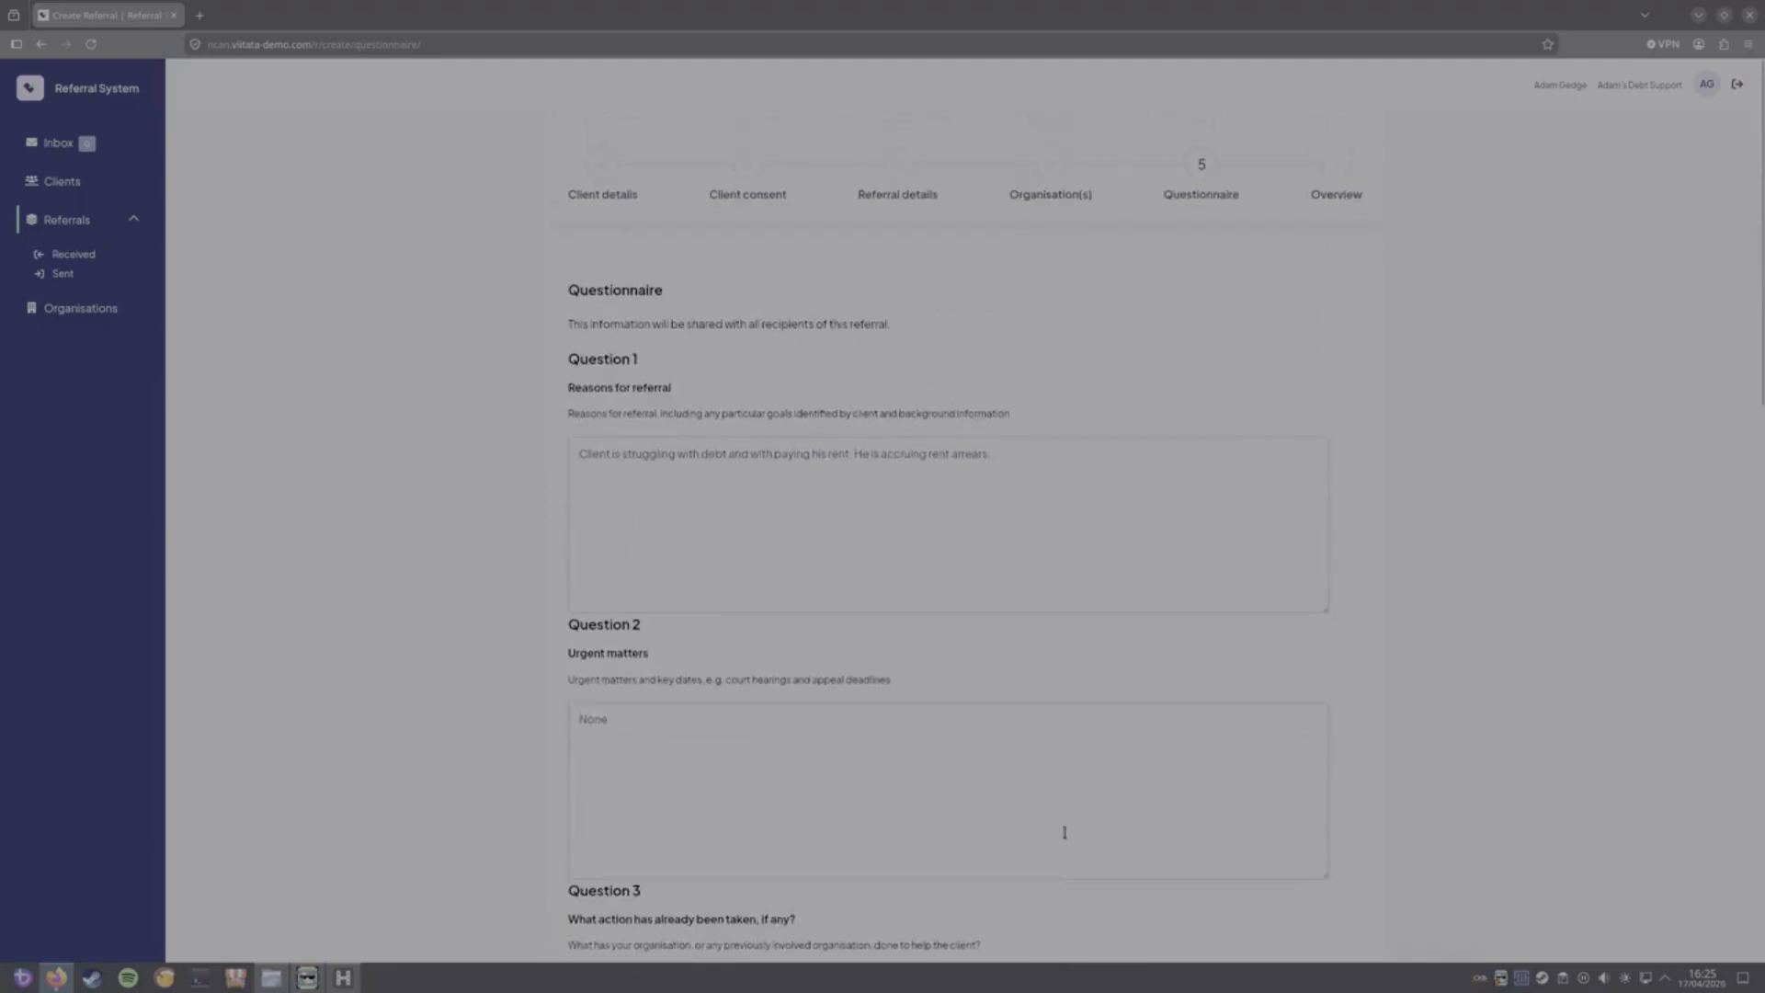
pyautogui.scroll(-1, 1192, 588)
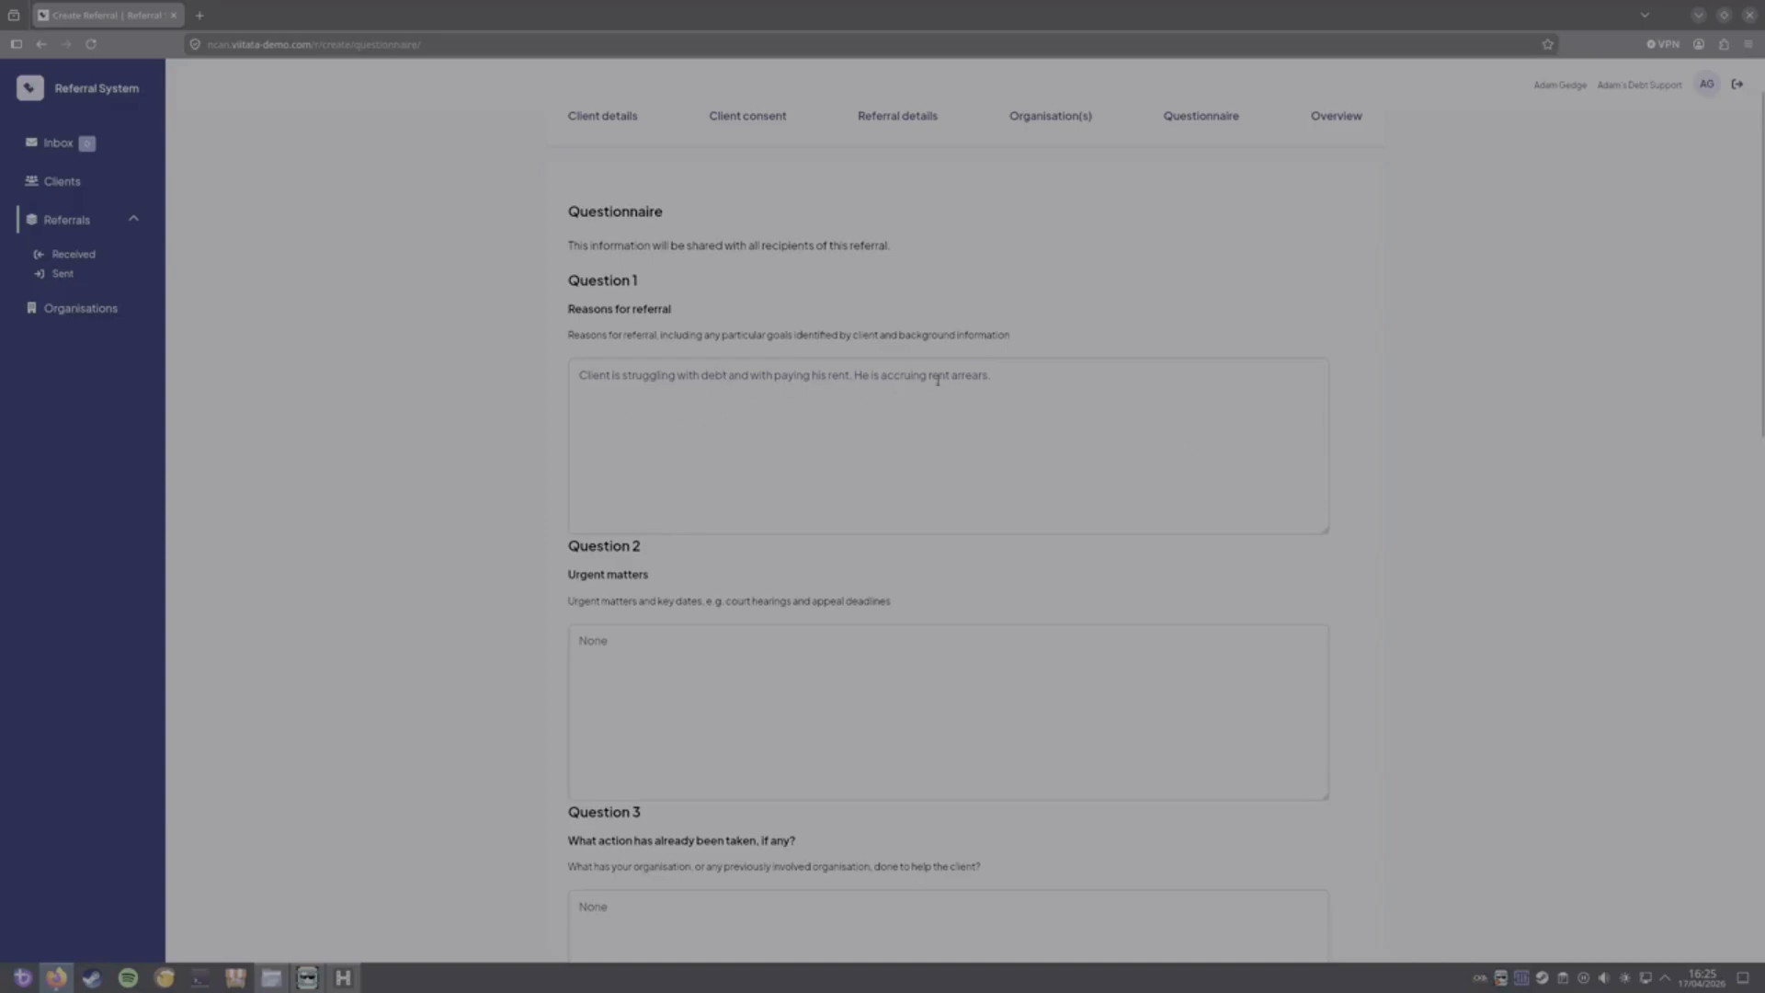
pyautogui.scroll(-3, 1009, 415)
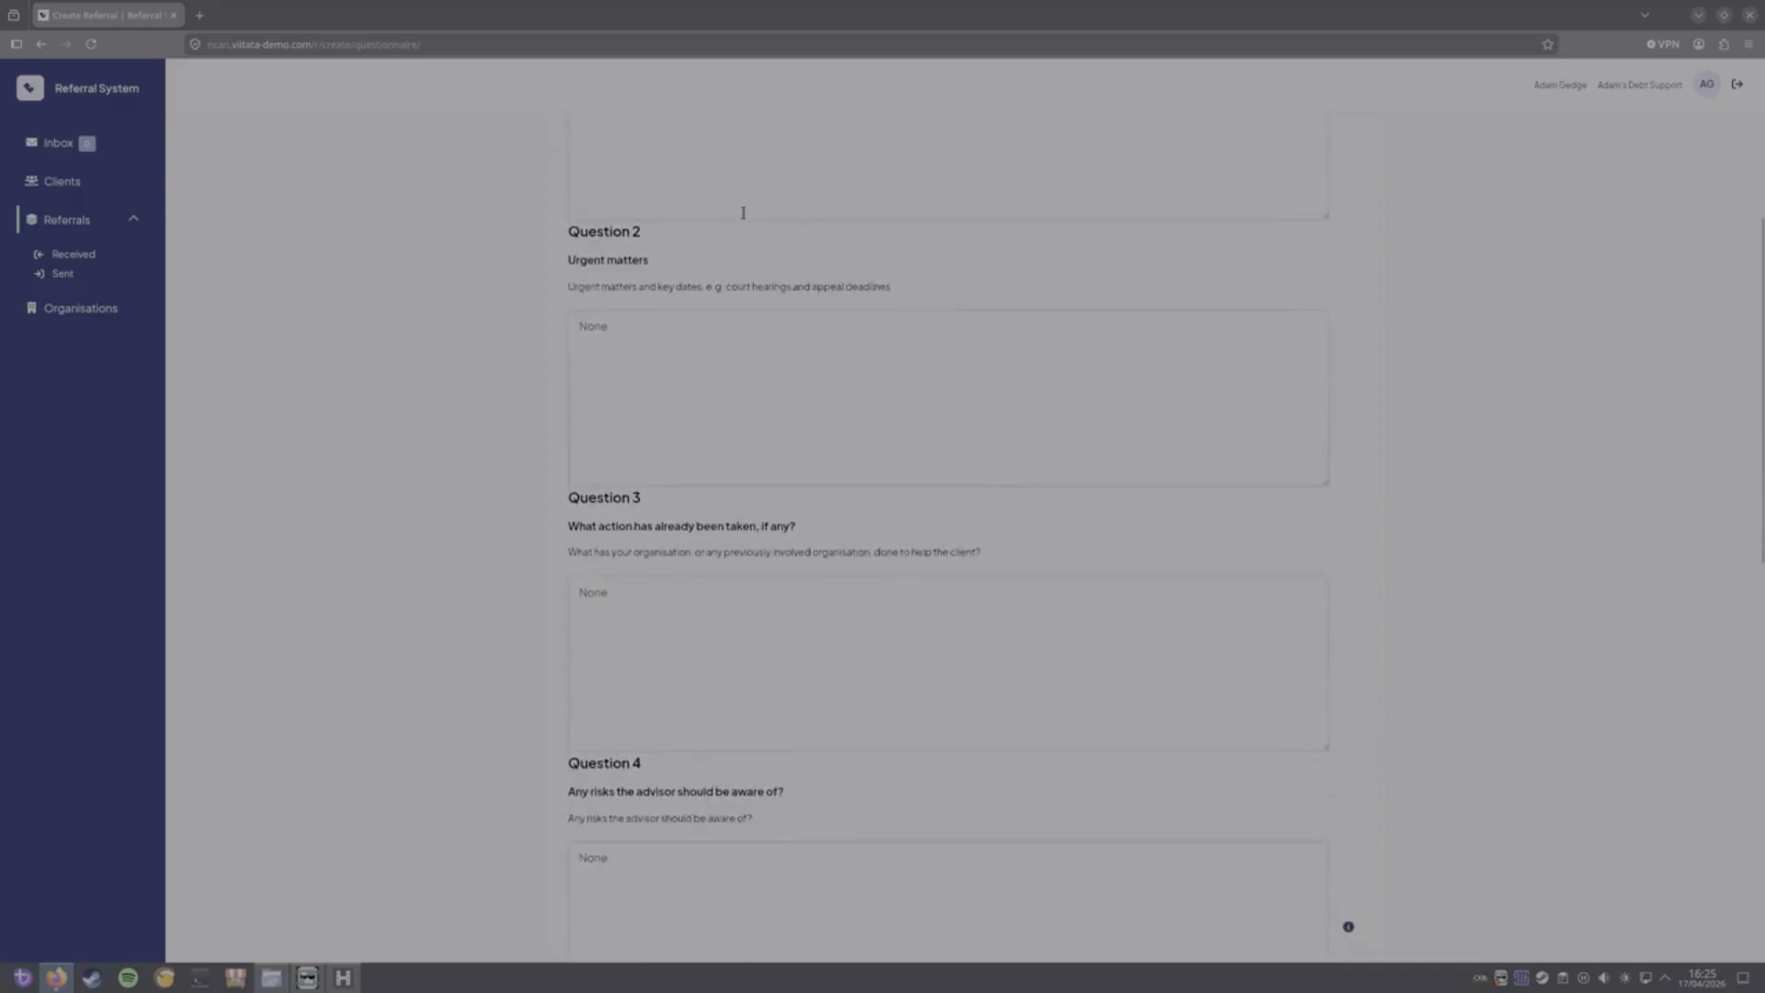
pyautogui.scroll(-5, 598, 289)
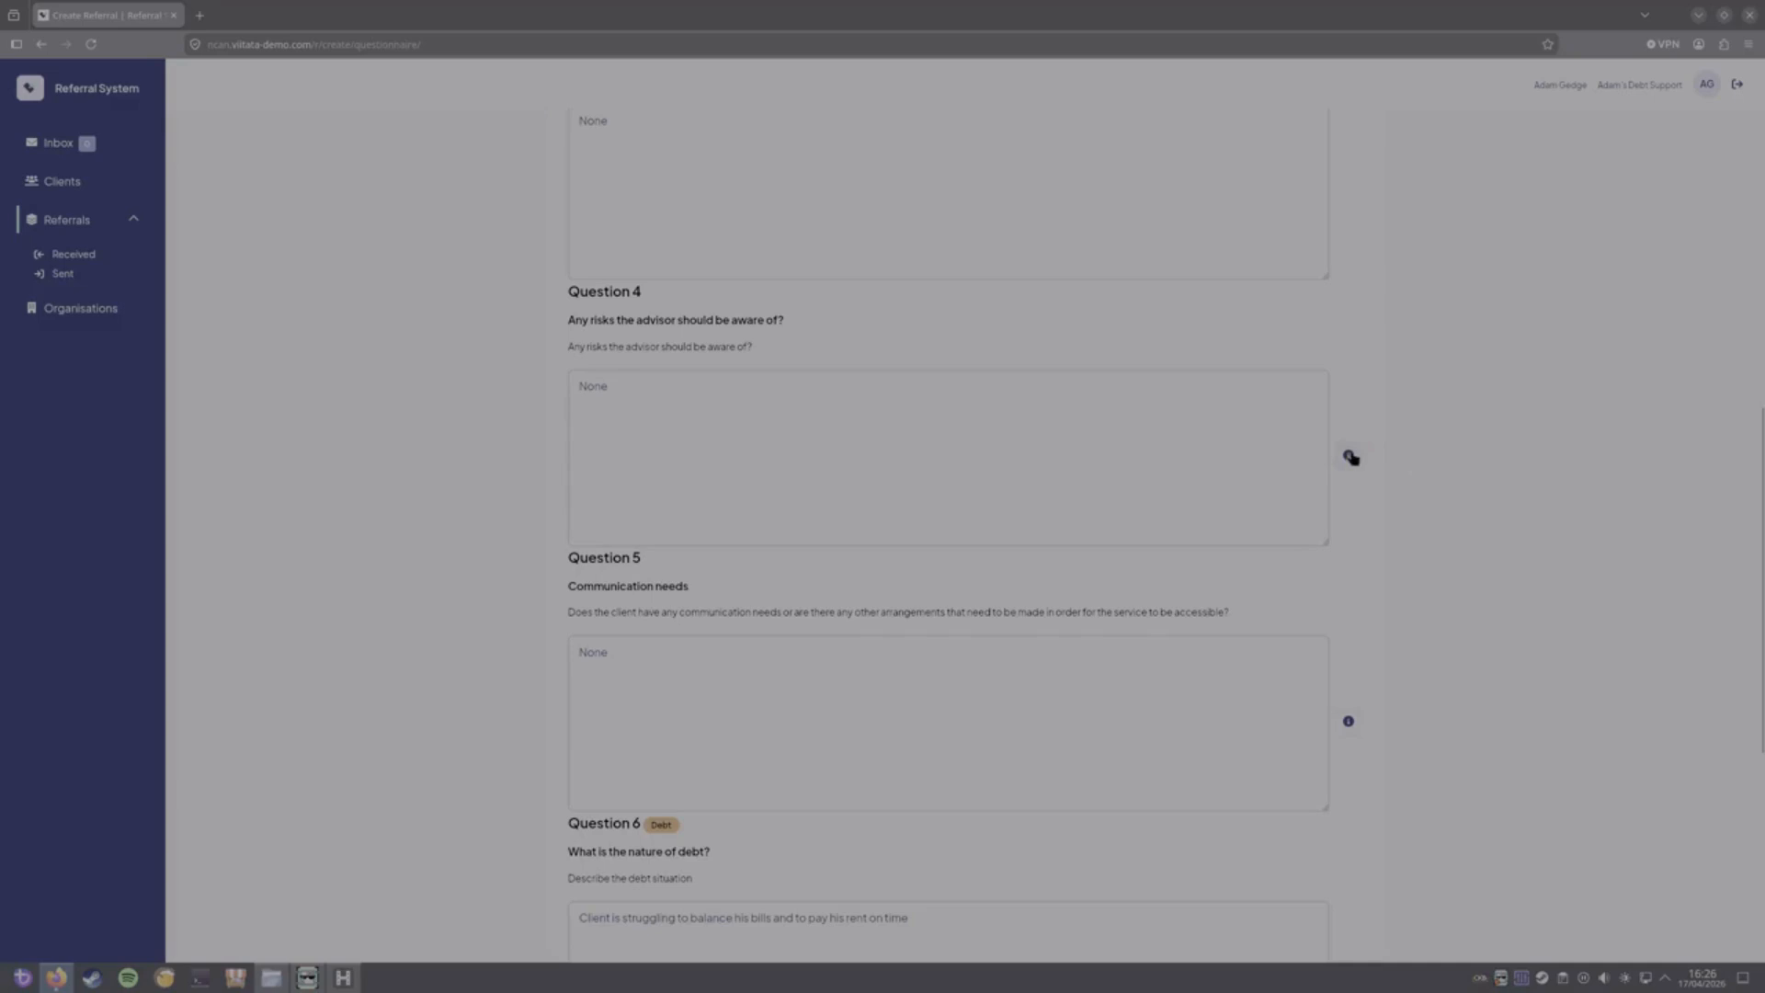
pyautogui.moveTo(1348, 456)
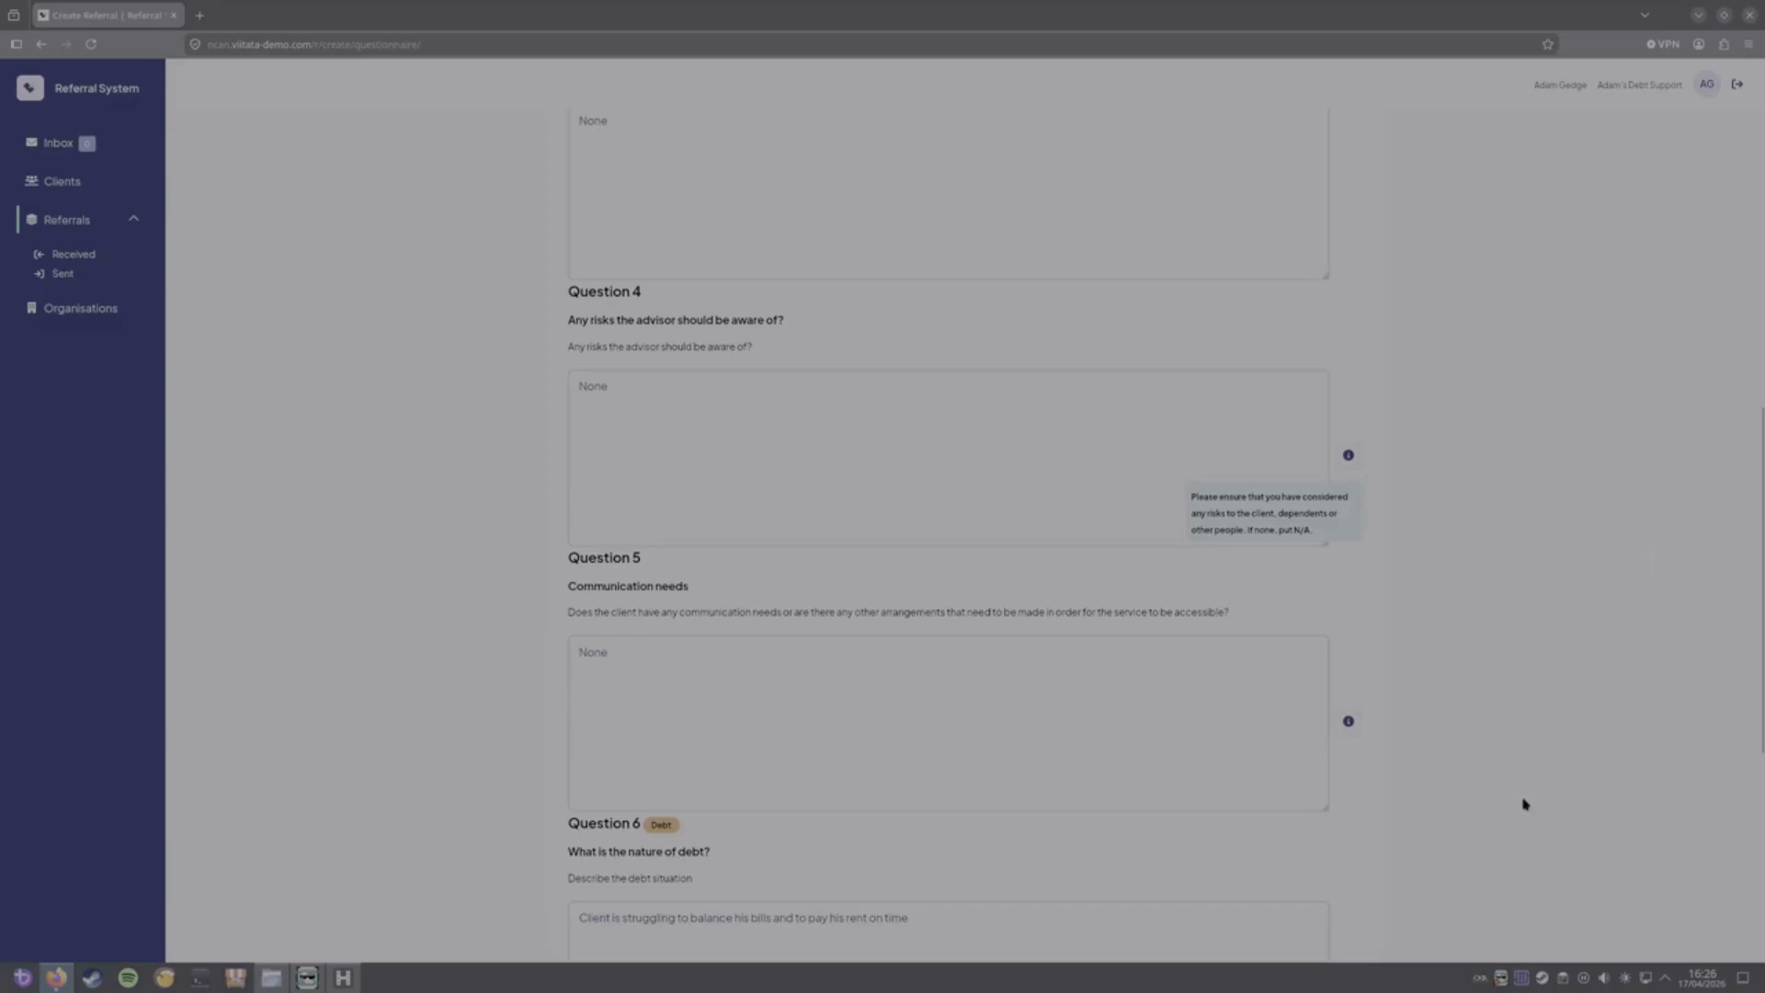
pyautogui.scroll(-3, 1525, 799)
pyautogui.scroll(-2, 1494, 432)
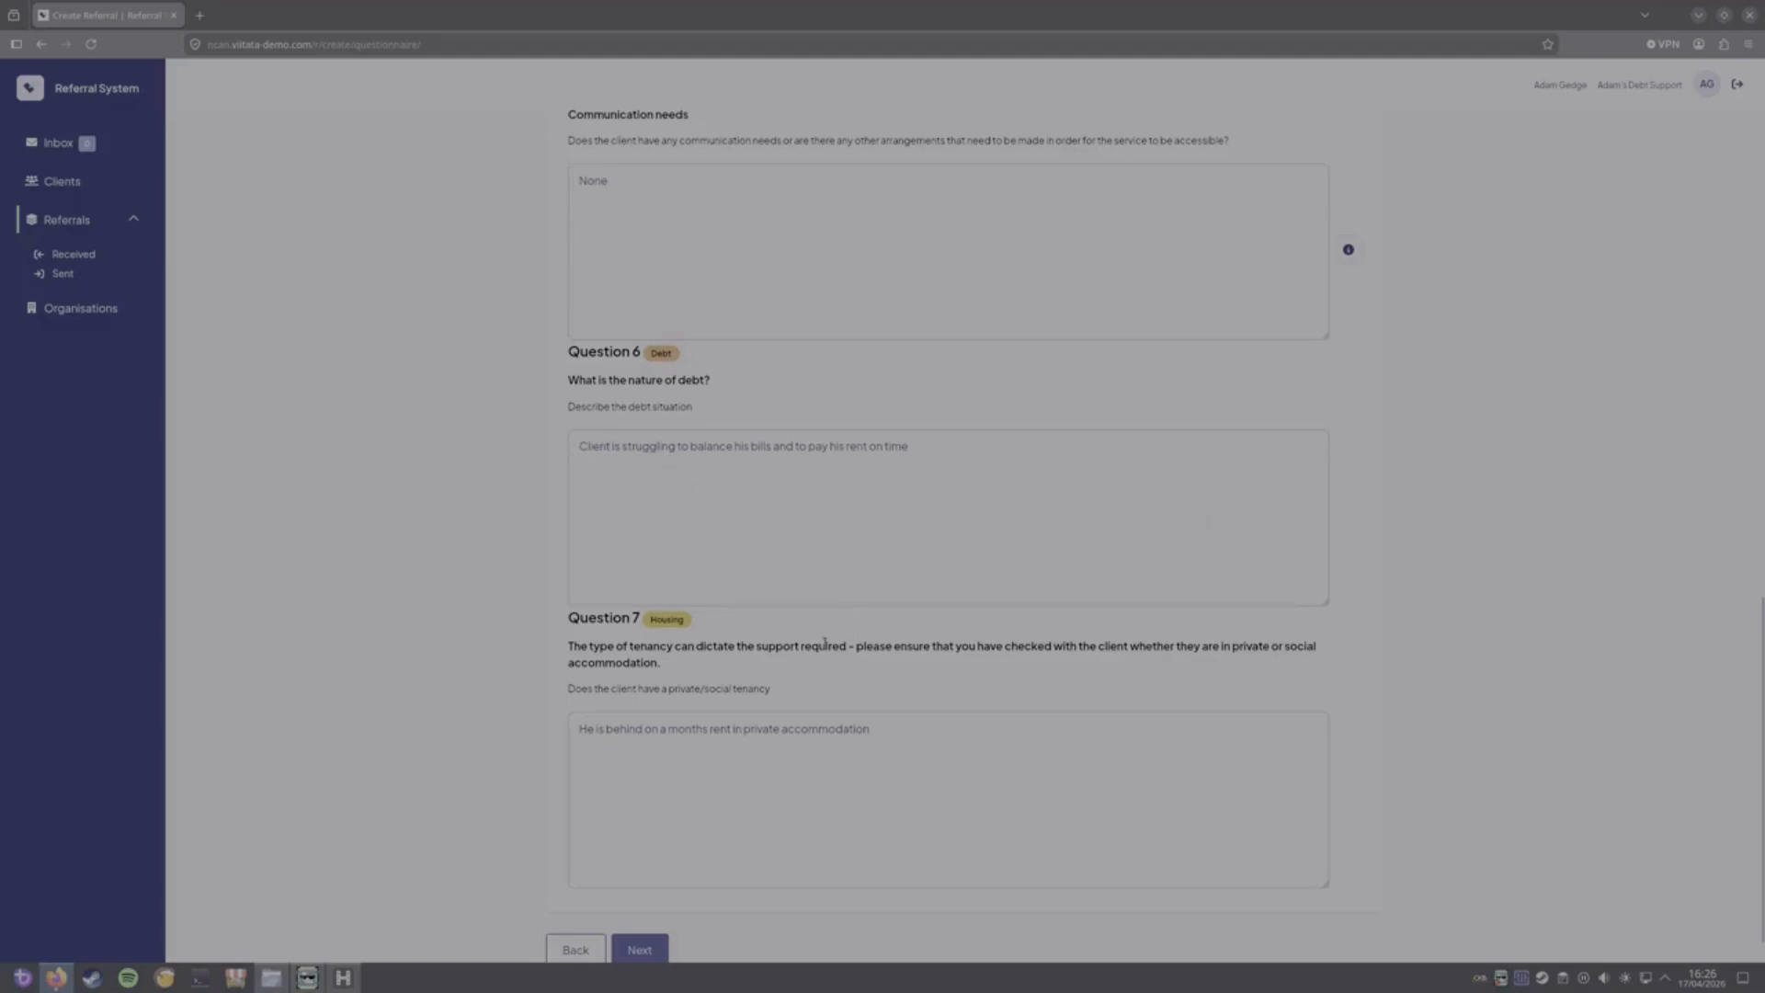
pyautogui.scroll(-1, 677, 629)
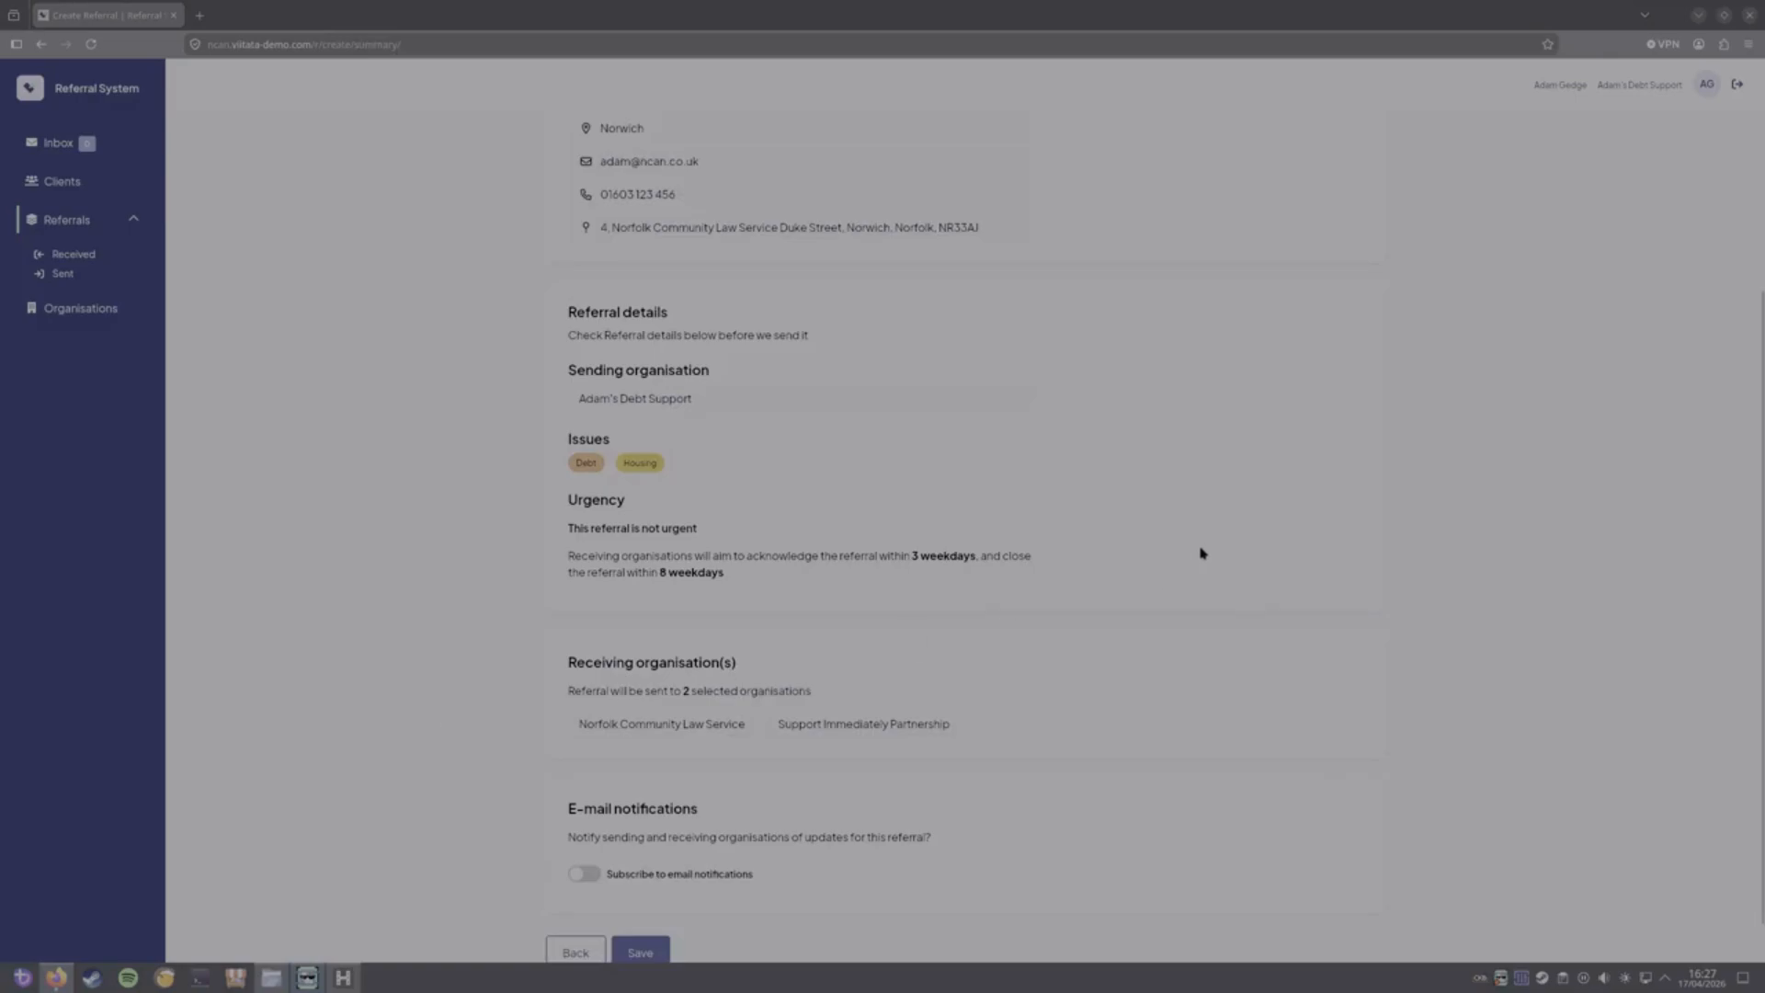
# - Check the referral summary, subscribe to email notifications and save the referral
pyautogui.scroll(3, 1201, 553)
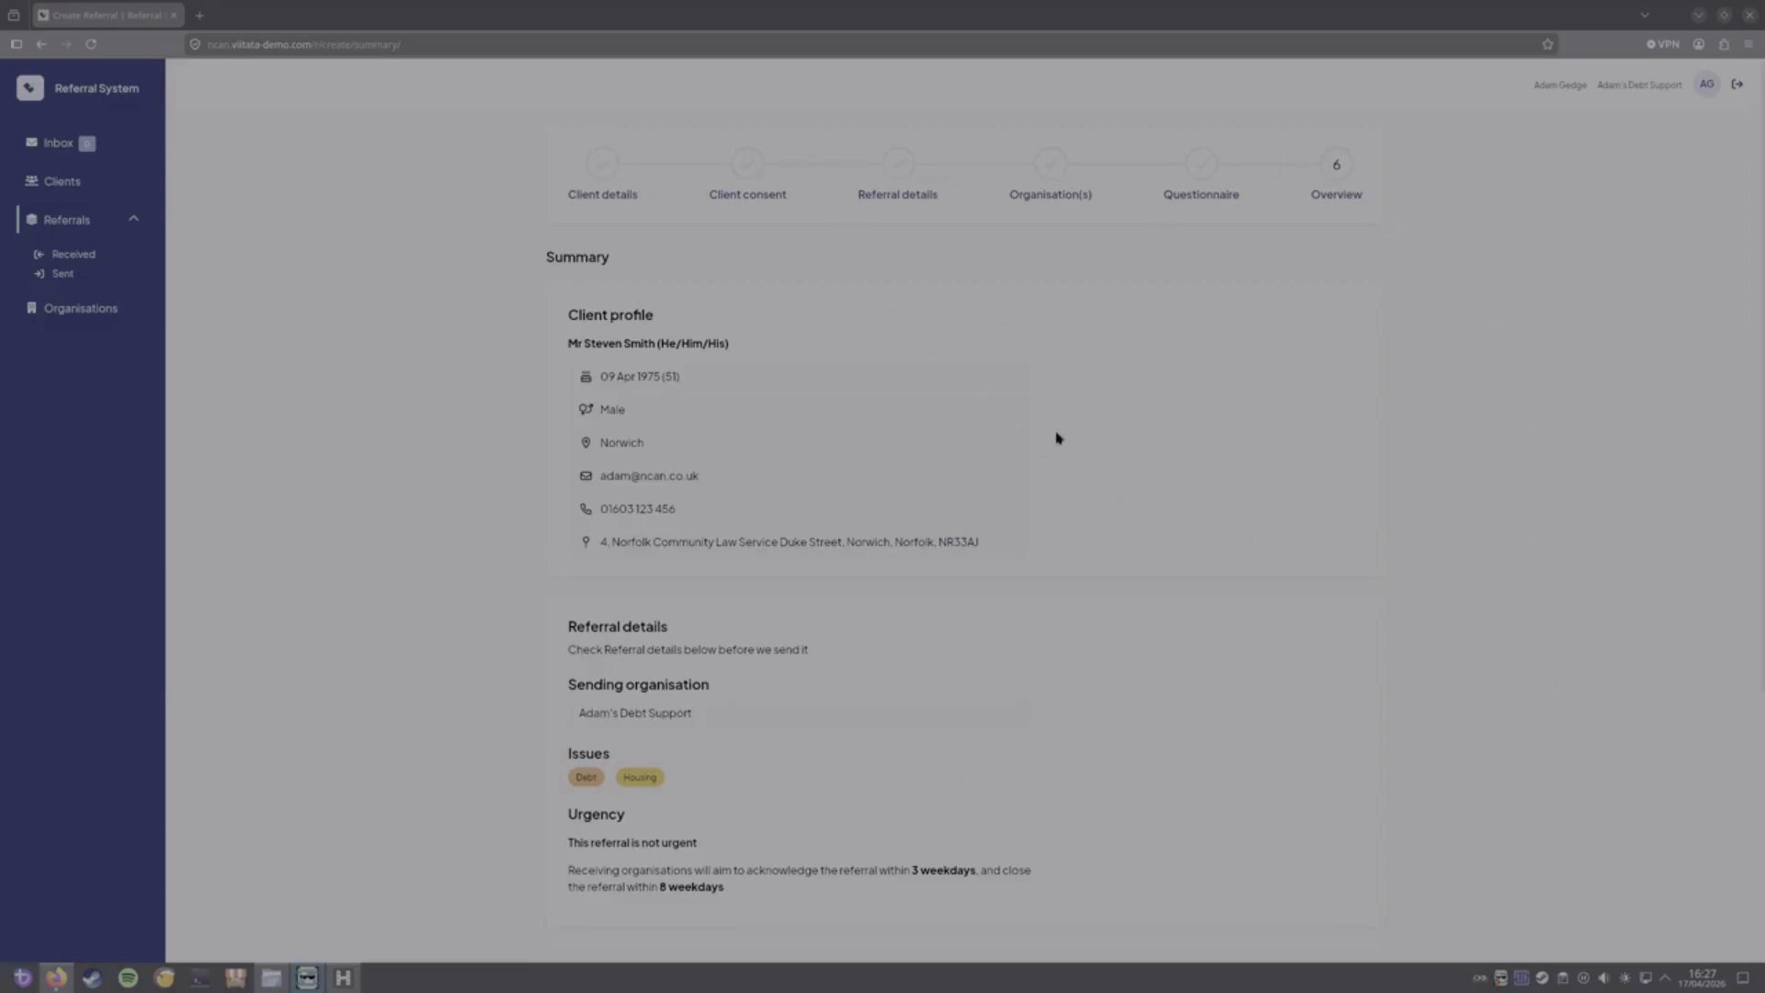
pyautogui.scroll(-2, 901, 597)
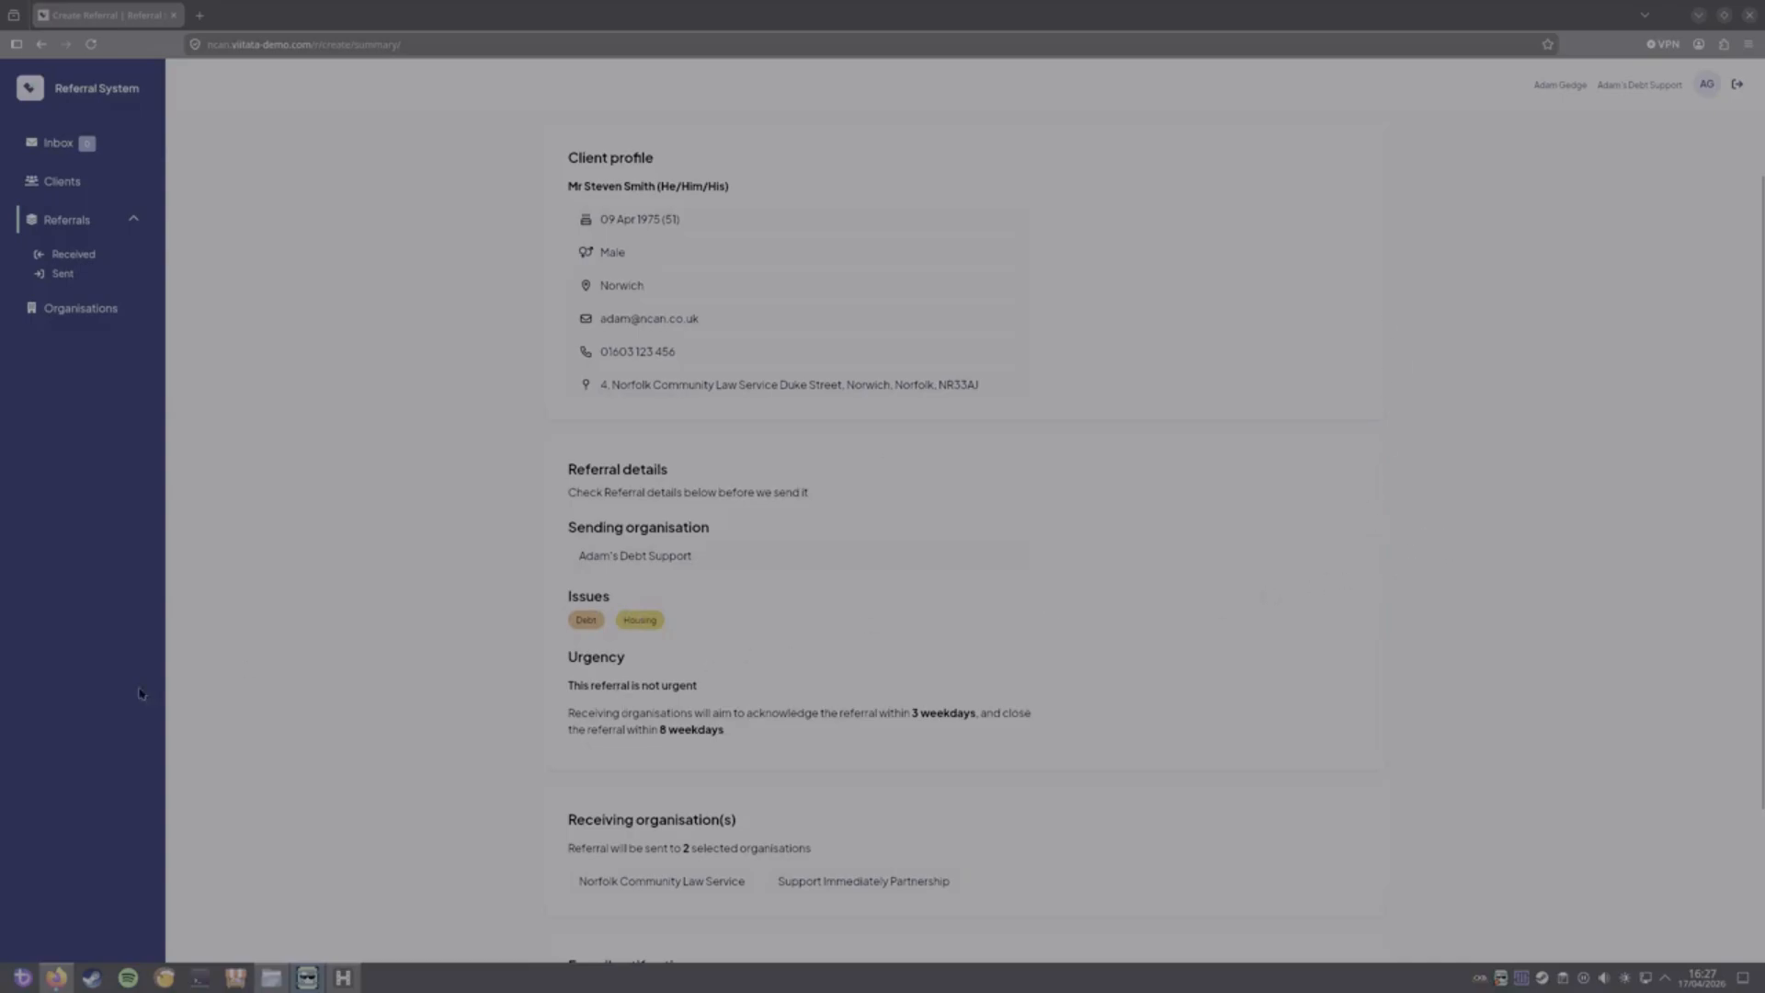
pyautogui.scroll(-3, 421, 665)
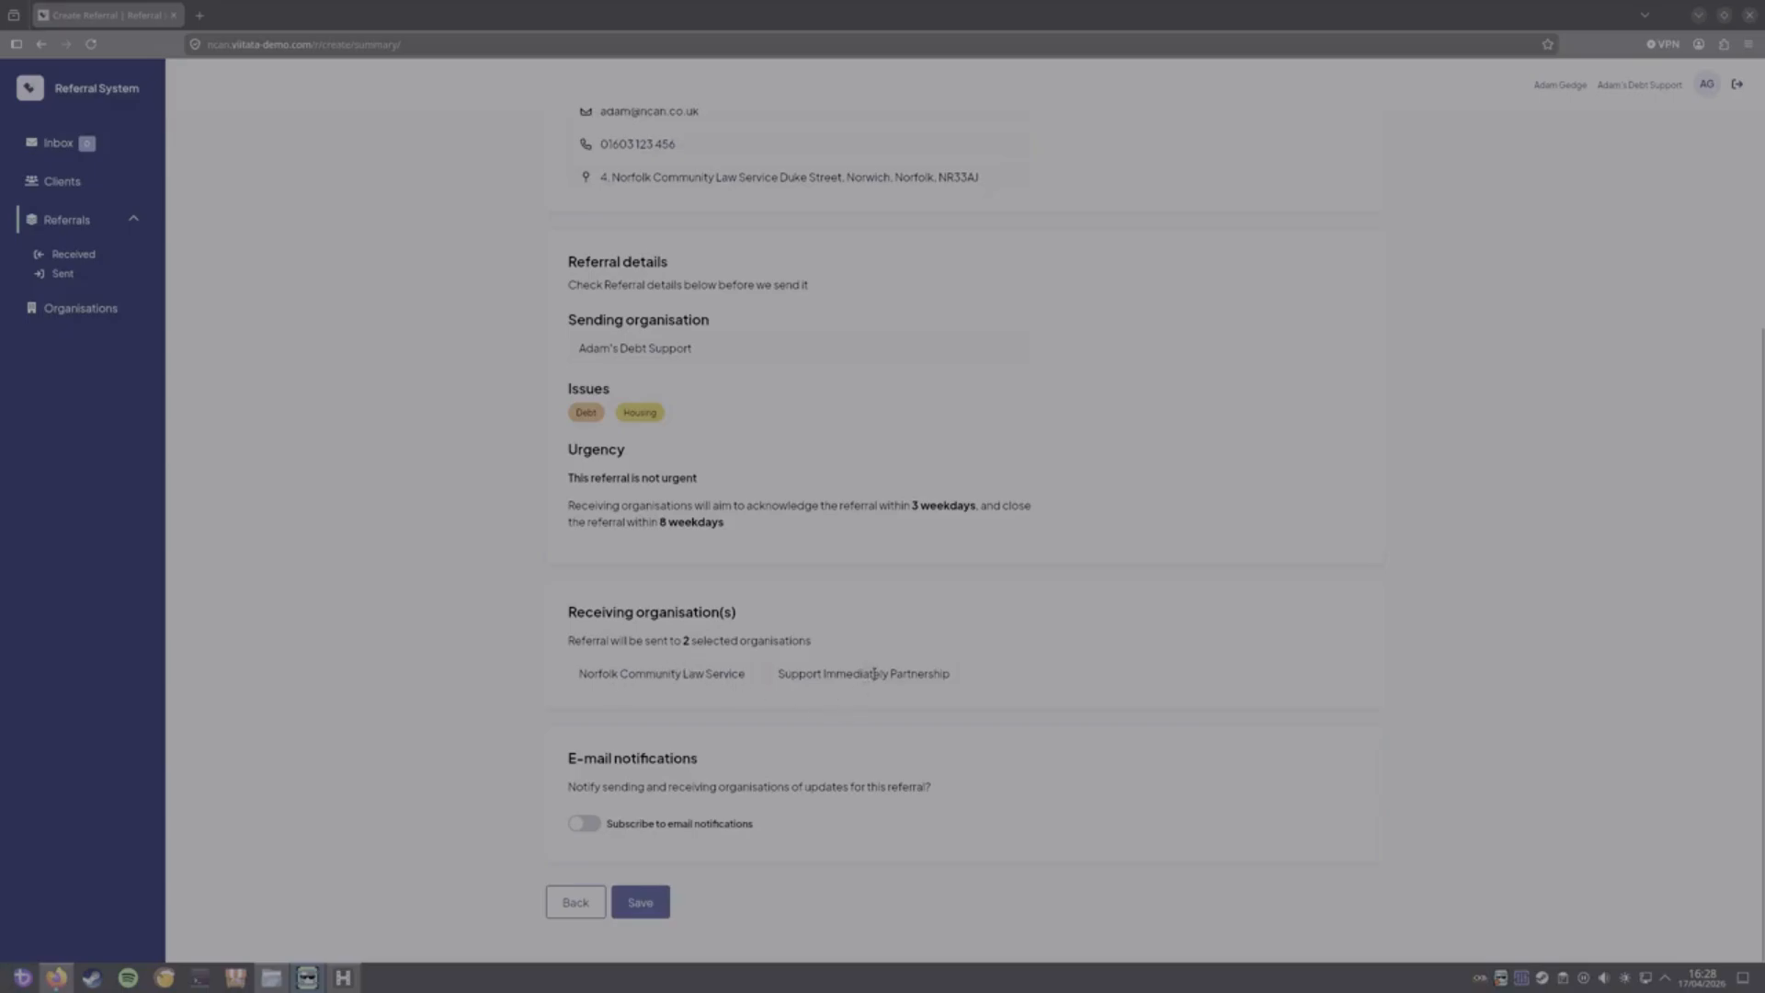
pyautogui.click(584, 823)
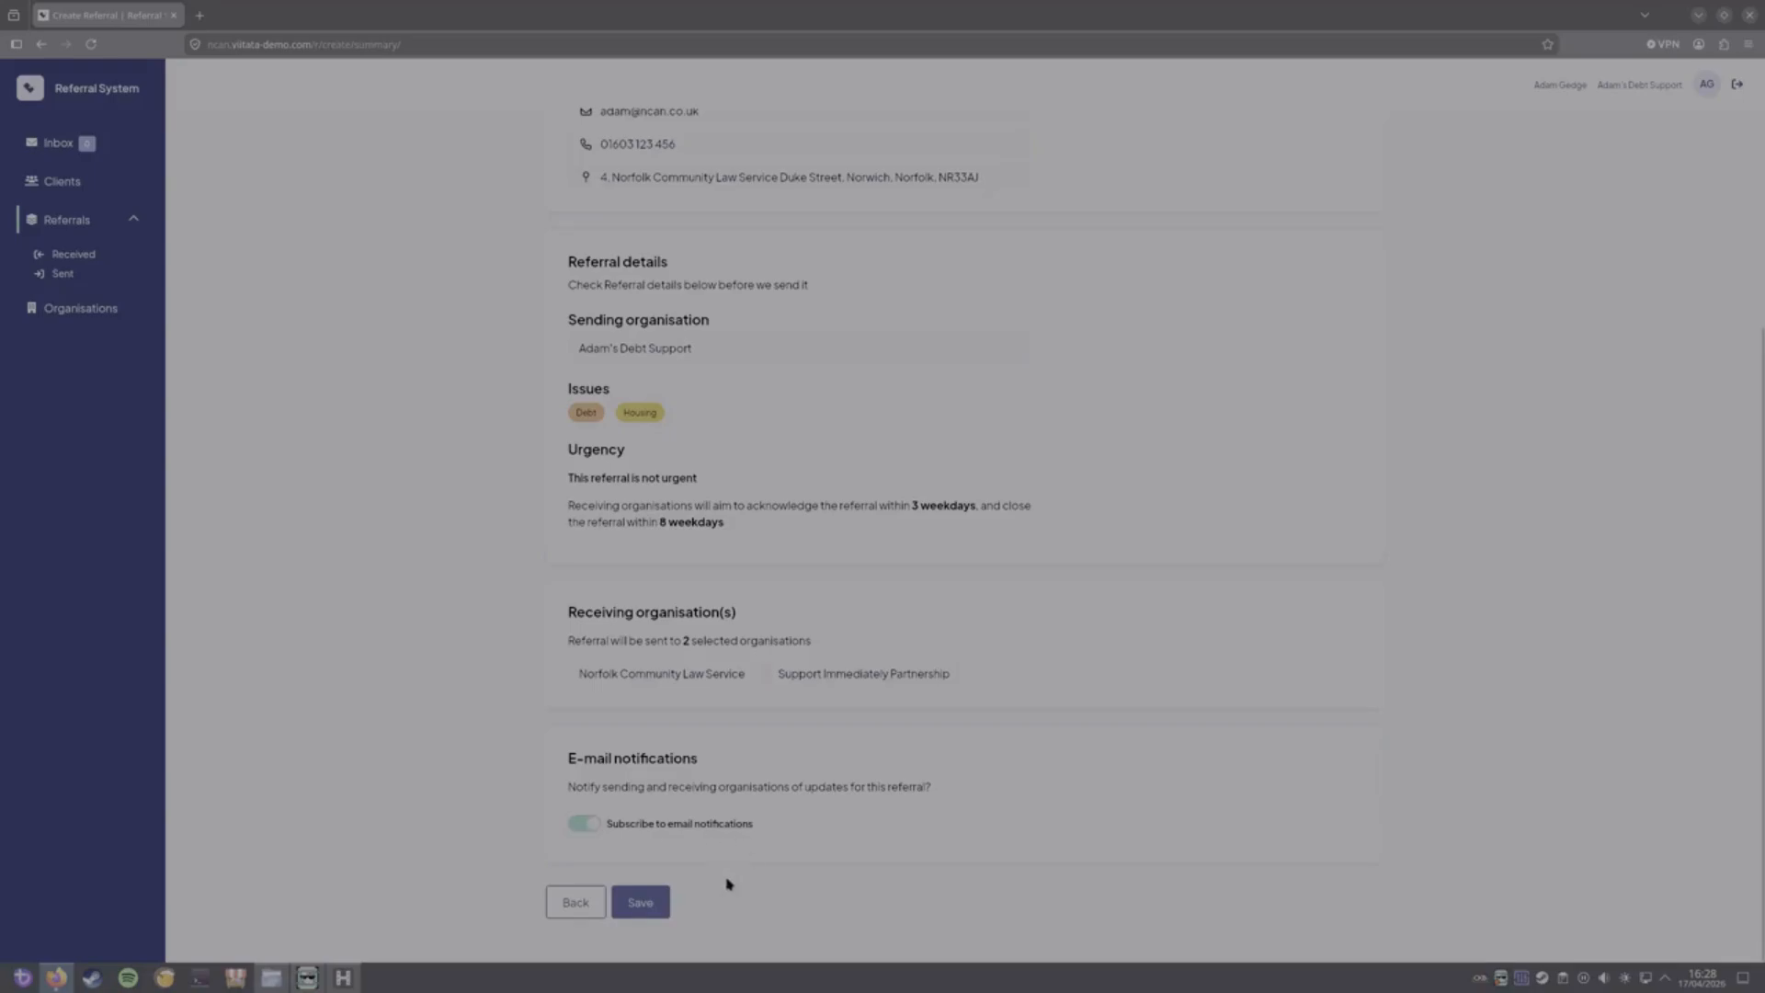
pyautogui.click(660, 899)
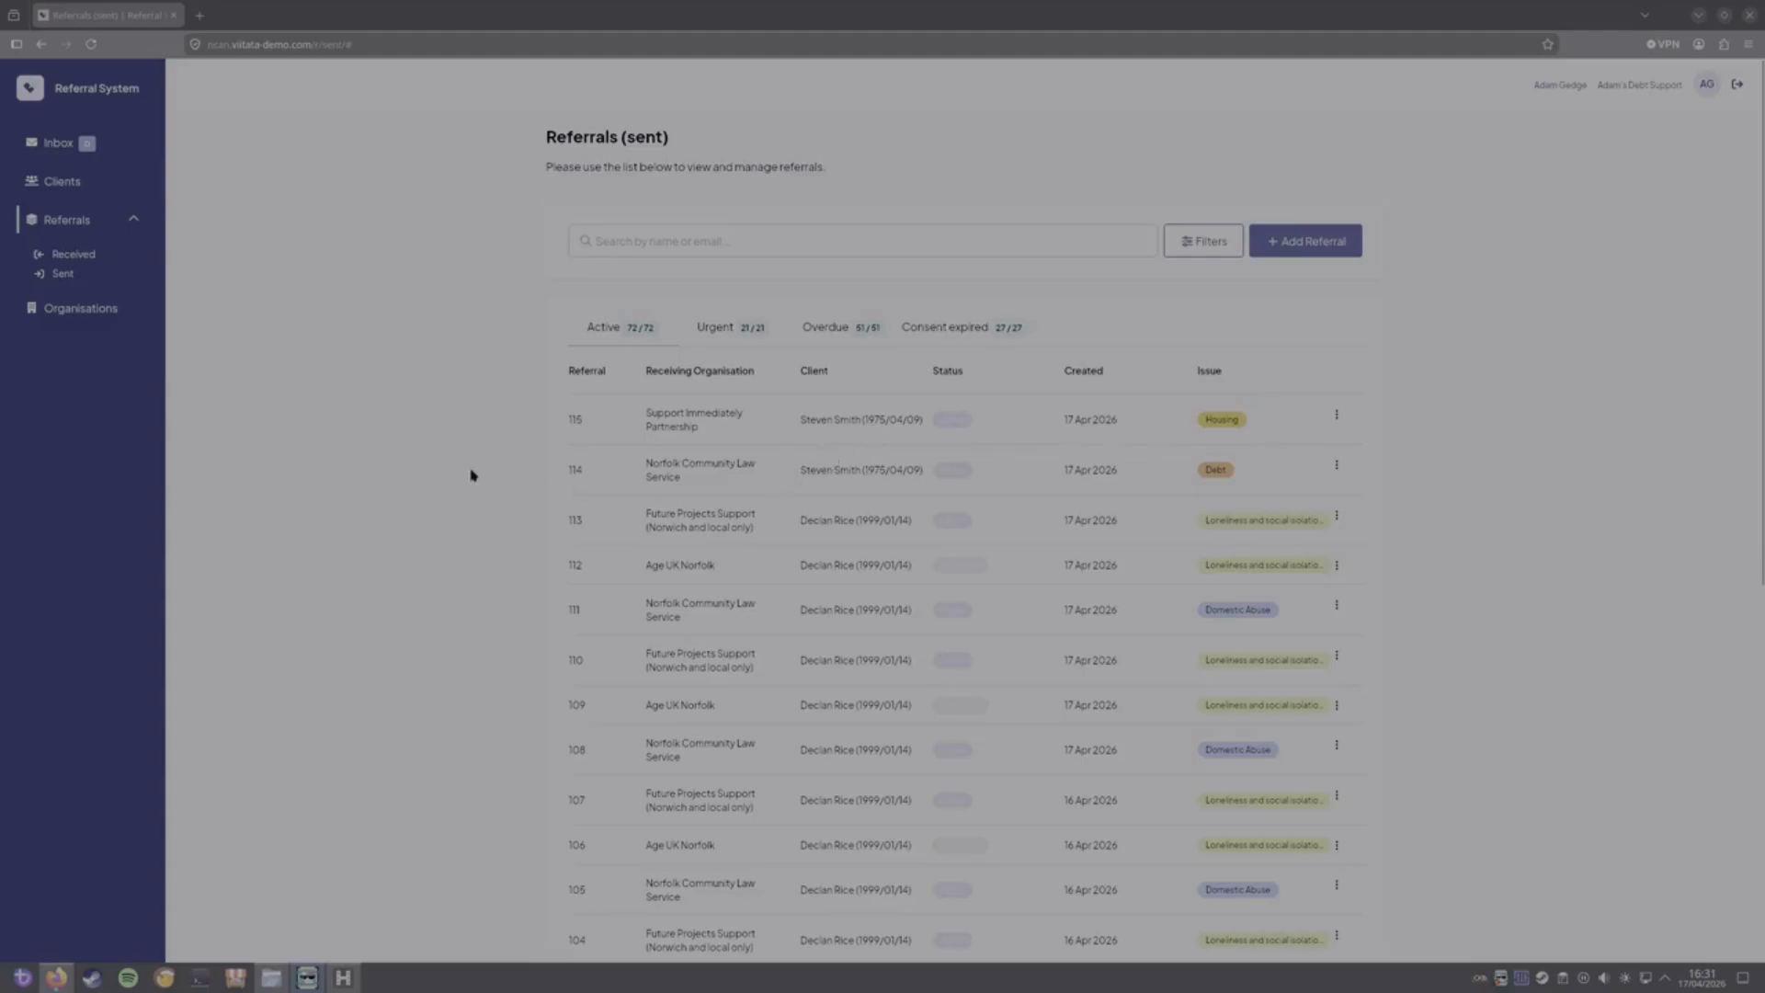
# - Clone the new client's Debt referral to Norfolk Community Law Service, assign it to Norfolk and Waveney Community Support, and proceed to the questionnaire
pyautogui.click(1338, 468)
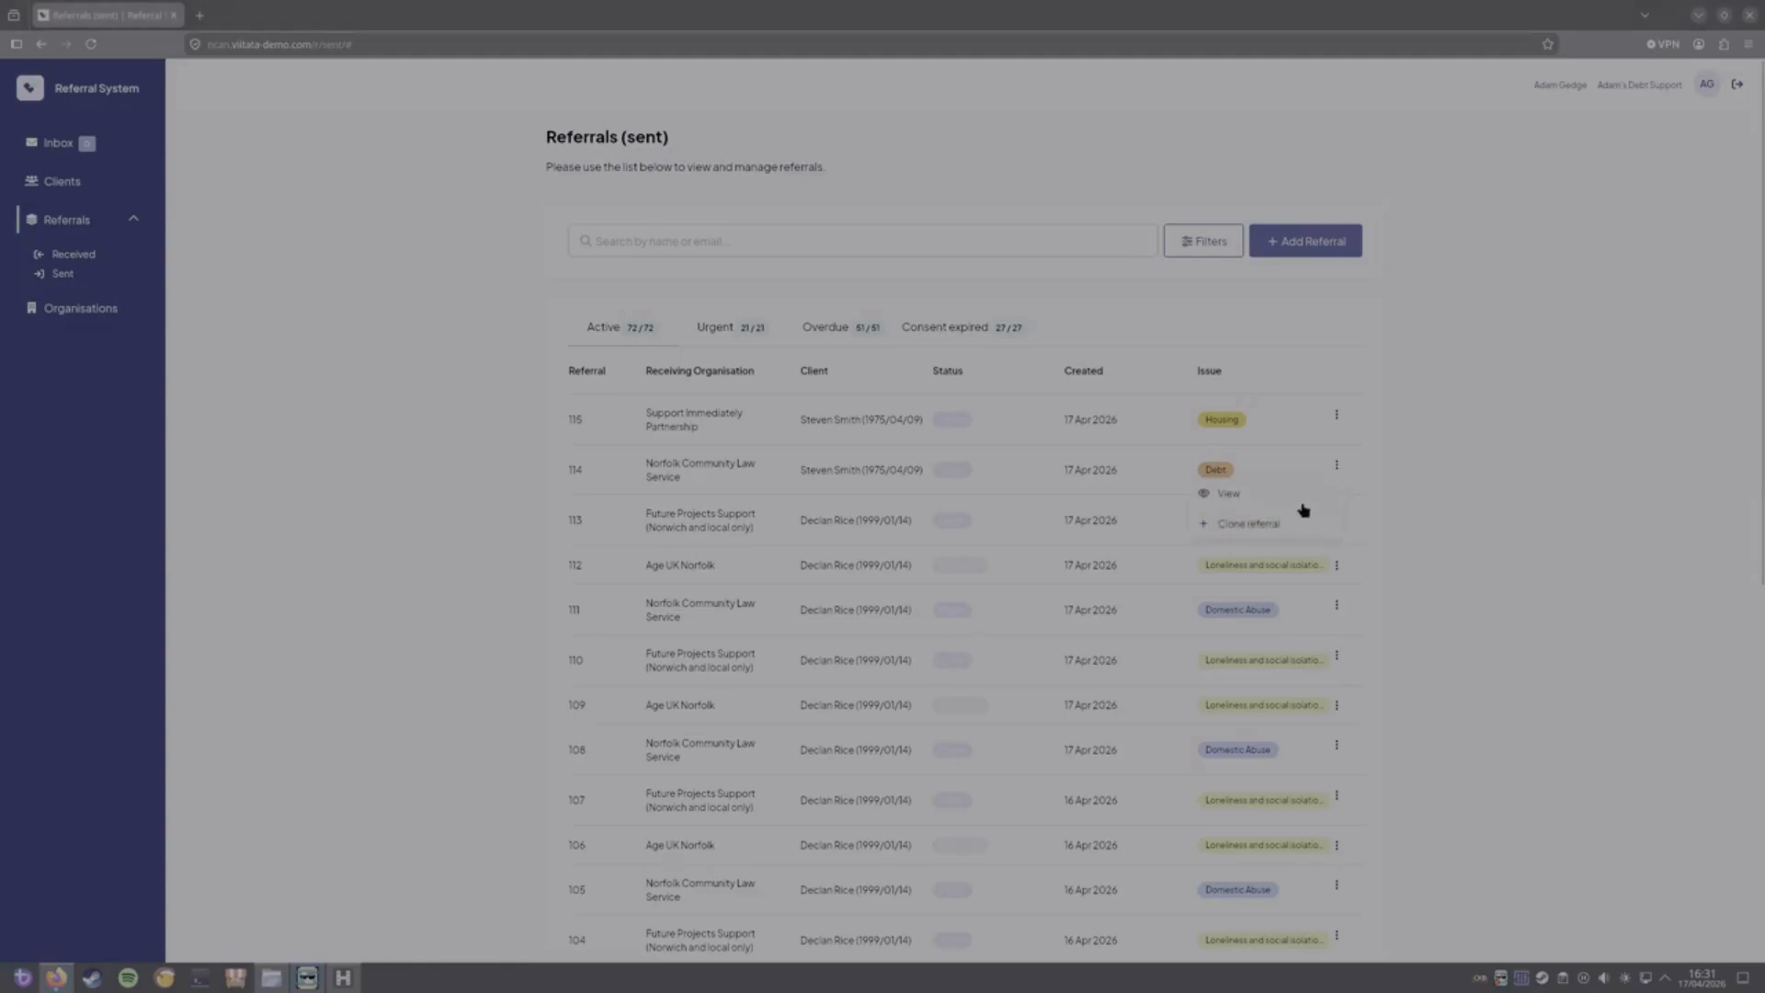
pyautogui.click(1249, 533)
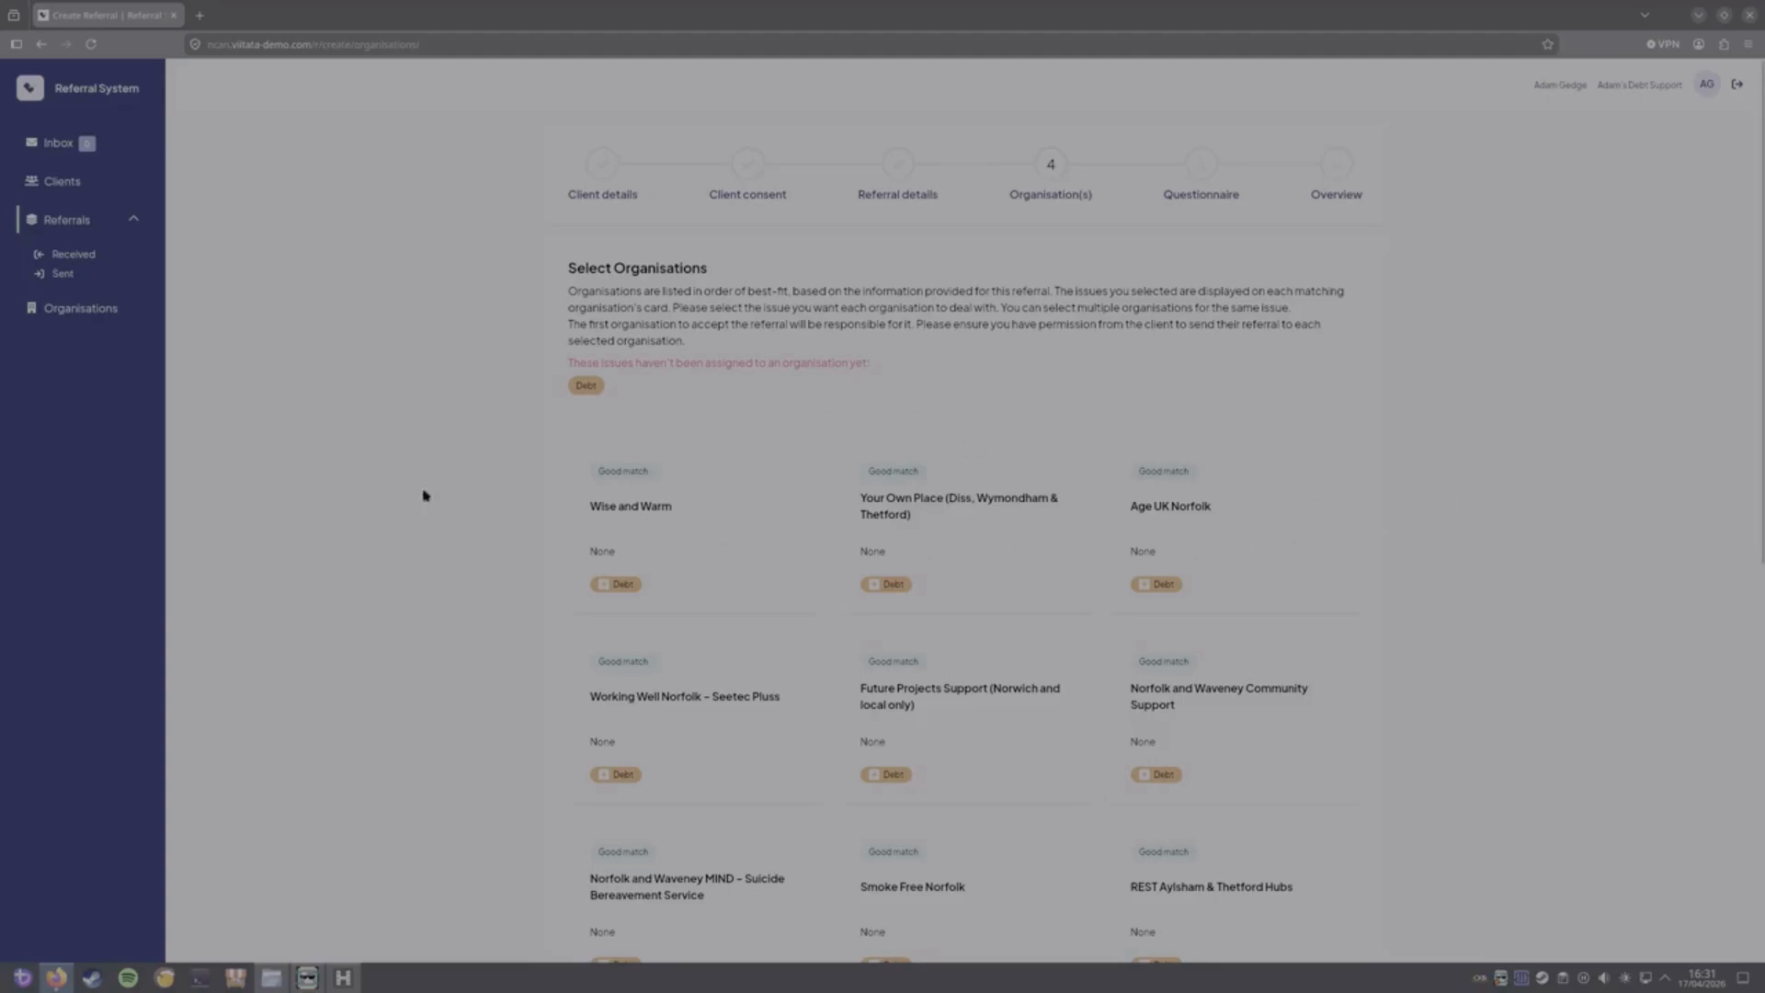
pyautogui.scroll(-1, 1471, 674)
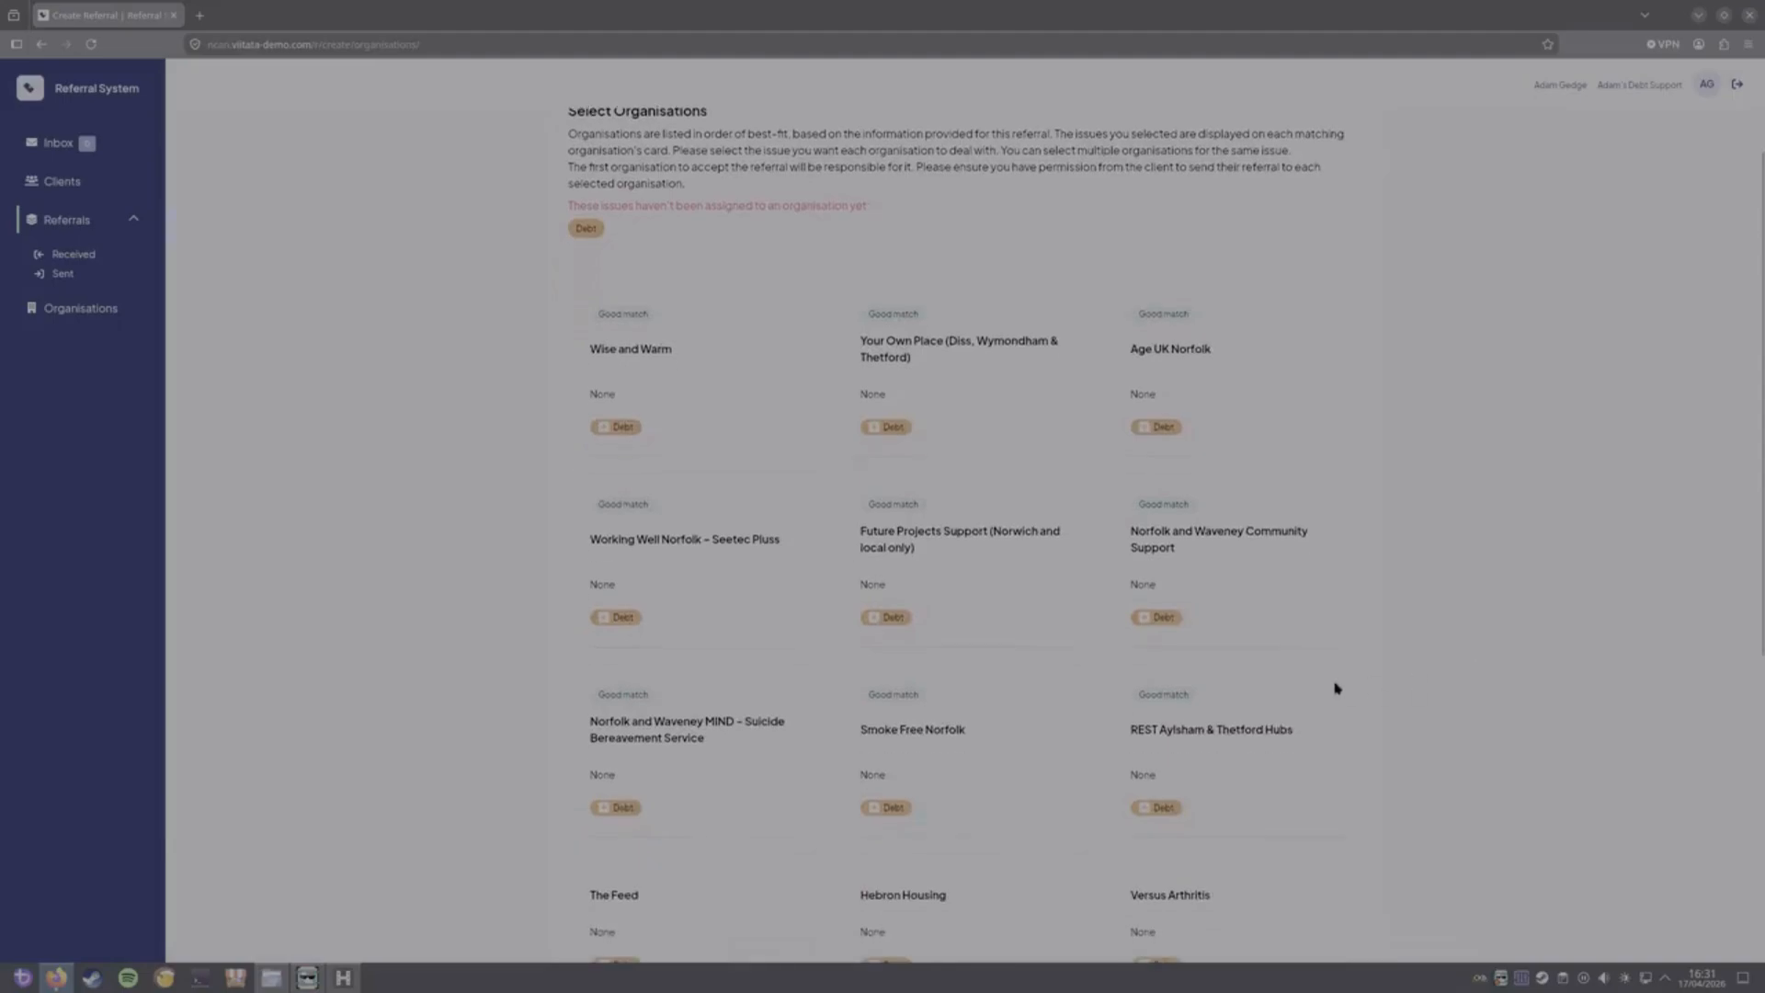
pyautogui.scroll(-2, 1335, 685)
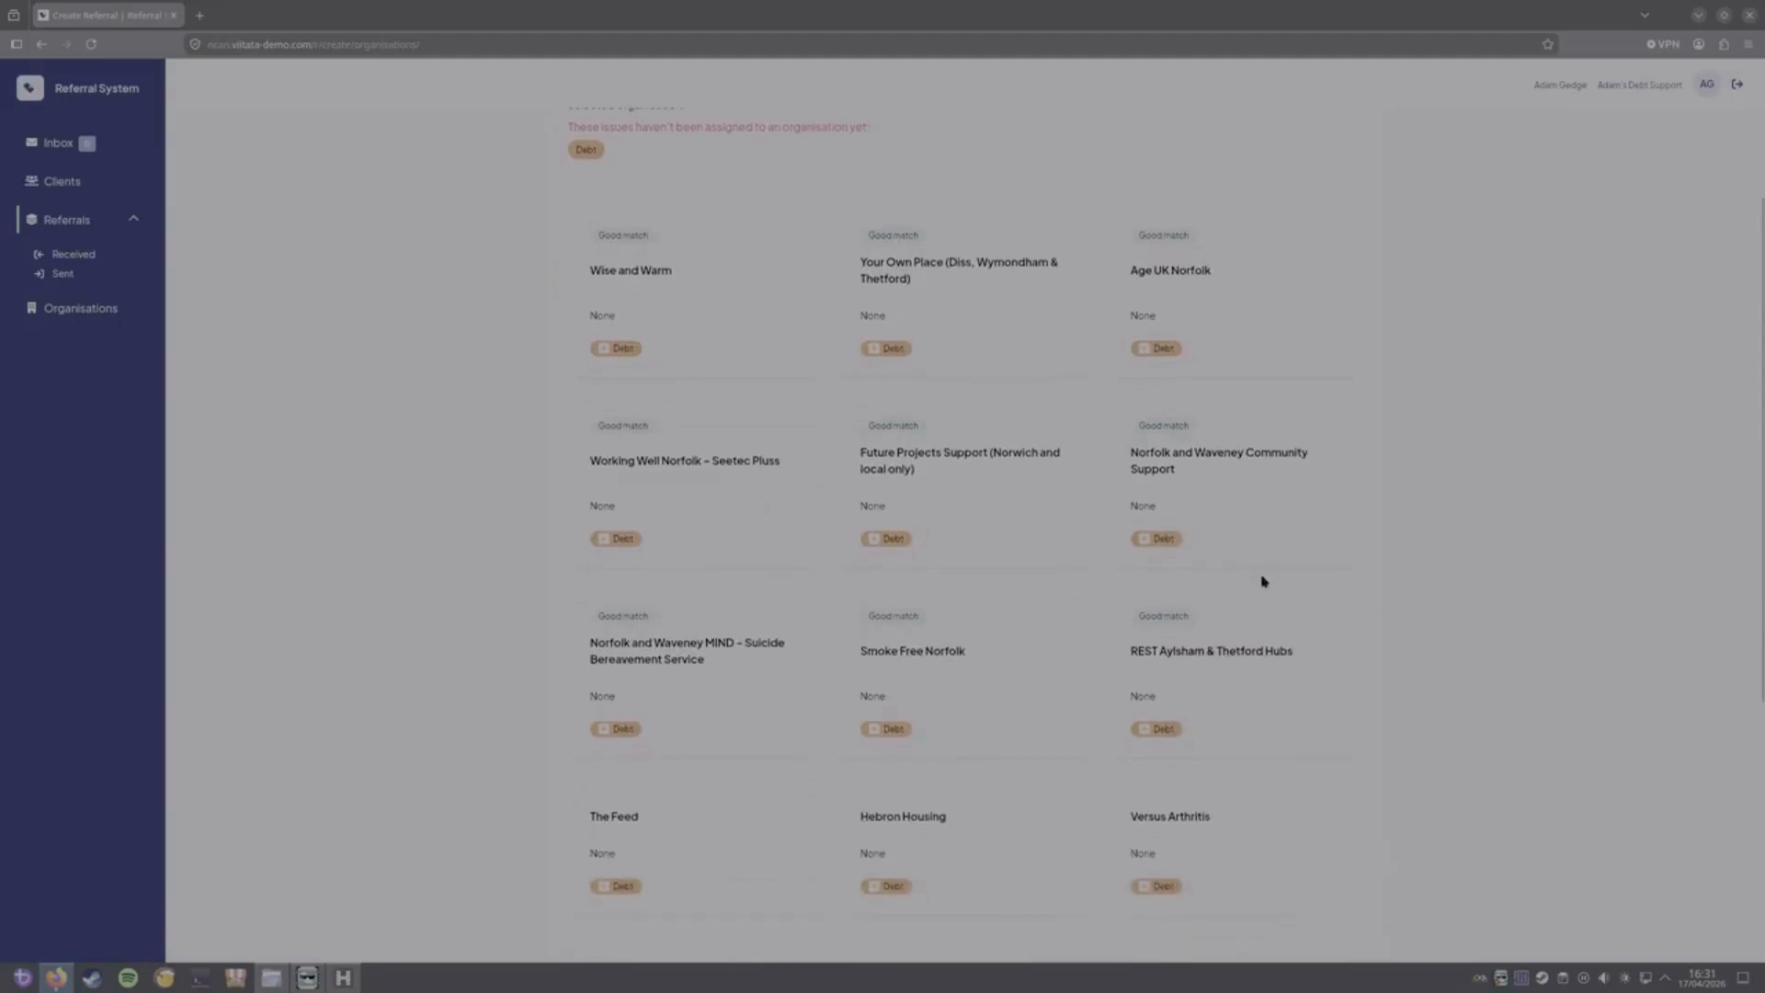
pyautogui.scroll(-1, 1260, 577)
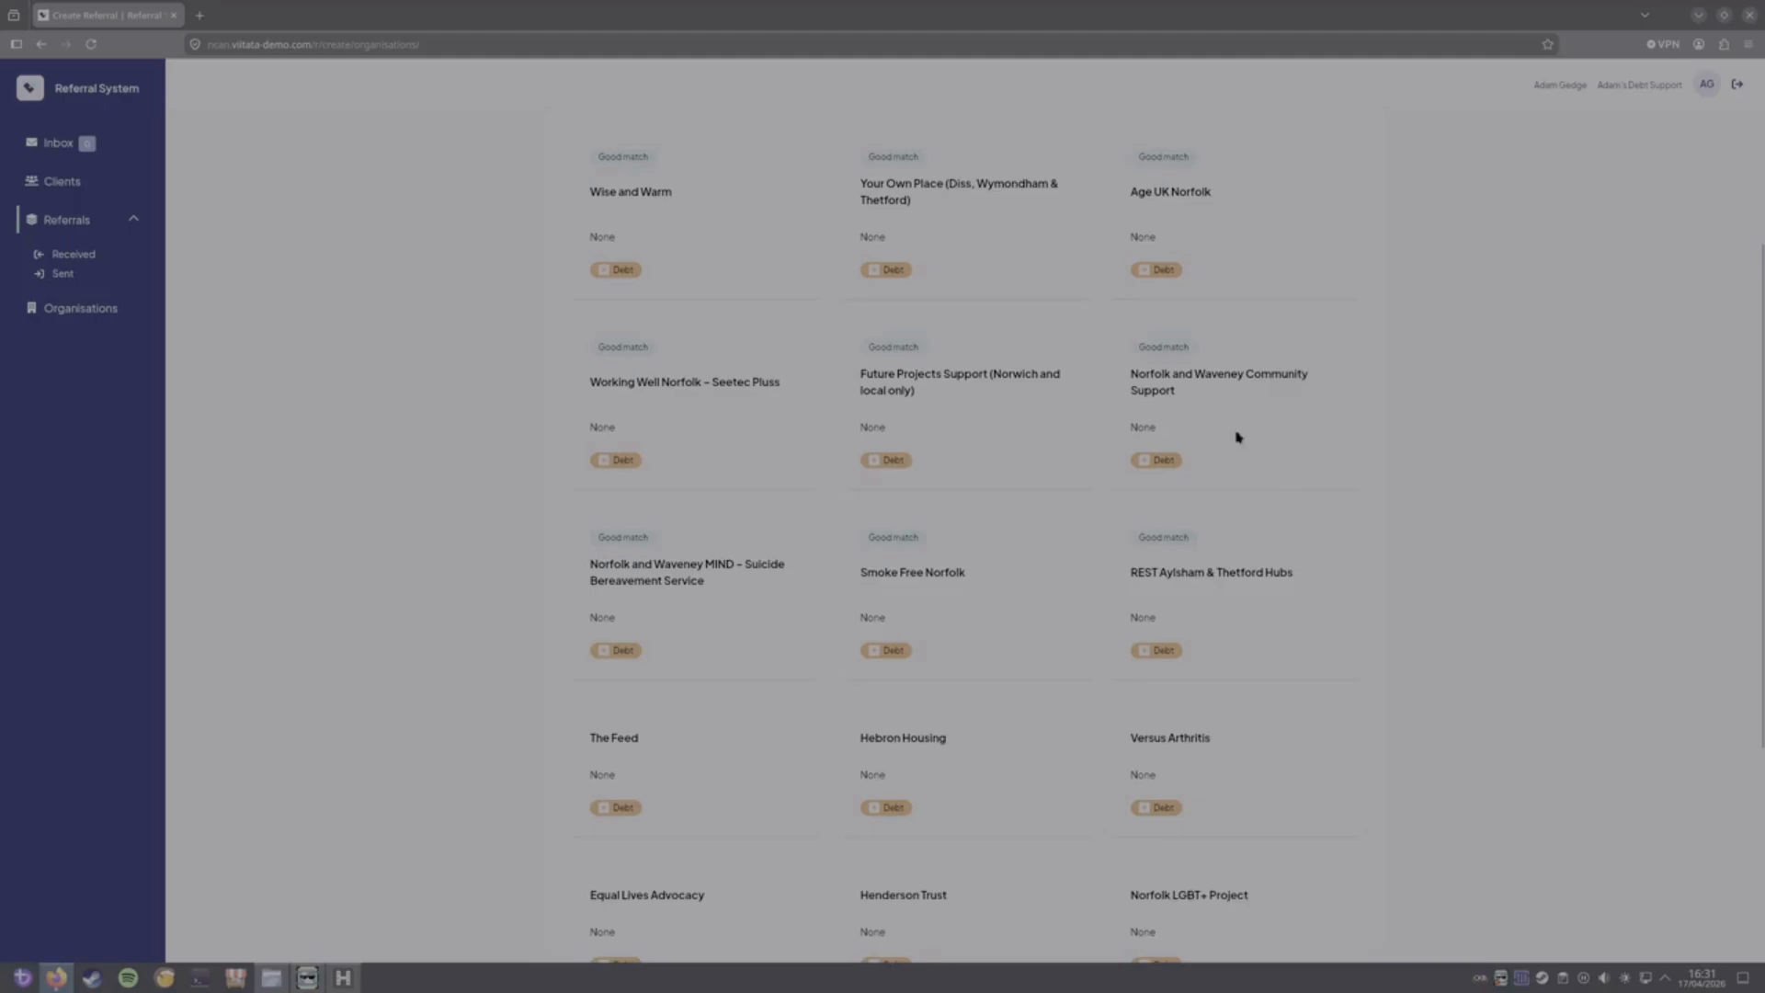
pyautogui.click(1138, 467)
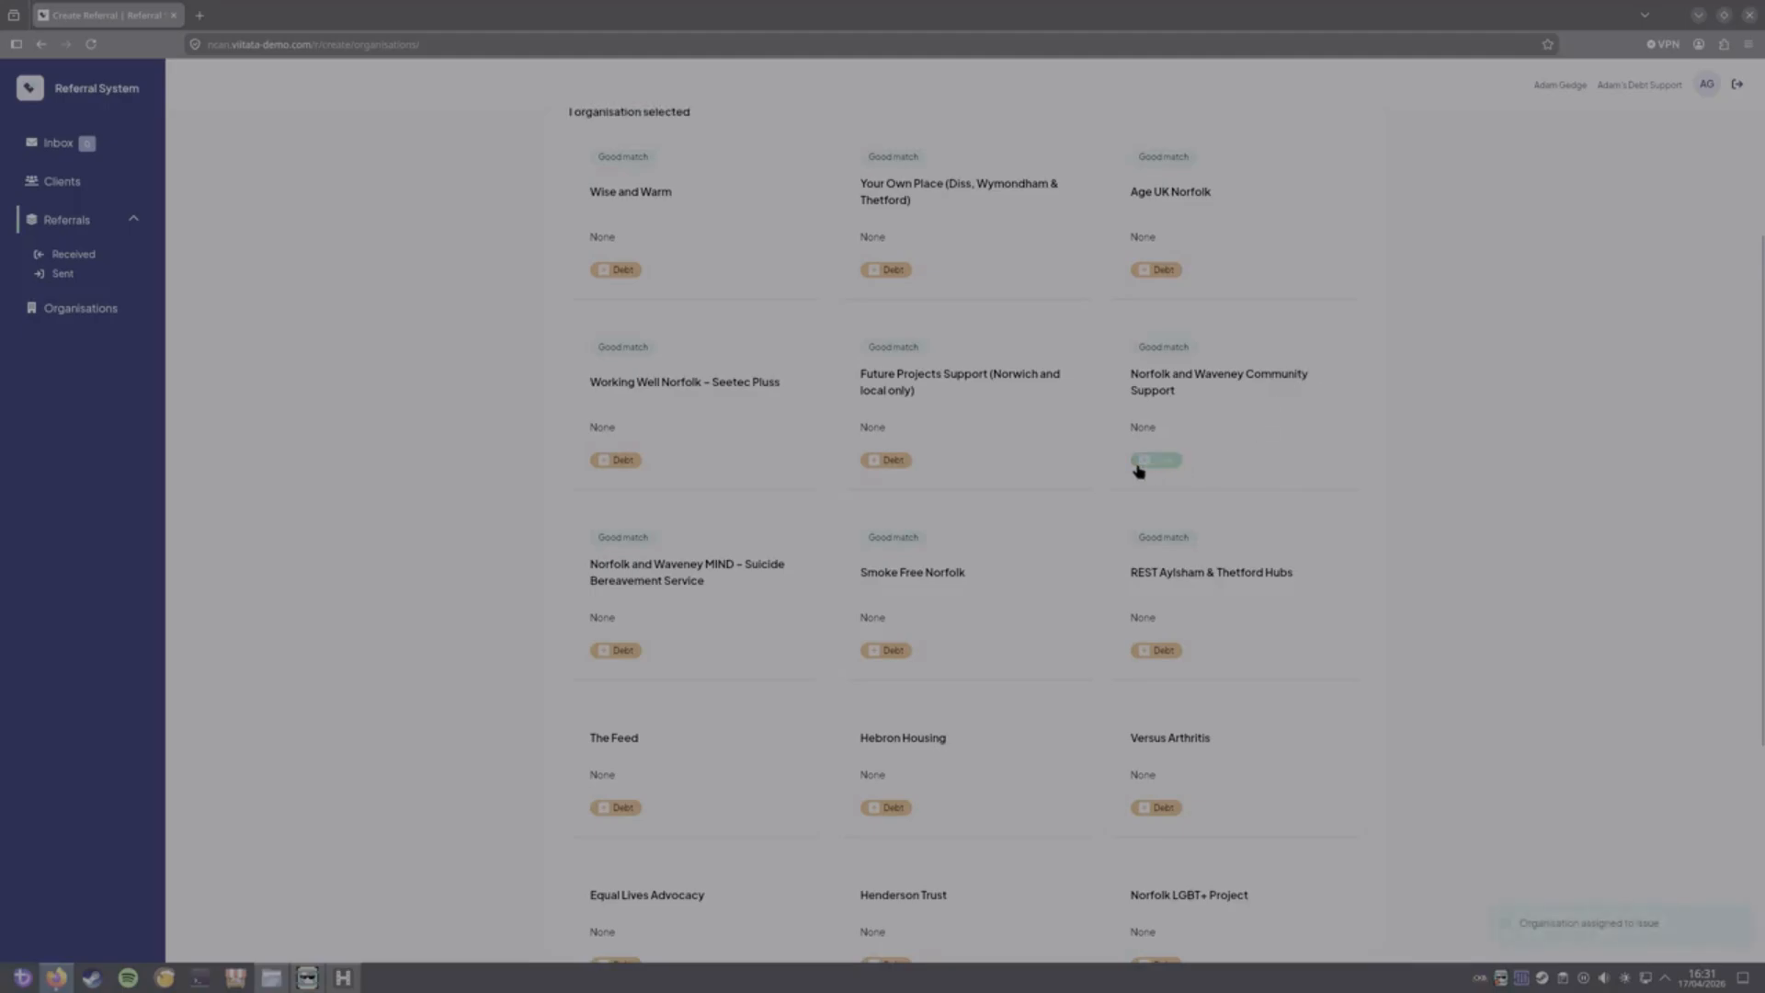
pyautogui.scroll(4, 1390, 662)
pyautogui.scroll(-7, 967, 348)
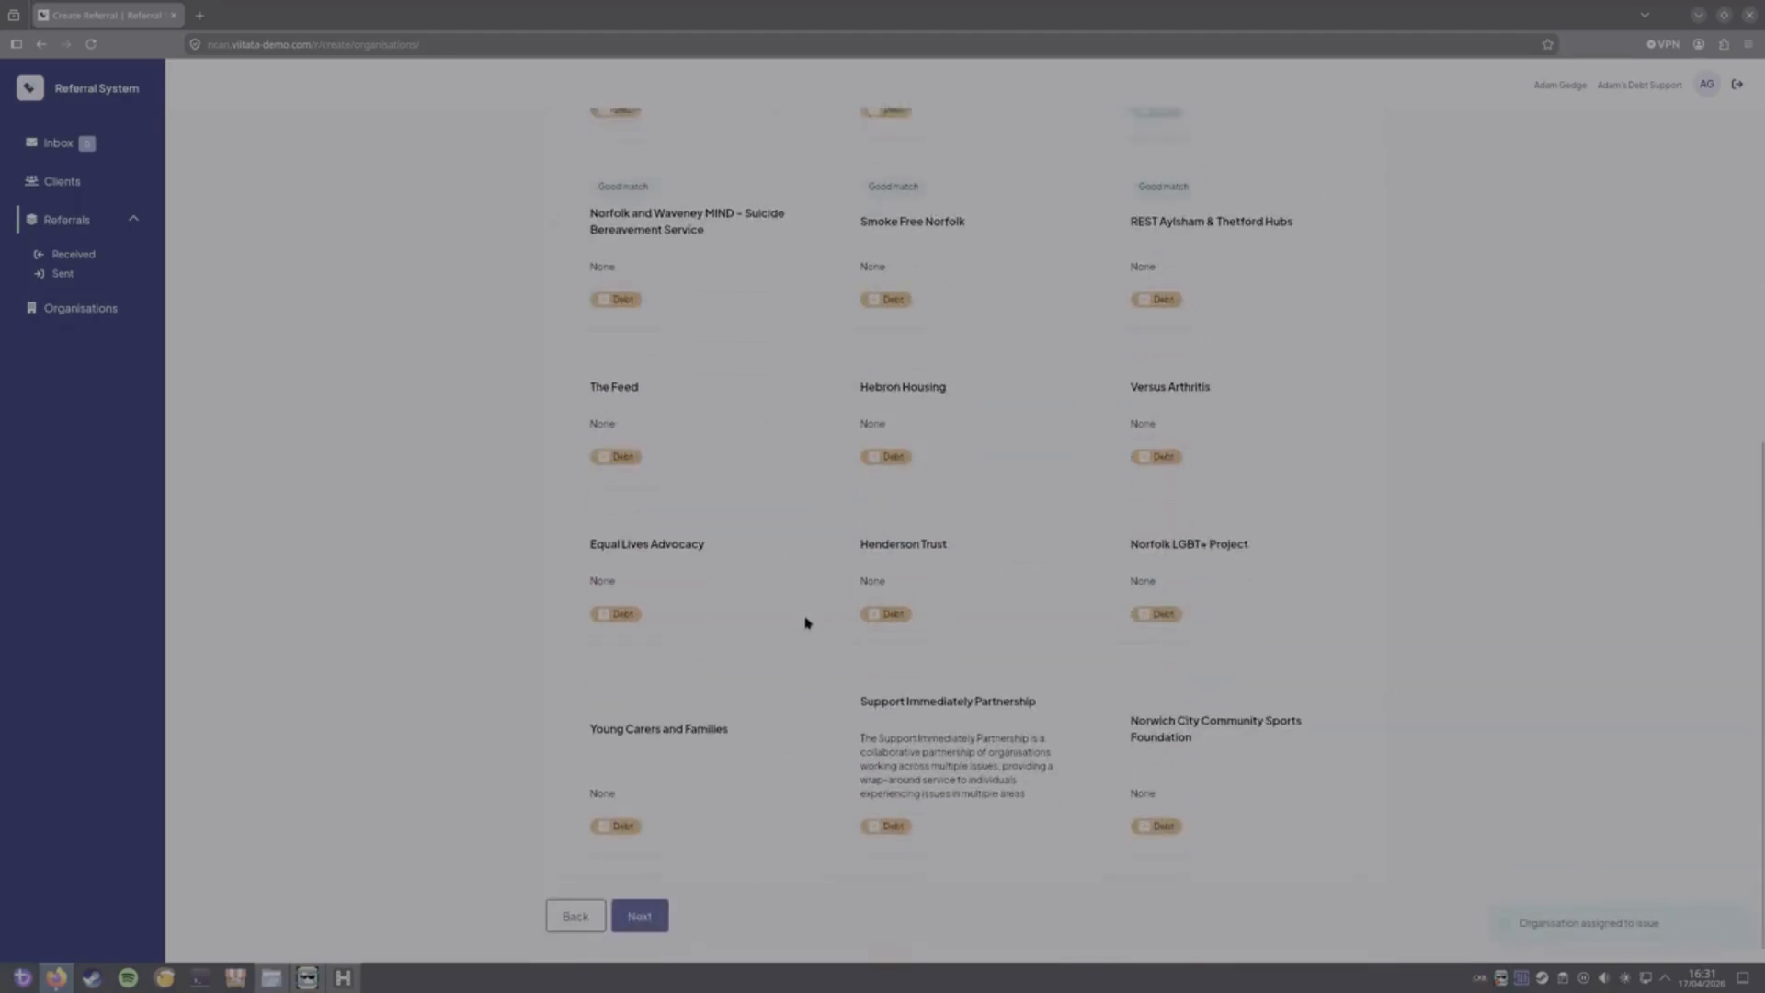
pyautogui.click(635, 904)
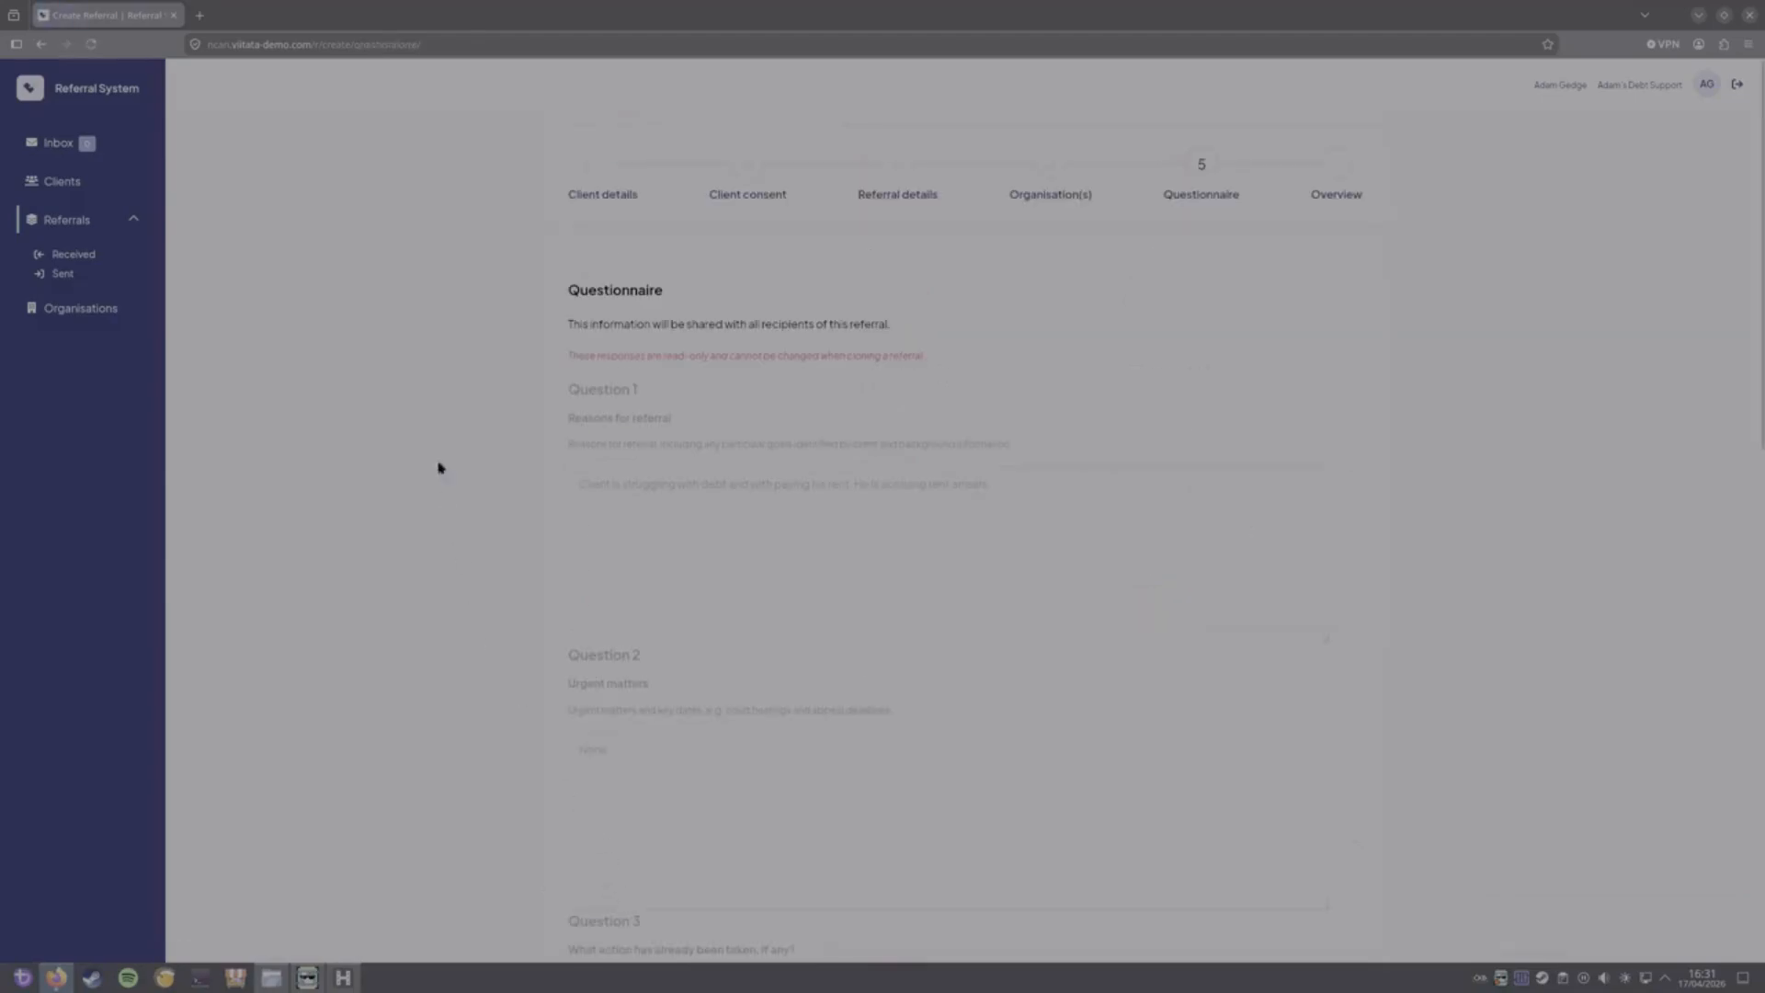
# - Look through the cloned referral's read-only questionnaire answers and continue to its overview
pyautogui.scroll(-5, 655, 513)
pyautogui.scroll(-7, 662, 510)
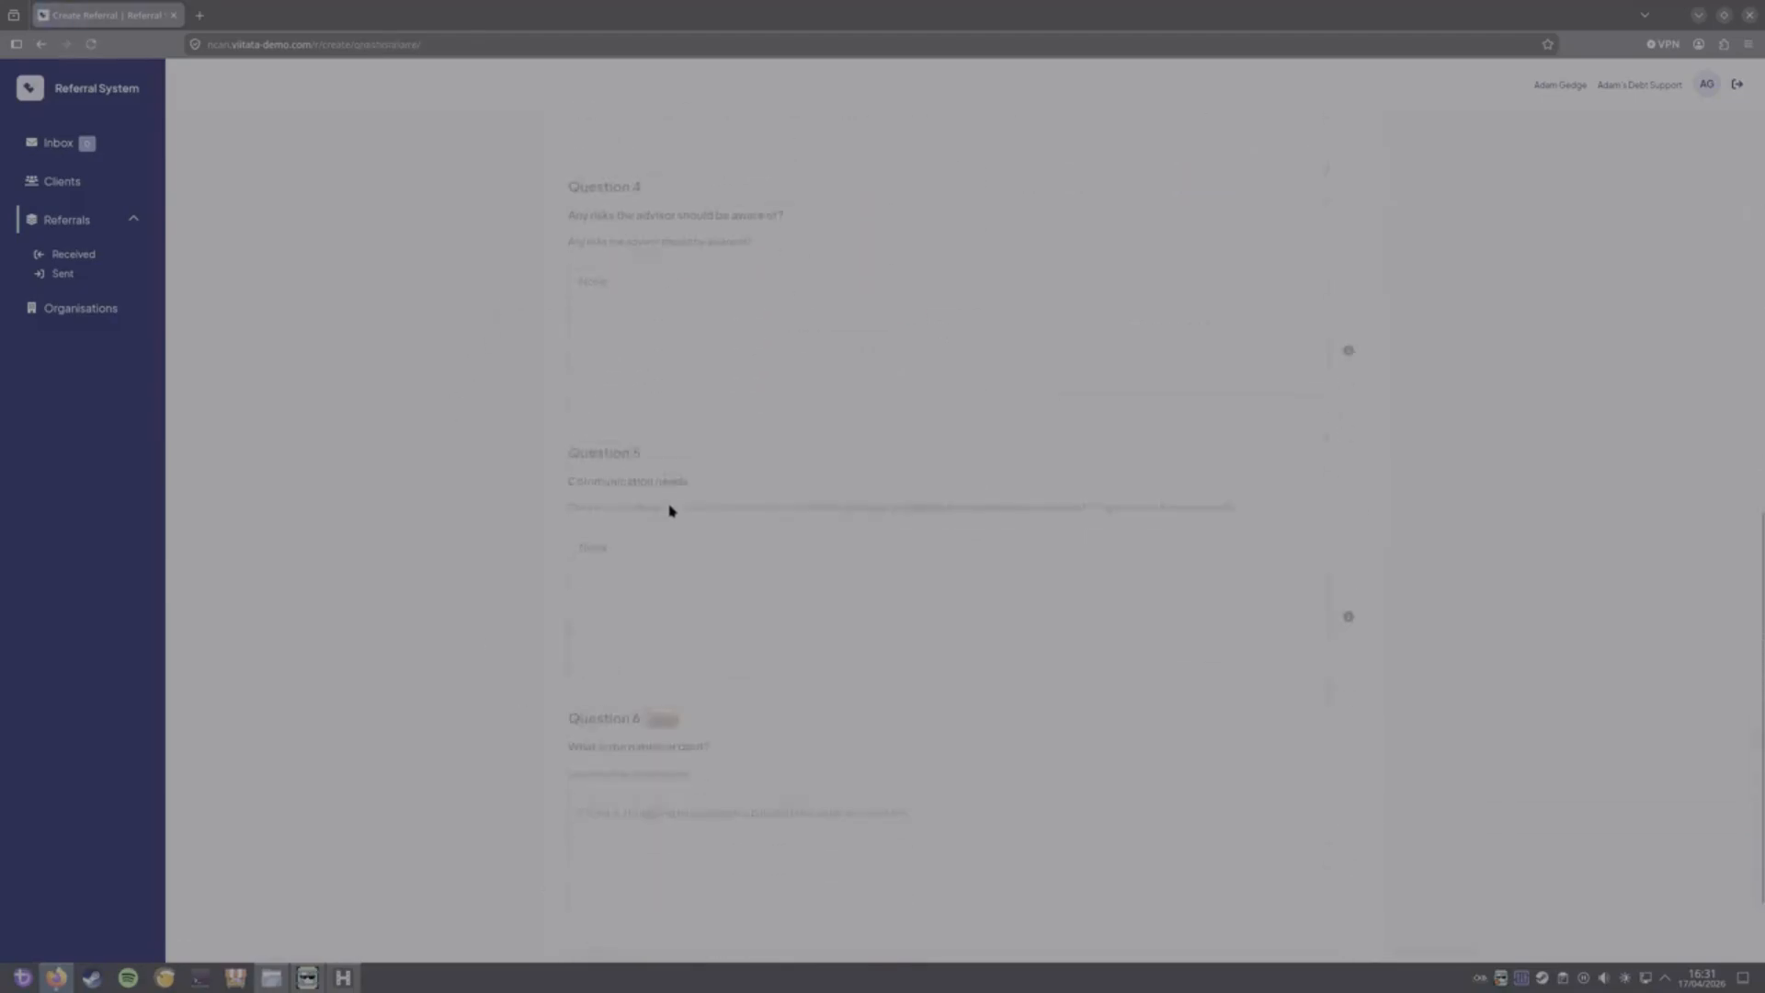
pyautogui.scroll(15, 1414, 556)
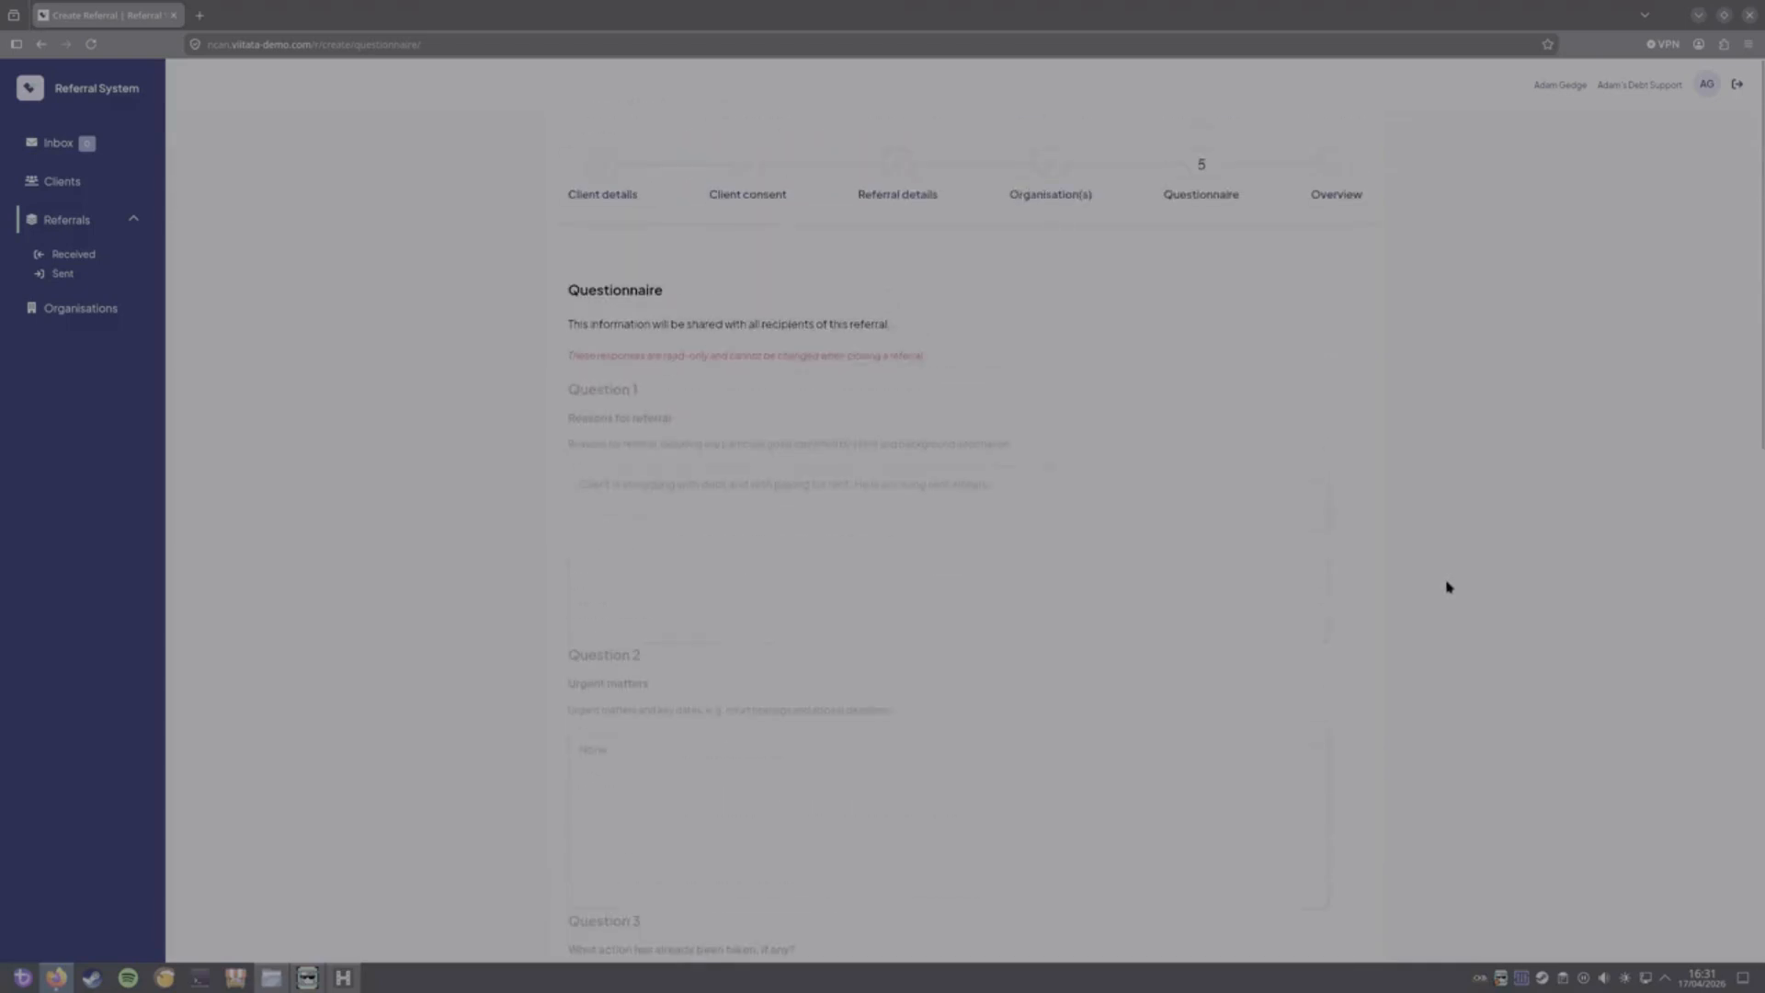
pyautogui.scroll(-15, 1427, 575)
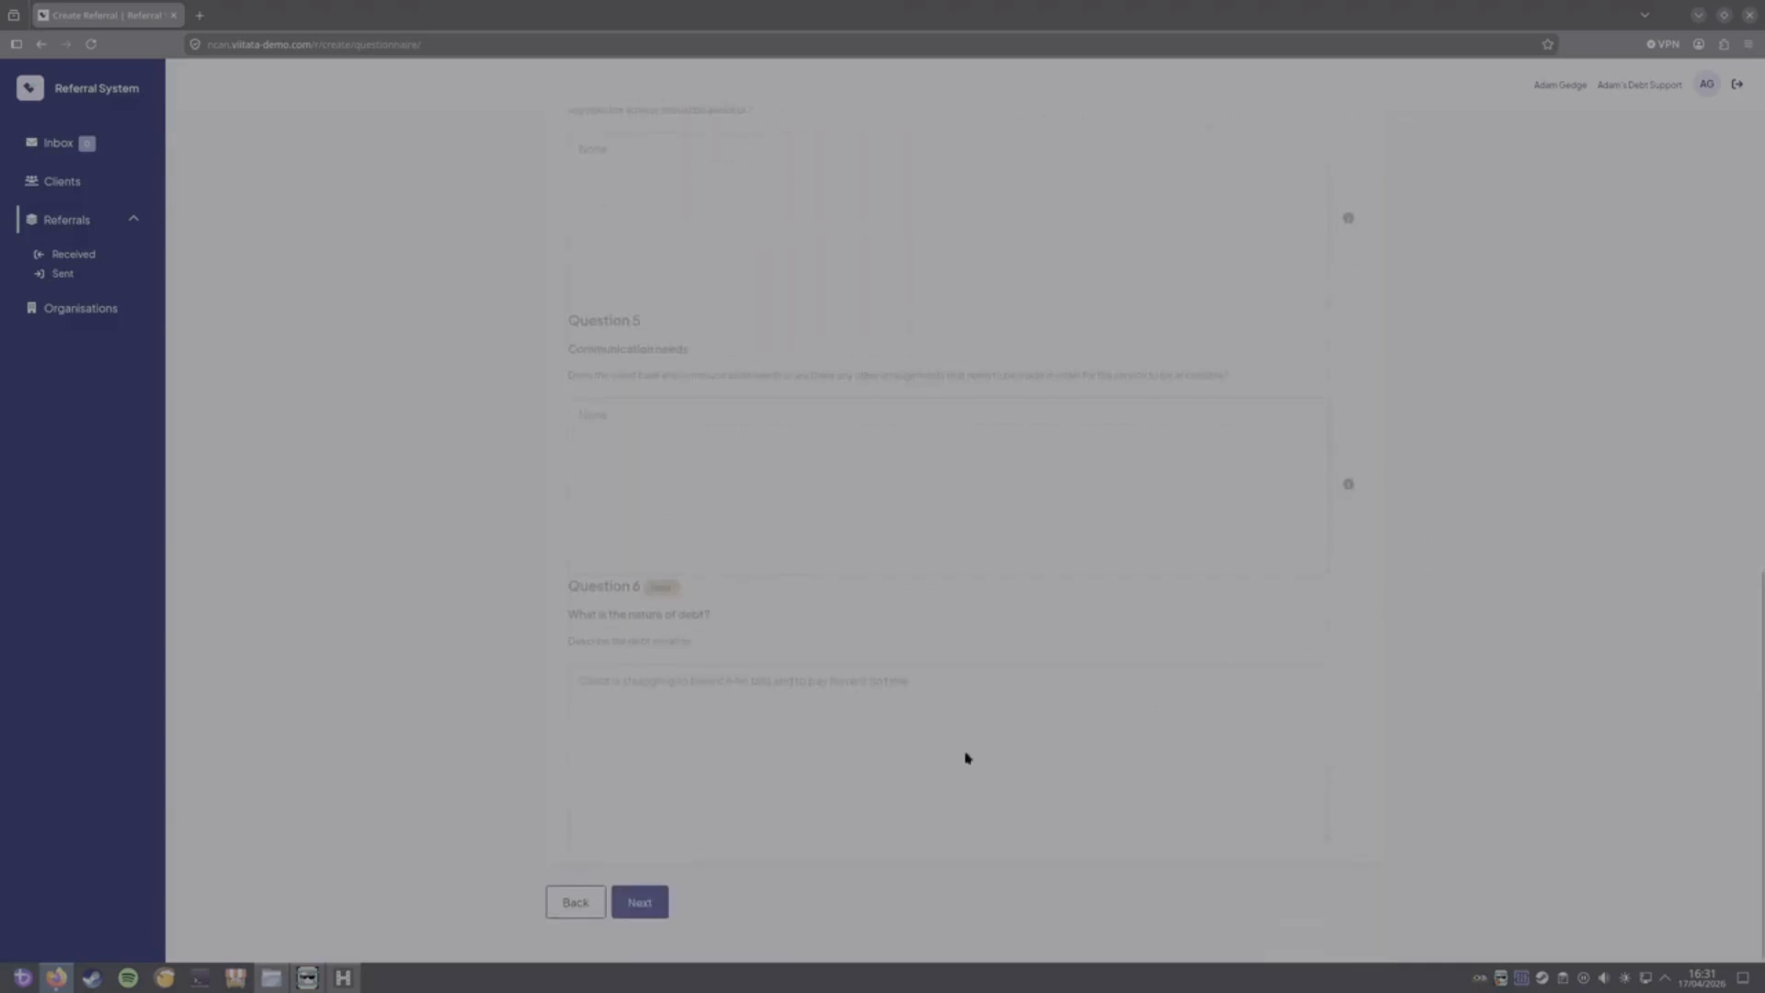
pyautogui.click(641, 903)
# - Check the cloned referral's summary, subscribe it to email notifications and save it
pyautogui.scroll(-4, 676, 677)
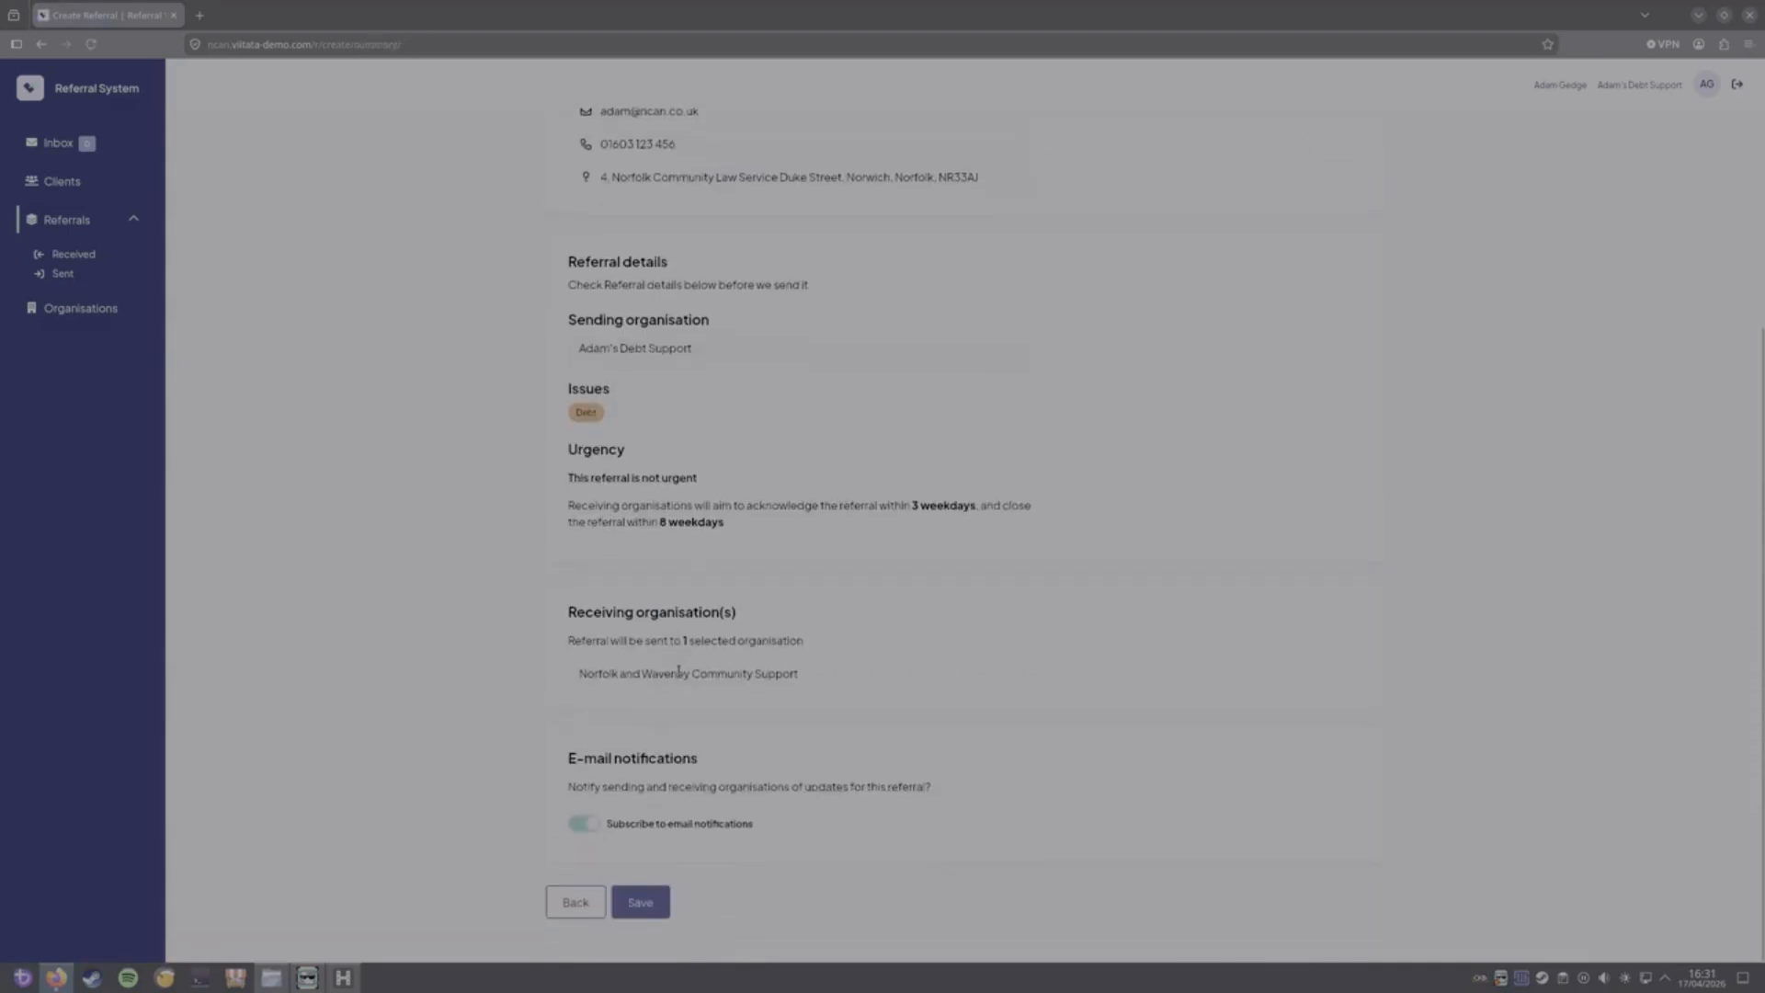
pyautogui.click(576, 819)
pyautogui.scroll(4, 717, 670)
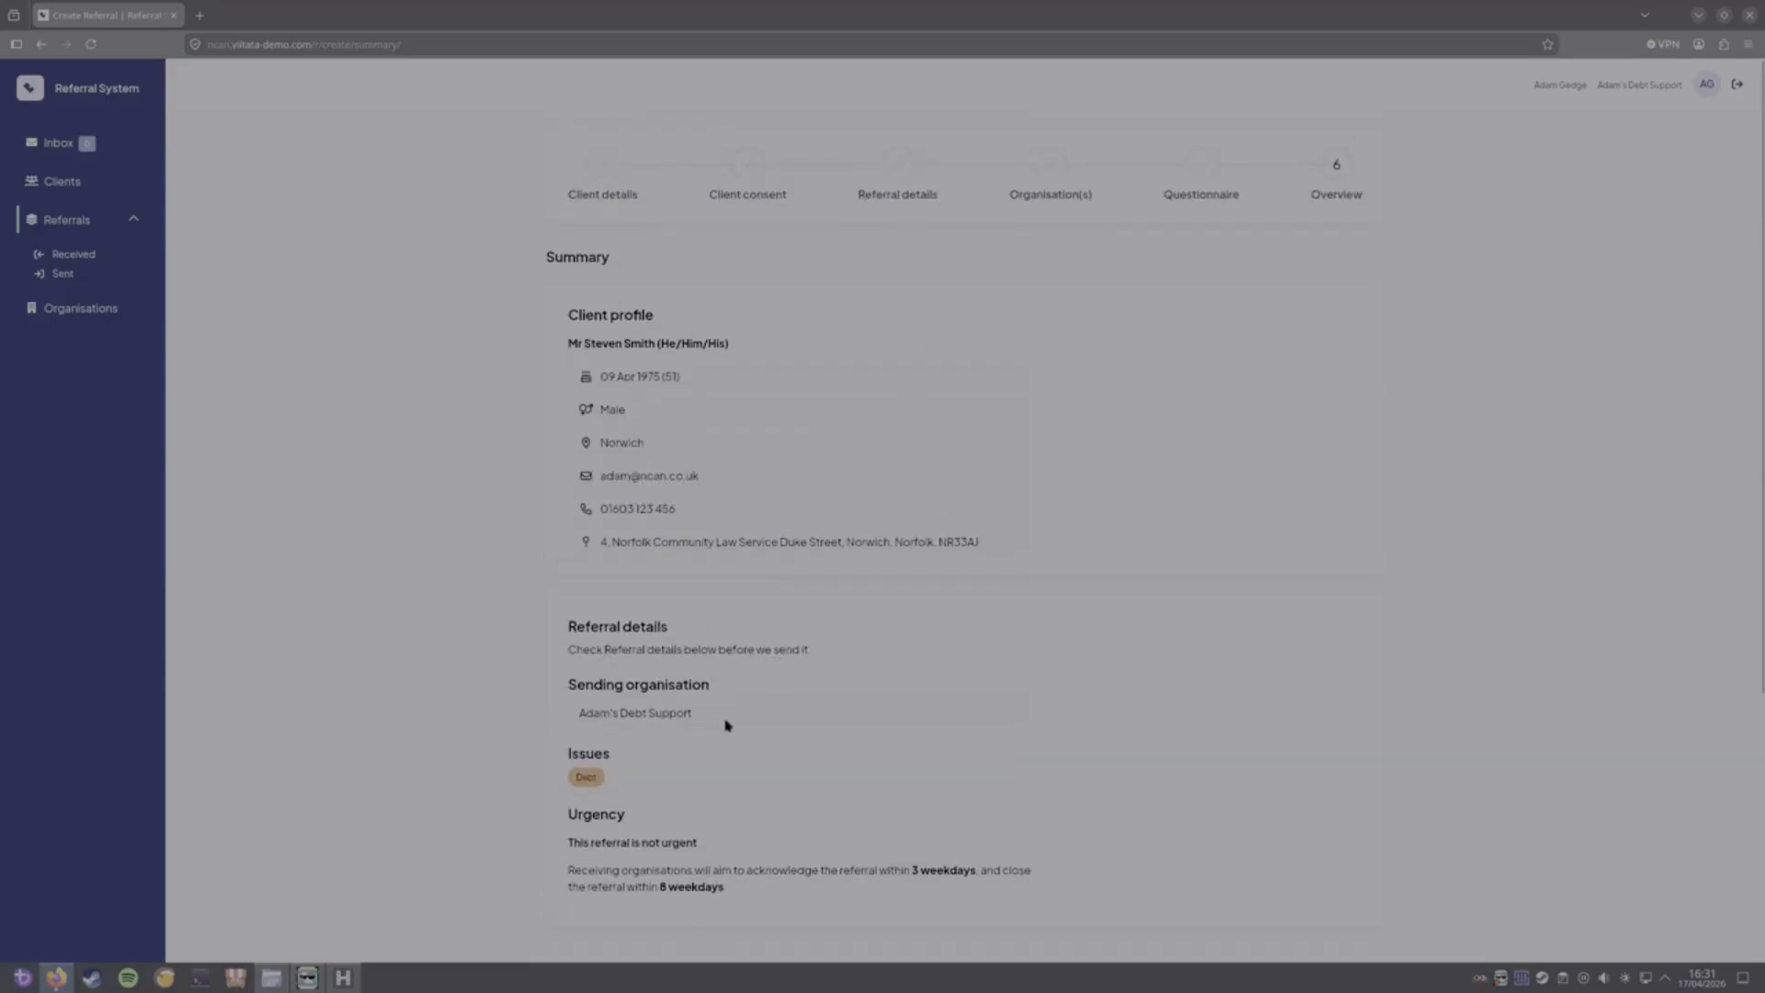
pyautogui.scroll(-1, 737, 730)
pyautogui.scroll(-3, 746, 742)
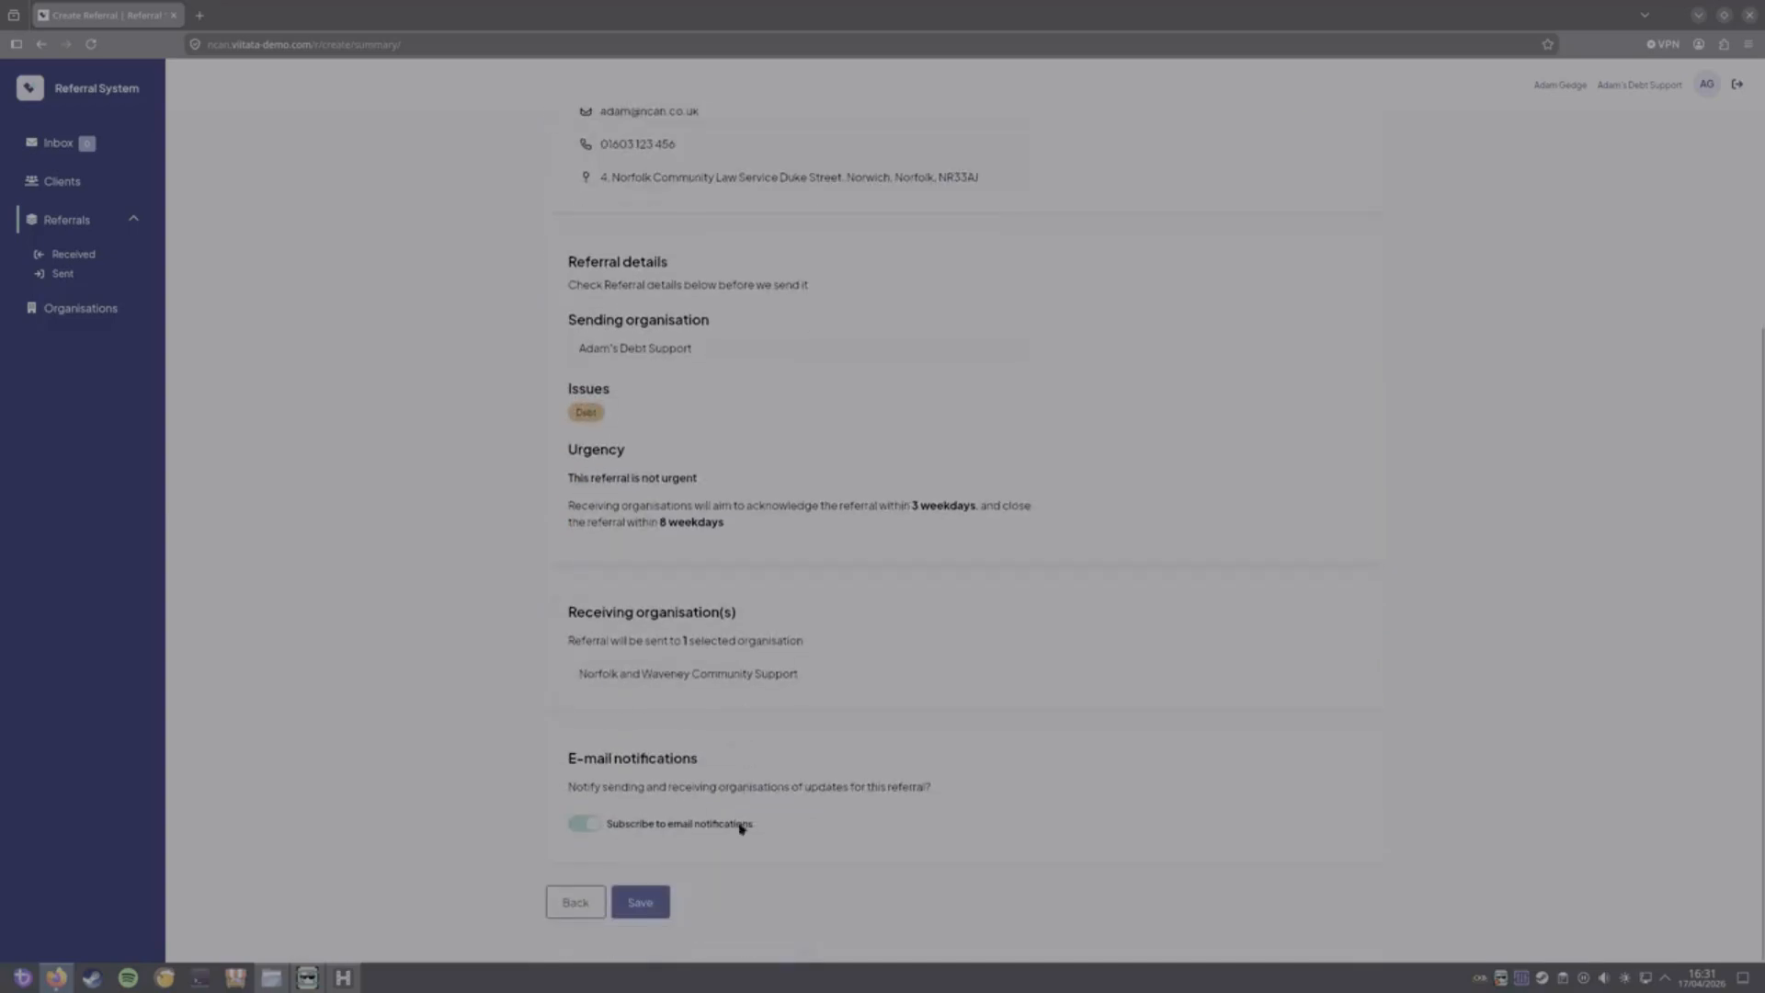
pyautogui.click(640, 917)
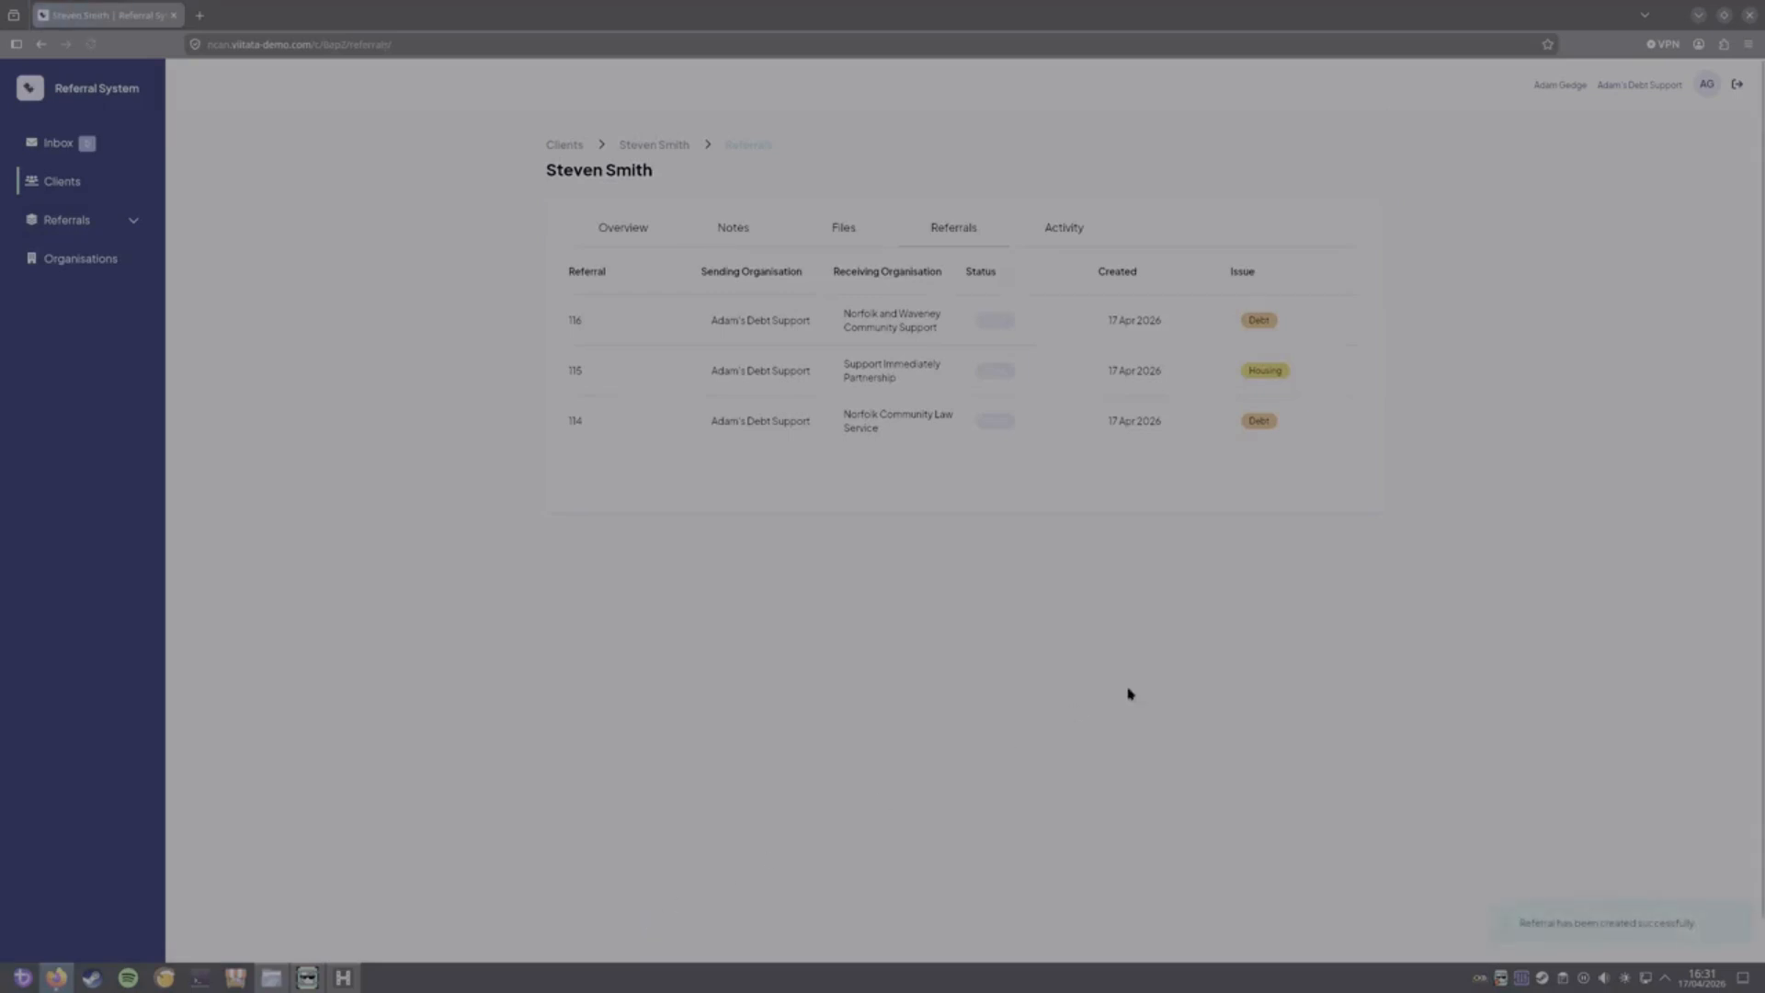